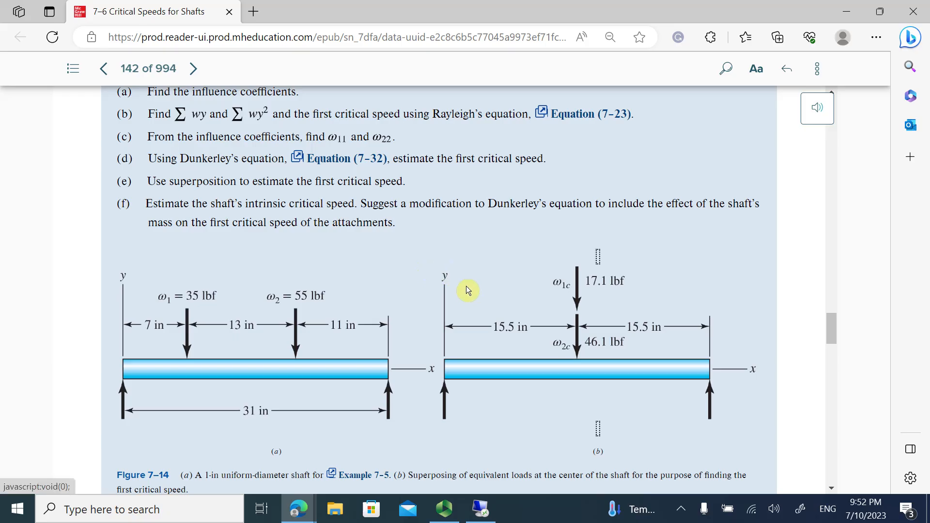
Examine the Example 7–5 problem statement and the gear weights and shaft dimensions in Figure 7–14.
scroll(461, 281, "down", 2)
scroll(463, 295, "up", 1)
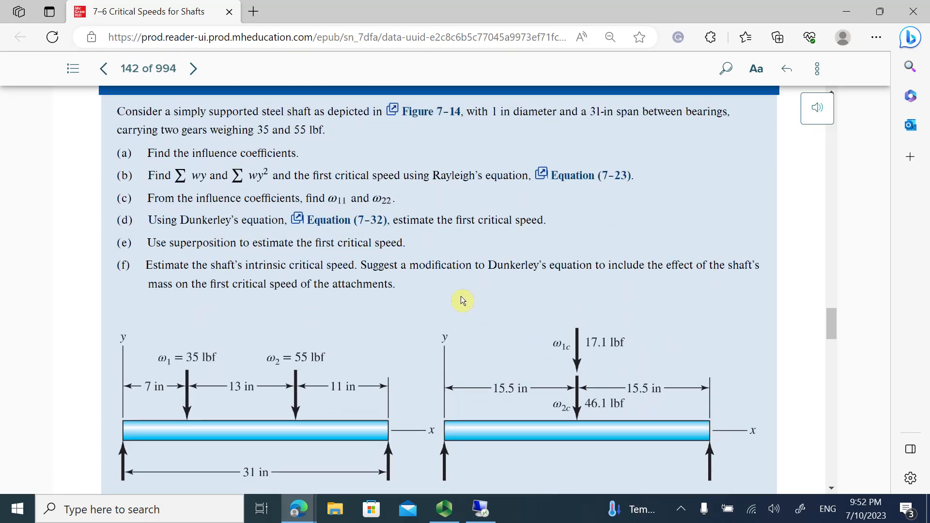
left_click(440, 512)
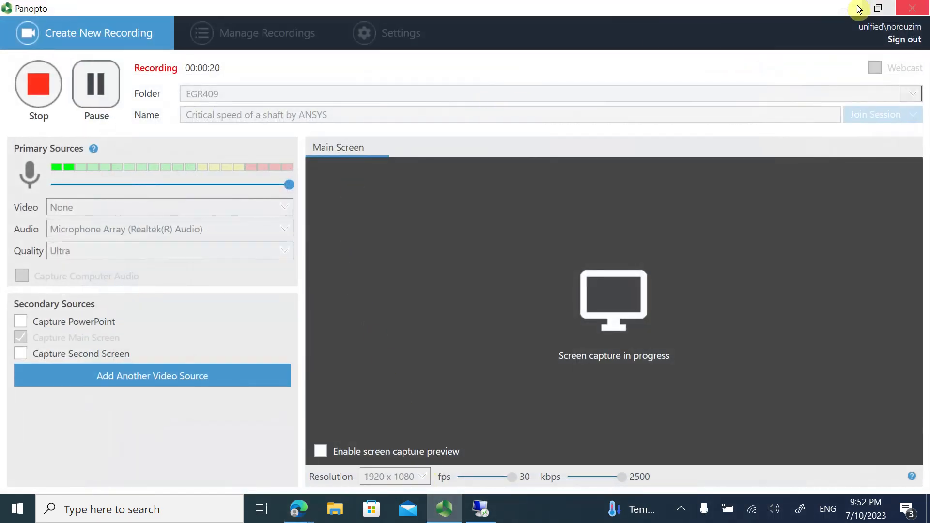
left_click(909, 8)
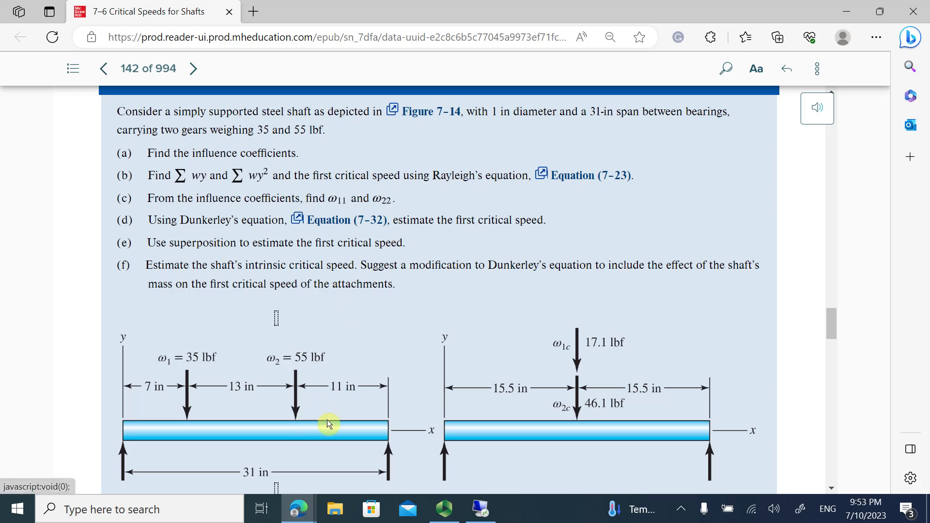
scroll(316, 326, "down", 1)
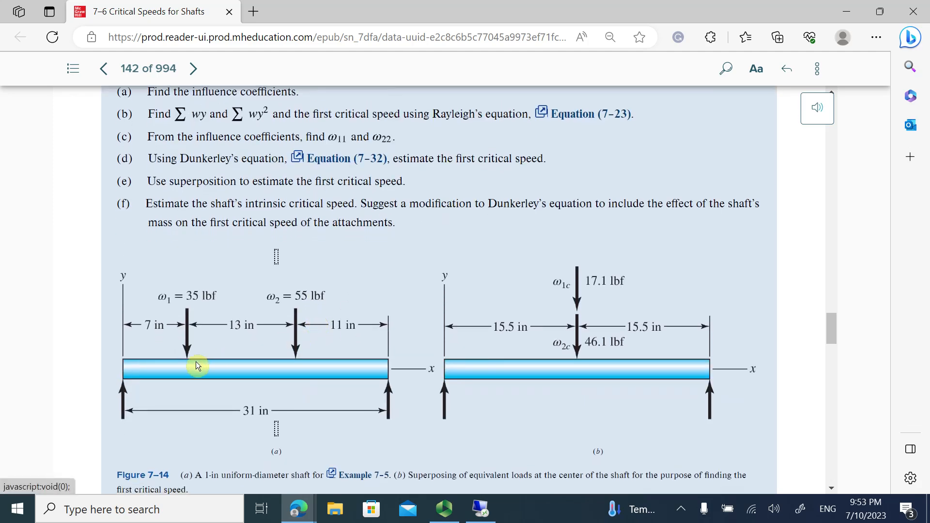
scroll(545, 154, "up", 1)
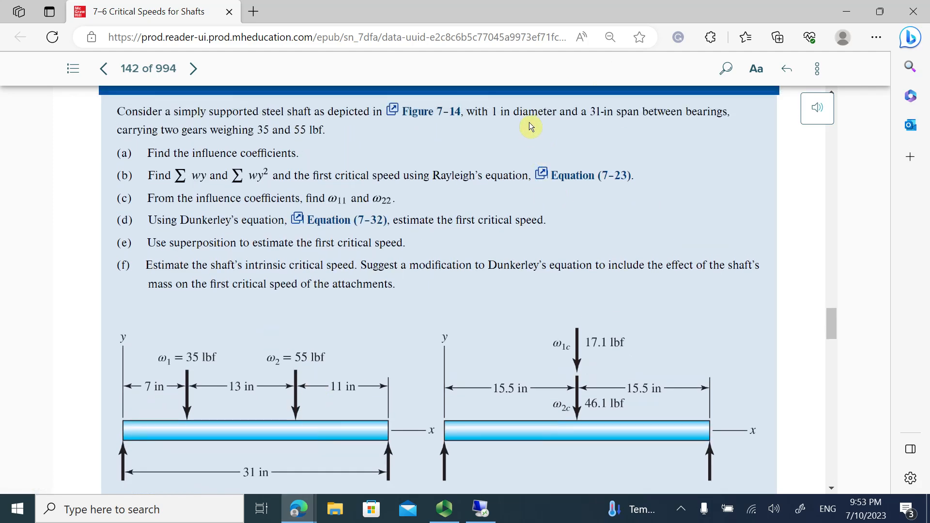
scroll(370, 325, "down", 1)
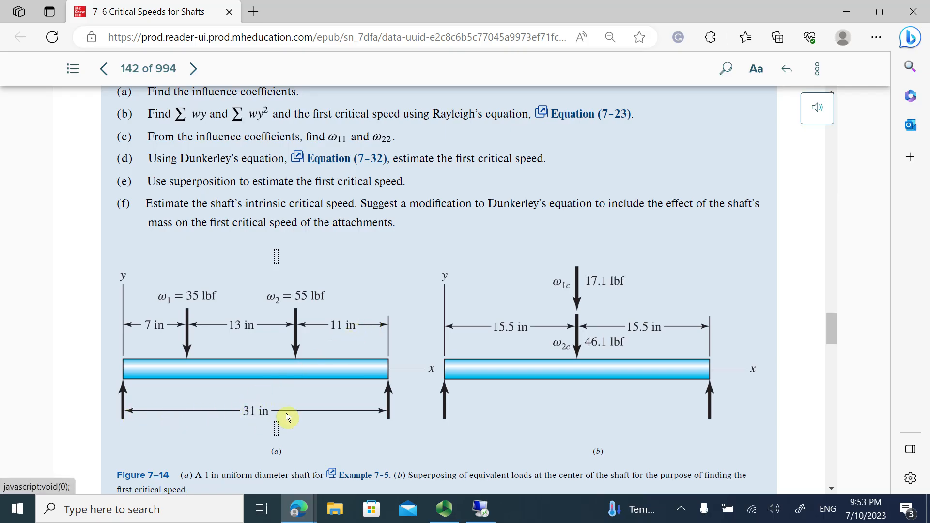
scroll(359, 378, "up", 2)
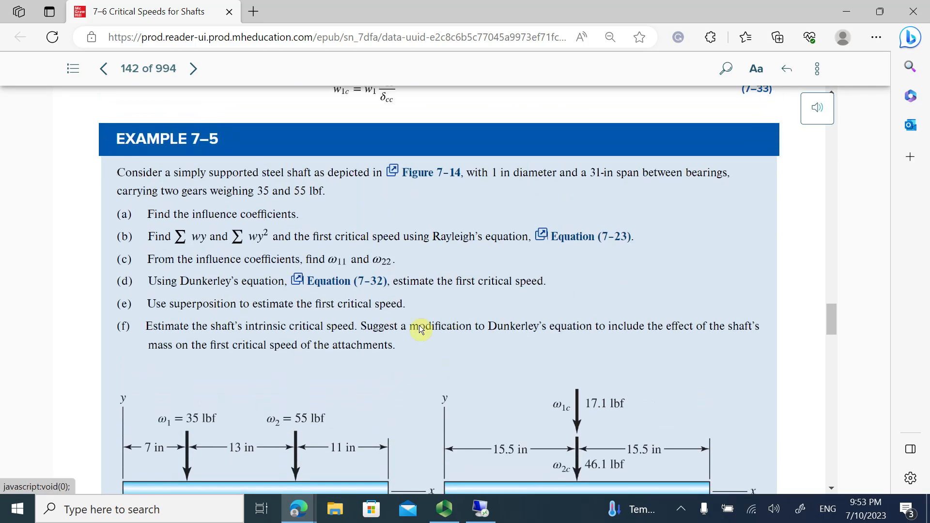
scroll(492, 232, "down", 1)
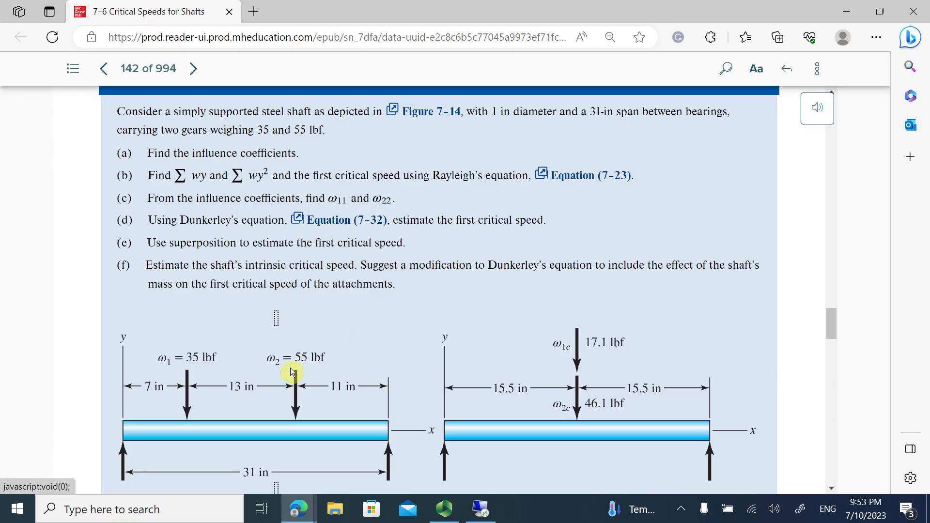
scroll(291, 376, "down", 1)
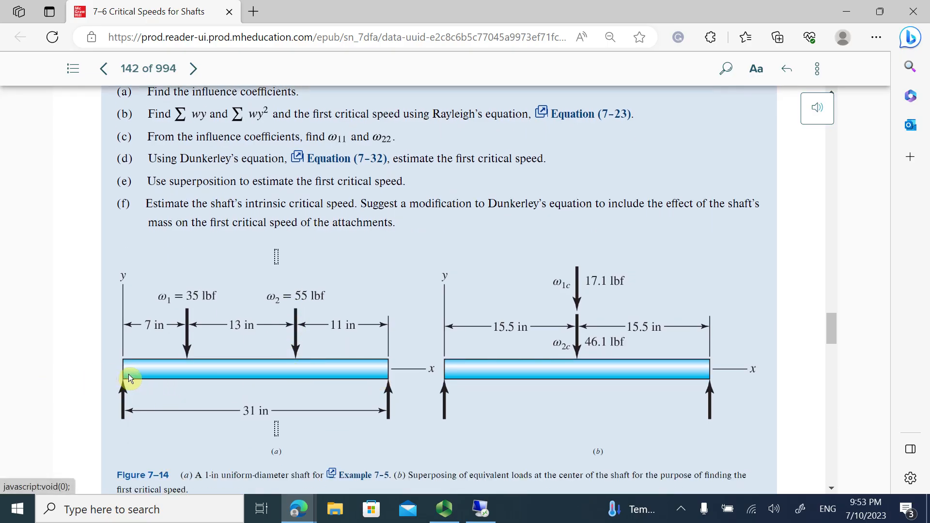
scroll(127, 374, "up", 1)
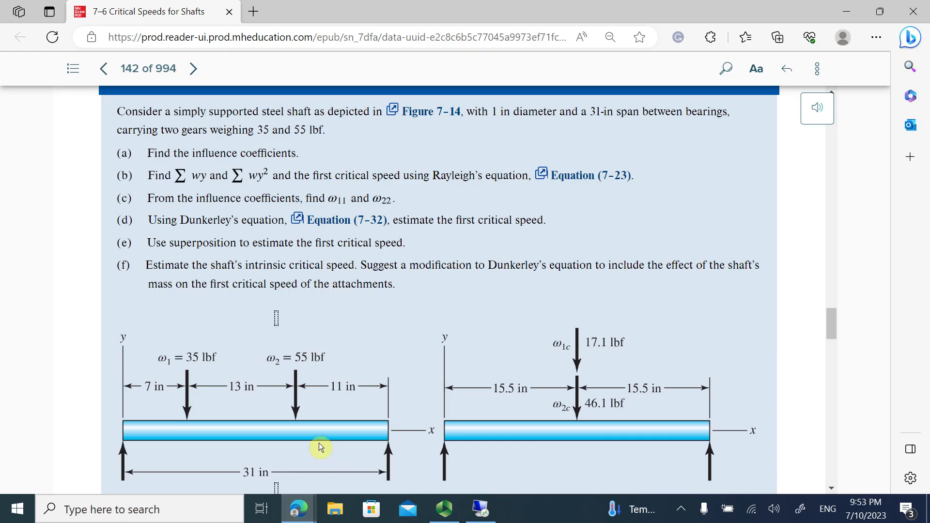
scroll(205, 383, "down", 2)
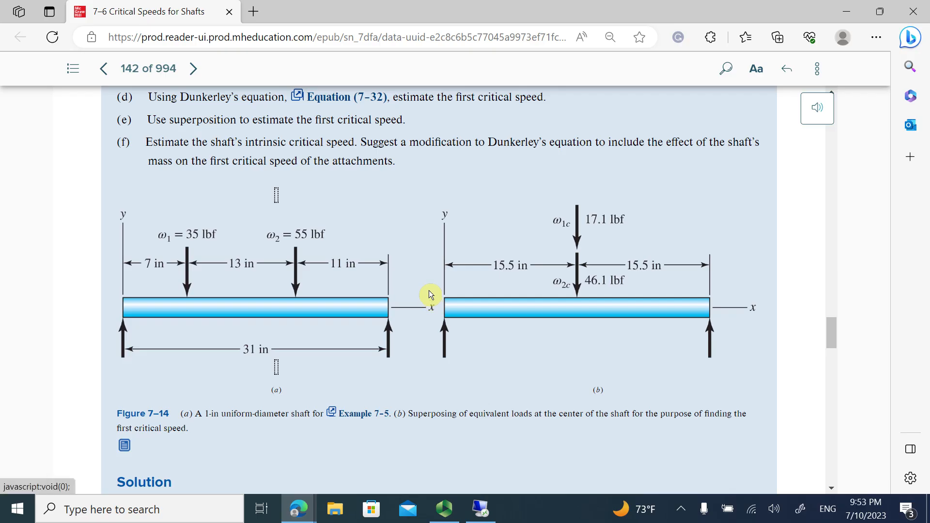
scroll(414, 291, "down", 1)
scroll(363, 315, "up", 1)
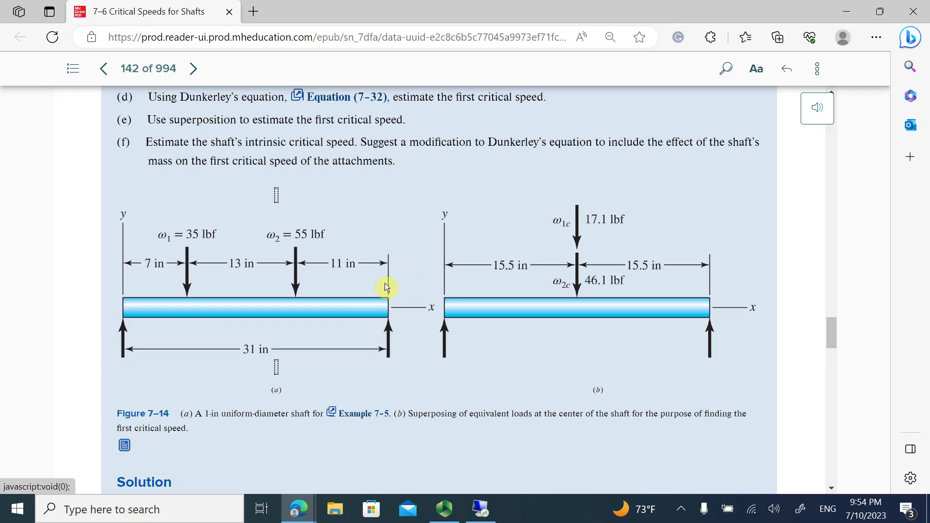
scroll(386, 286, "up", 2)
scroll(343, 231, "up", 1)
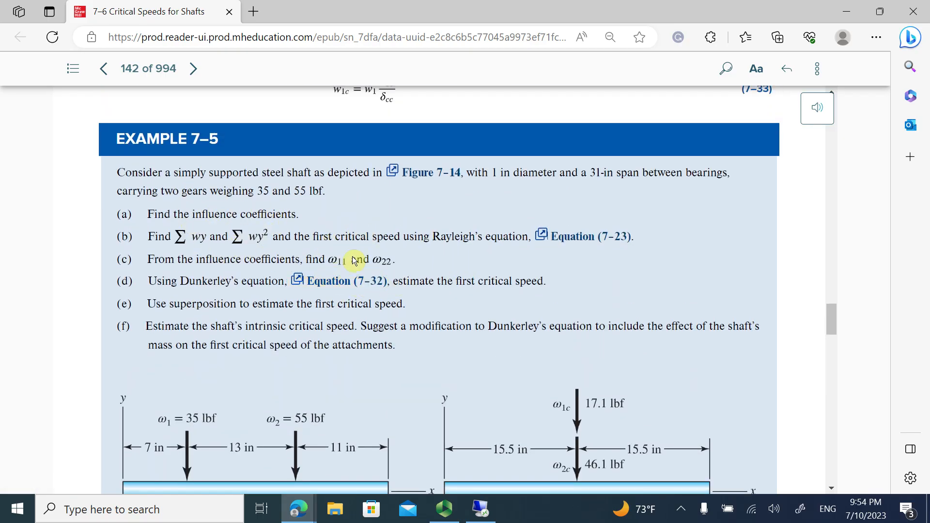
scroll(304, 240, "up", 2)
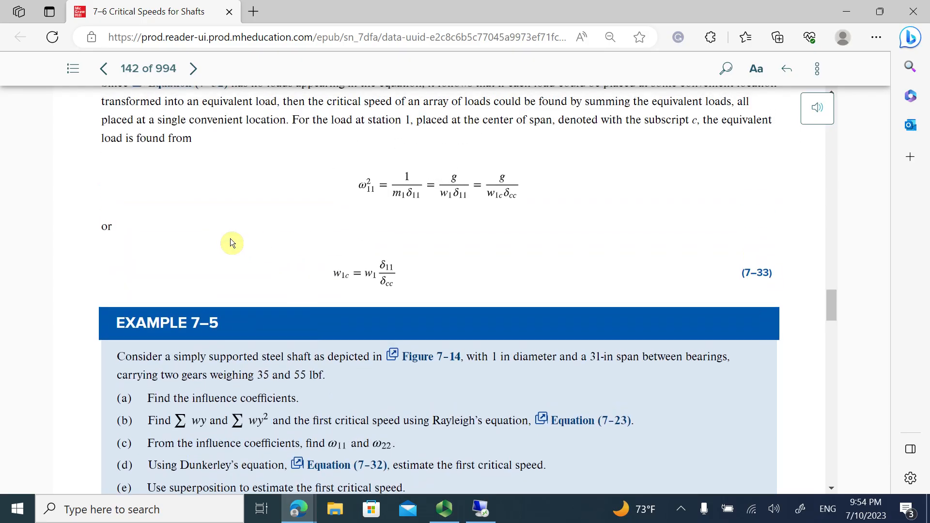
scroll(243, 242, "down", 2)
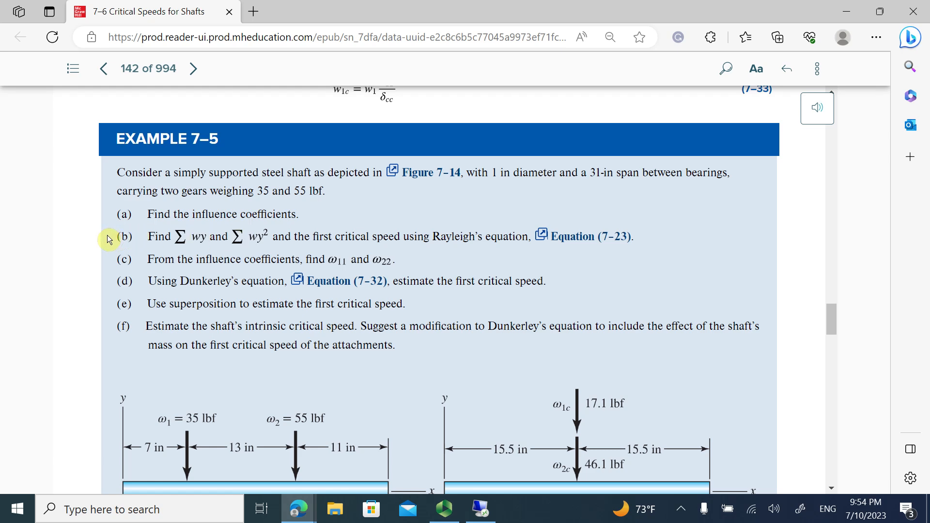
Find the first critical speed in the solution to part (b) and open Calculator beside it.
scroll(411, 265, "down", 10)
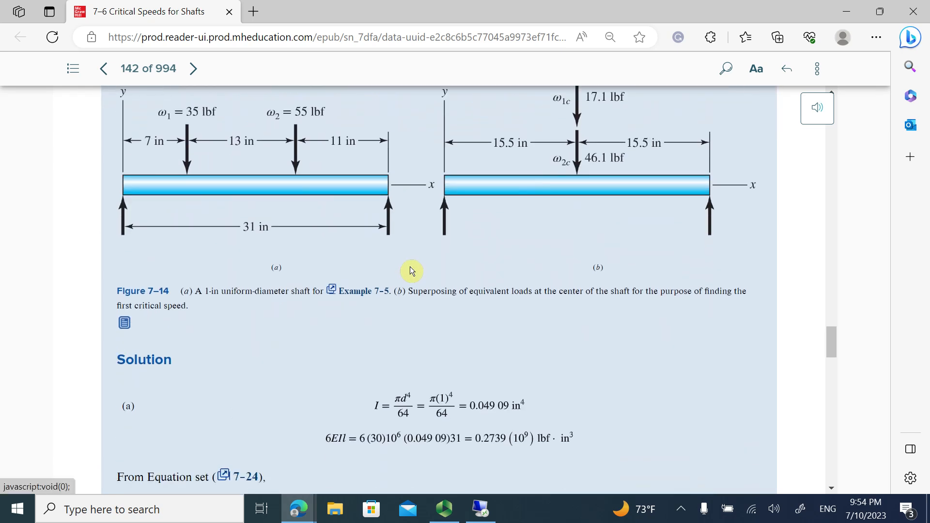
scroll(410, 271, "down", 4)
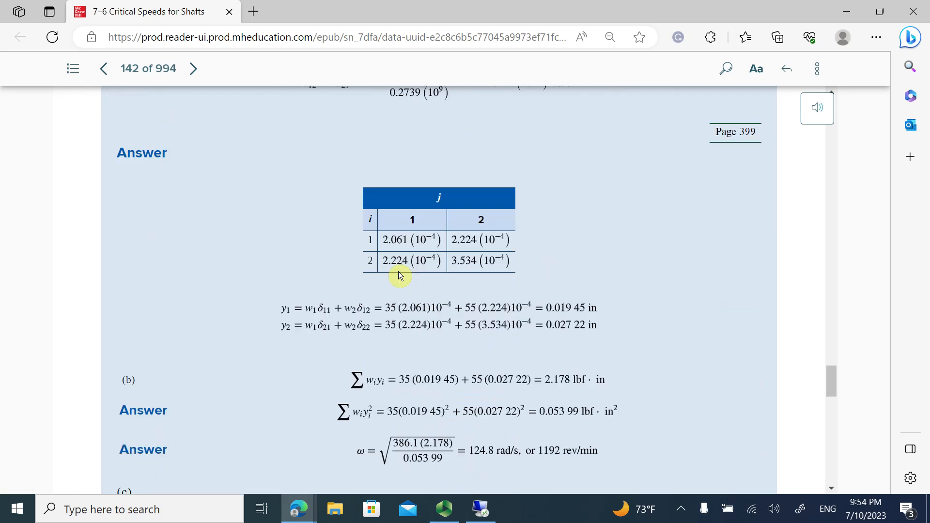
scroll(396, 230, "down", 4)
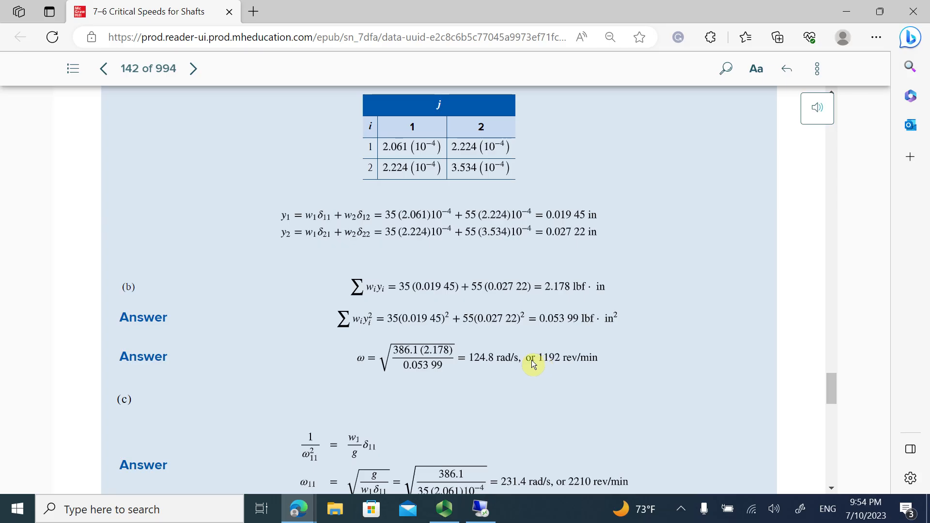
left_click(209, 506)
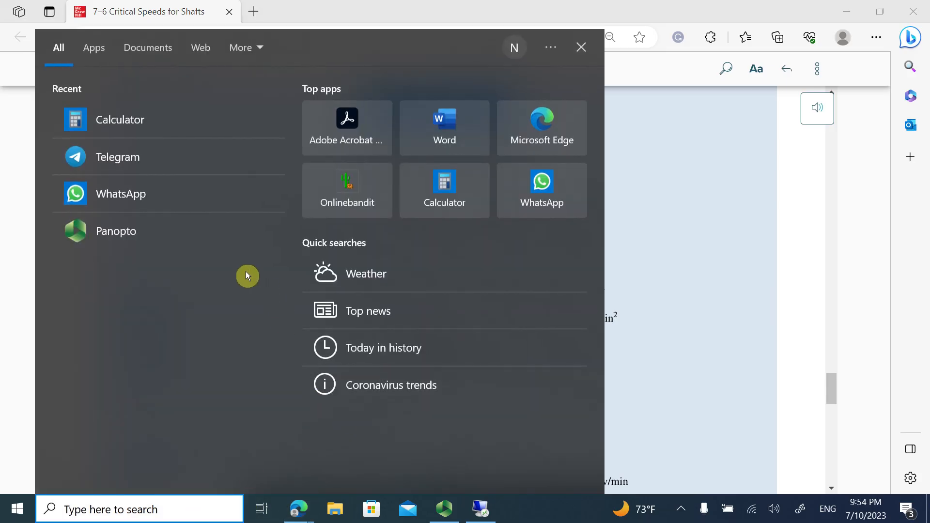
left_click(125, 120)
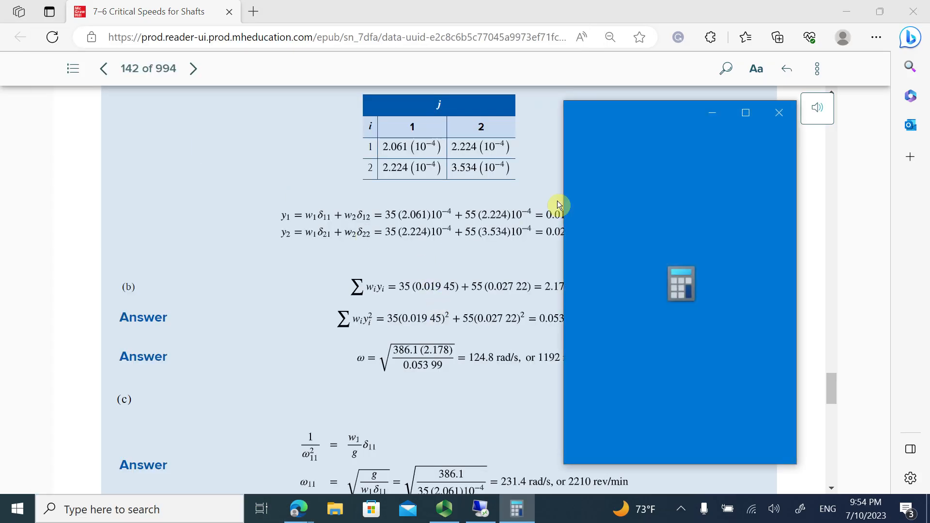
Convert the 124.8 rad/s critical speed to hertz by dividing it by 2 and then by π, and close Calculator.
left_click(635, 419)
left_click(681, 426)
left_click(636, 398)
left_click(725, 449)
left_click(680, 376)
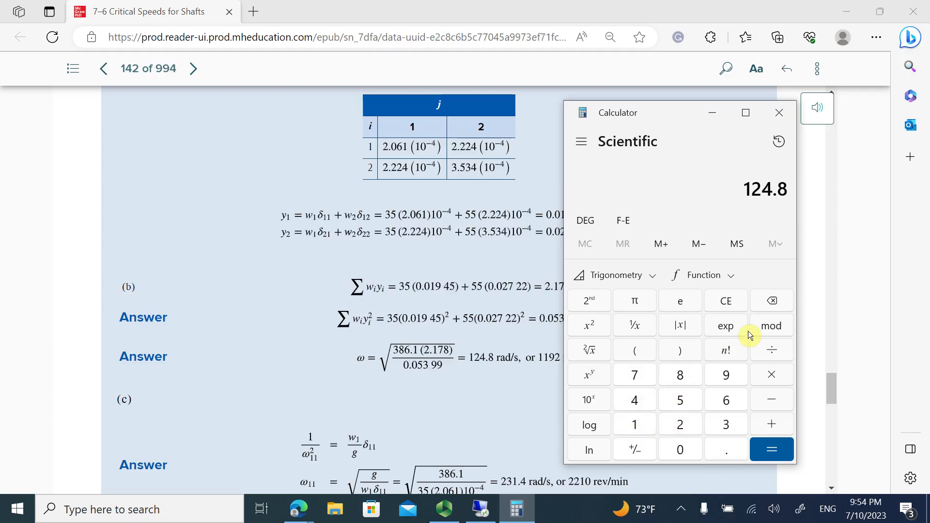
left_click(770, 350)
left_click(680, 424)
left_click(772, 450)
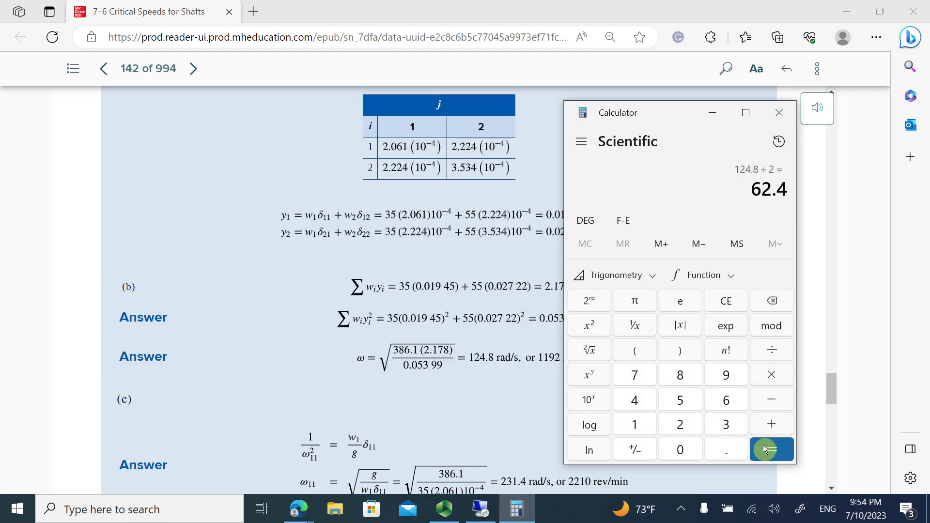
left_click(772, 350)
left_click(635, 302)
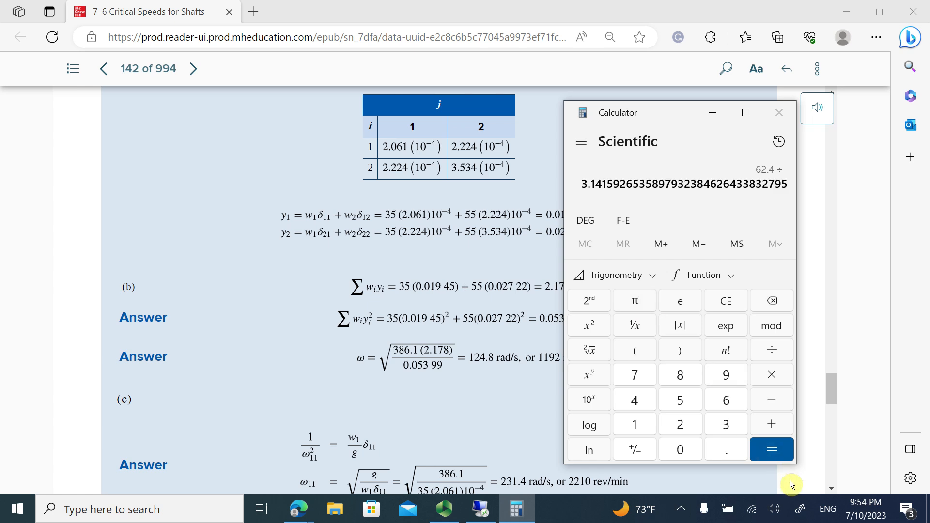
left_click(771, 449)
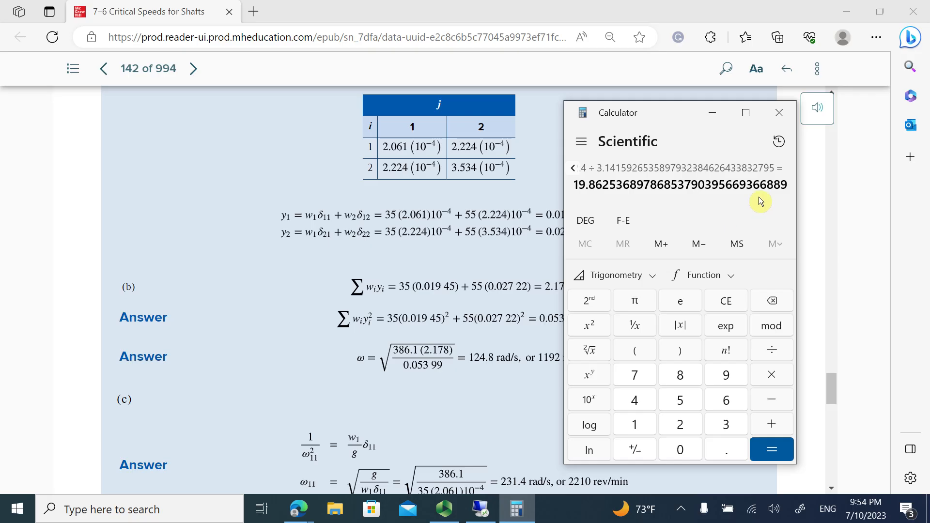
left_click(779, 113)
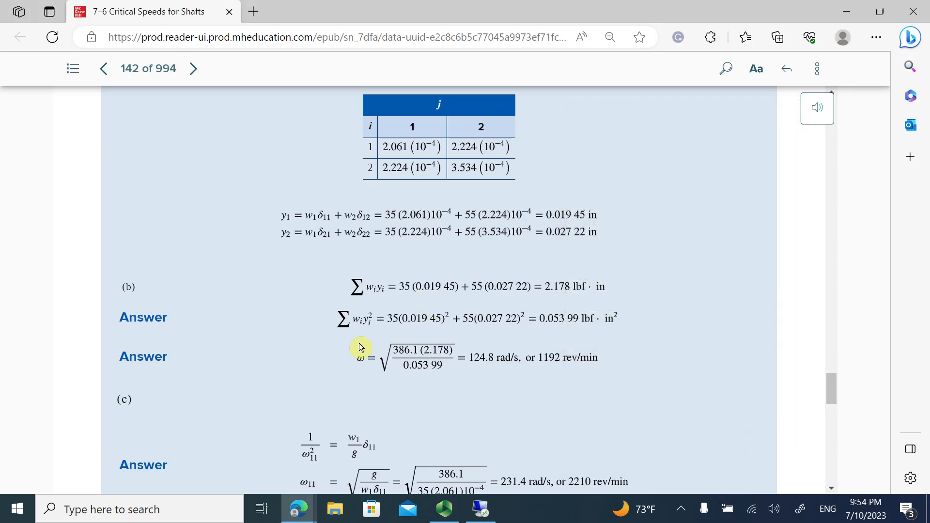
Review the worked solution for parts (a) and (b) and the Example 7–5 problem statement.
scroll(550, 350, "up", 10)
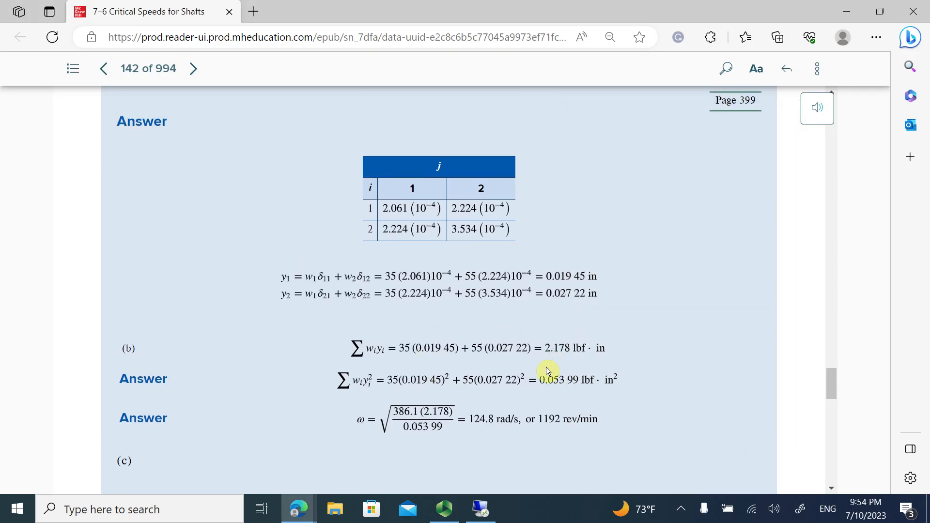
scroll(548, 374, "down", 10)
scroll(564, 380, "up", 3)
scroll(564, 380, "up", 4)
scroll(562, 369, "down", 6)
scroll(511, 439, "up", 10)
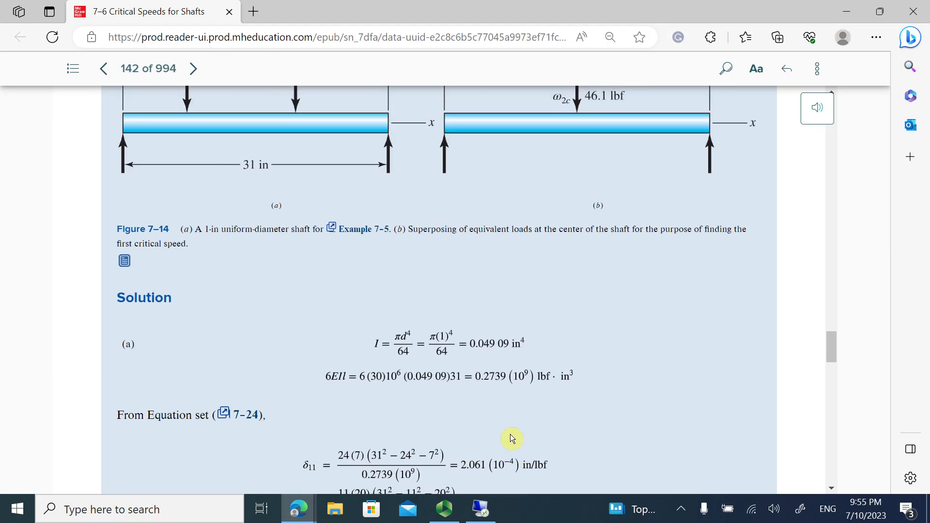
scroll(510, 434, "up", 1)
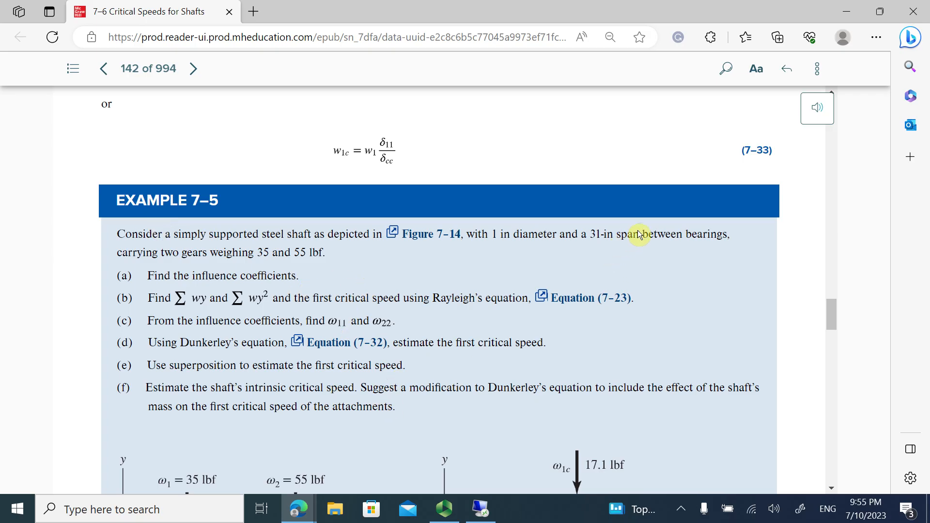
scroll(652, 237, "down", 1)
Minimize the textbook and switch to the Ansys Mechanical APDL window in the Stratus remote desktop session.
left_click(847, 11)
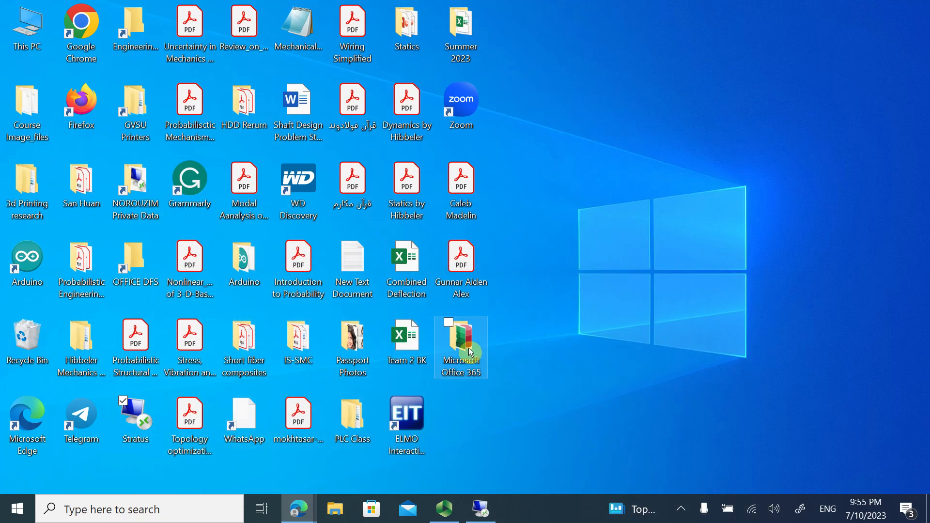
left_click(476, 507)
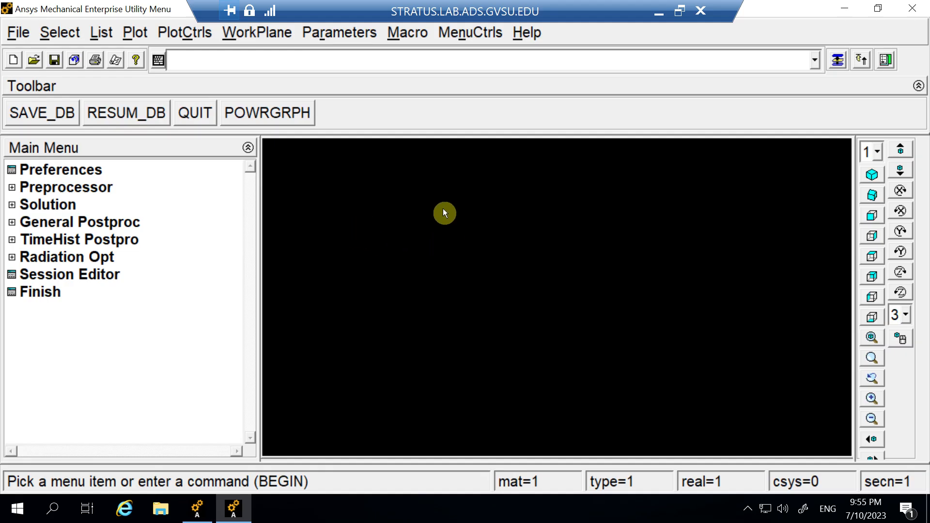
left_click(844, 8)
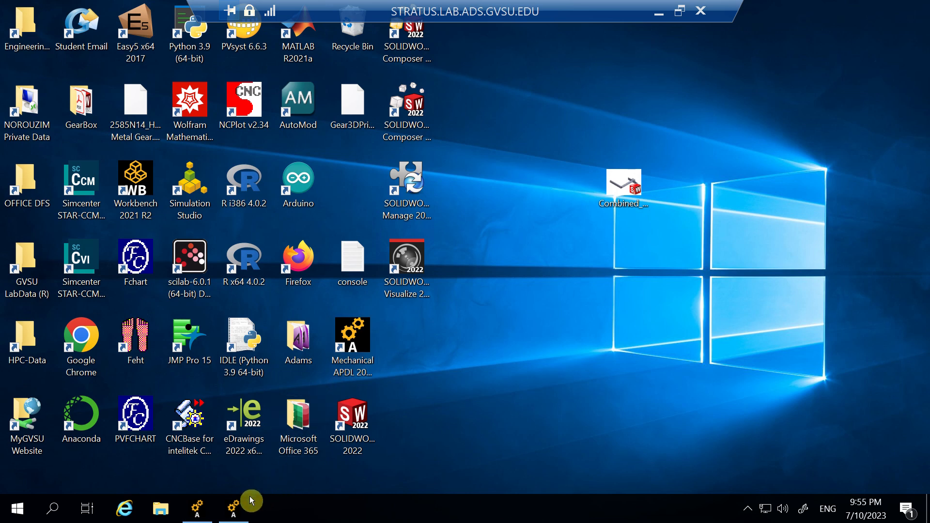
left_click(233, 506)
left_click(387, 179)
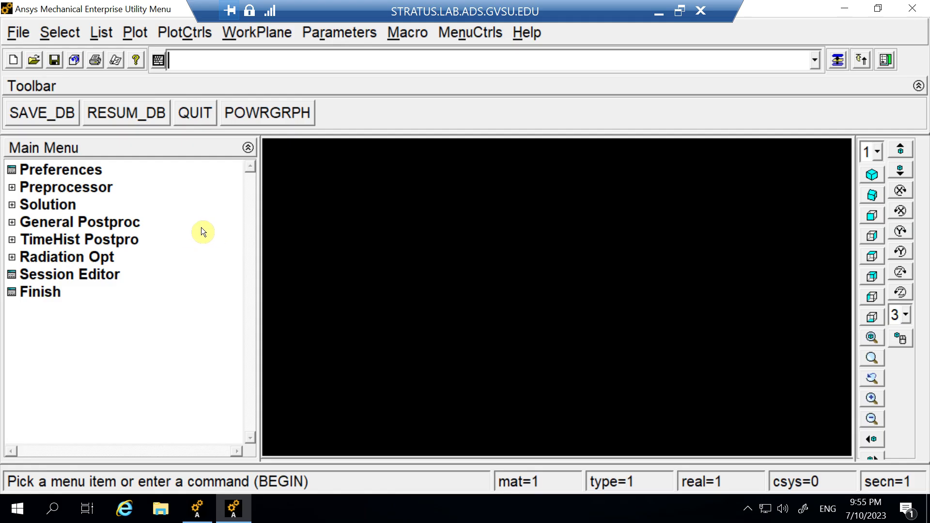
Set the GUI filtering preferences to the Structural discipline and enter the Preprocessor.
left_click(63, 167)
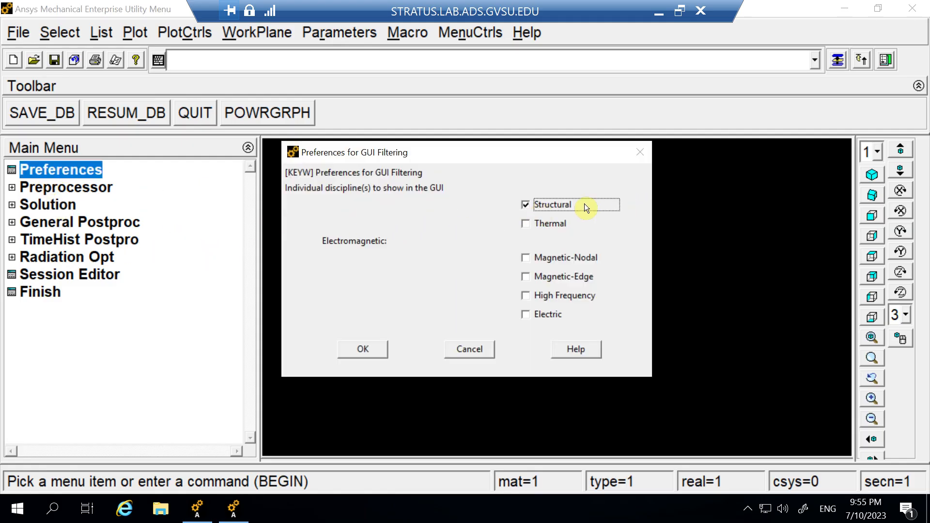
left_click(367, 355)
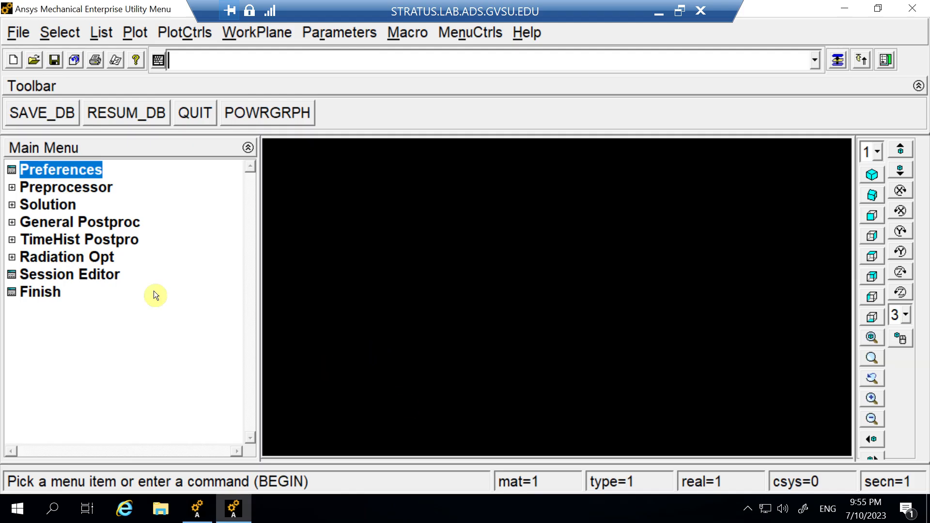
left_click(13, 188)
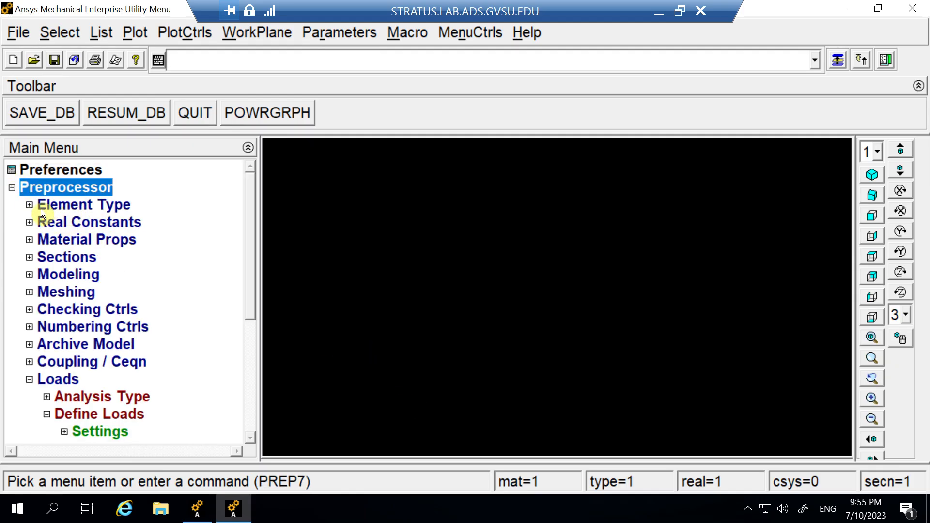
Add the 2 node 188 beam as element type 1.
left_click(69, 205)
left_click(81, 222)
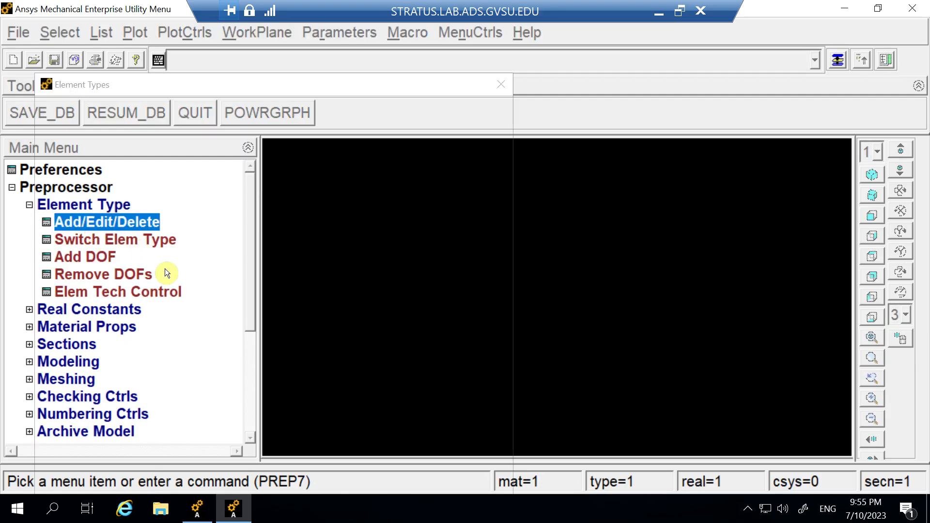
left_click_drag(176, 90, 355, 55)
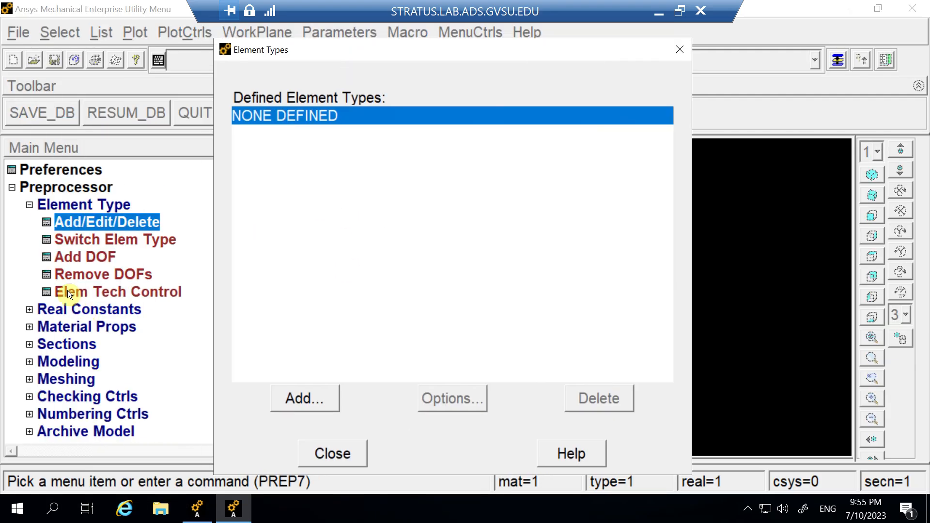
left_click(303, 399)
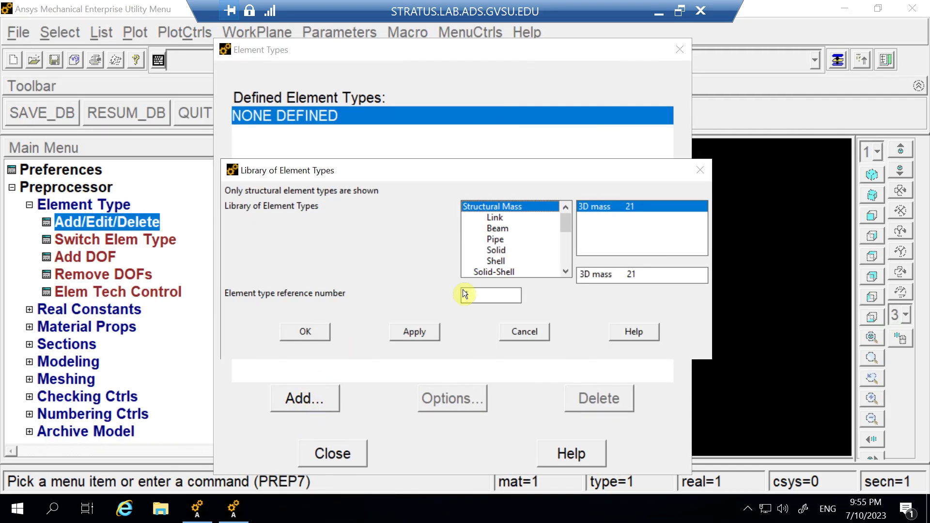
left_click(518, 235)
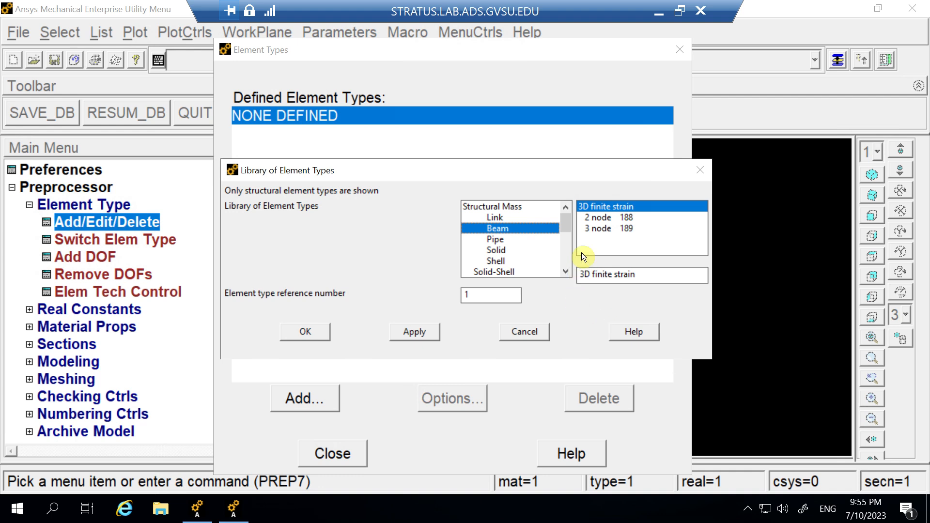
left_click(597, 217)
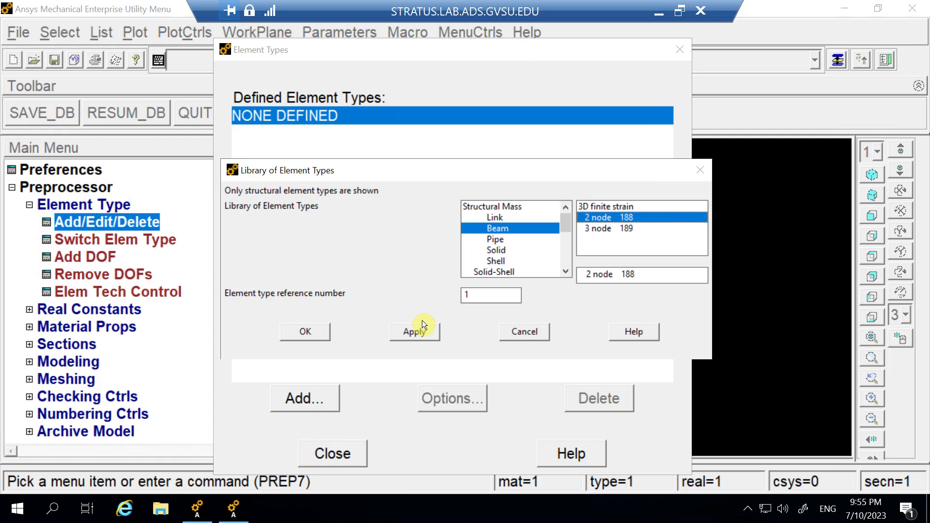
left_click(414, 332)
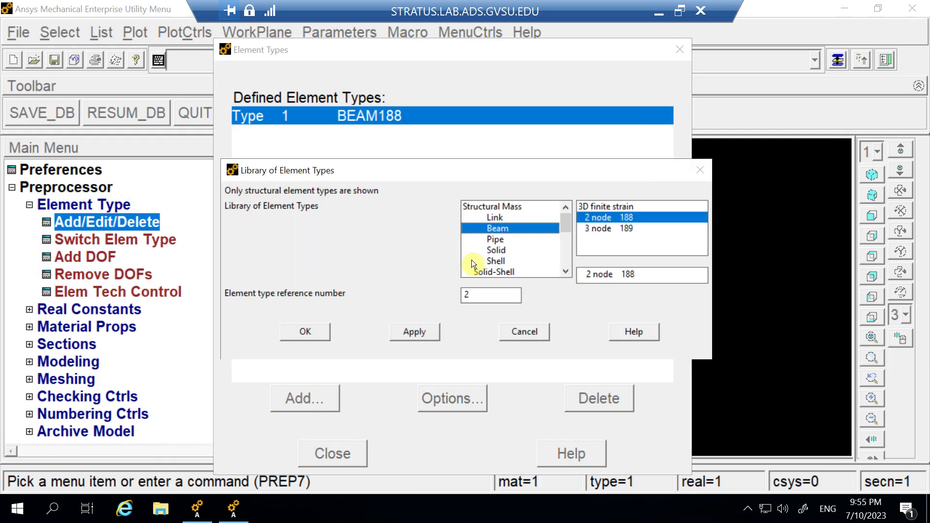
Add the 3D mass 21 structural mass as element type 2 and finish defining element types.
left_click(495, 207)
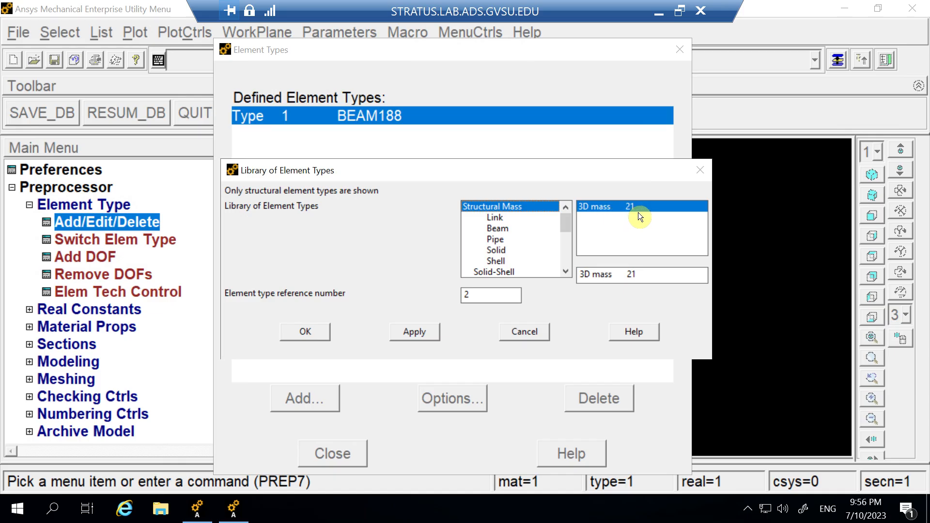
left_click(309, 331)
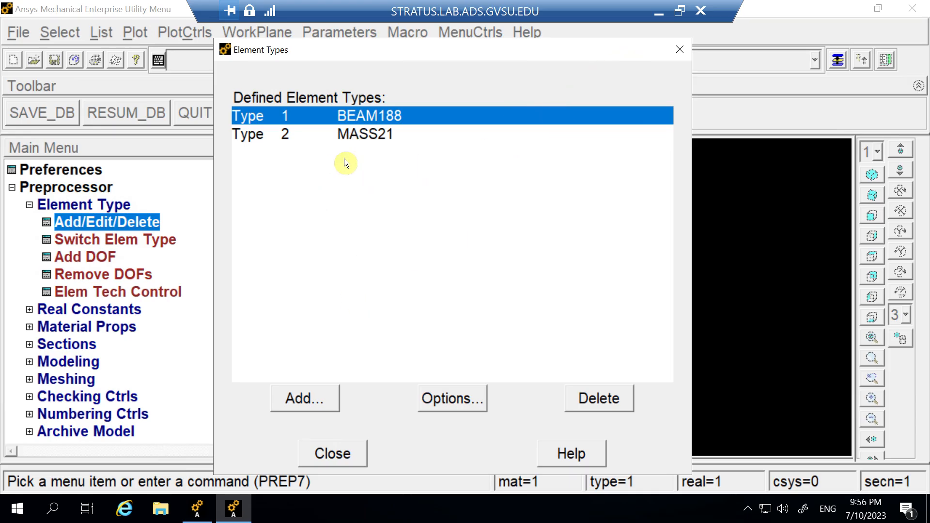
left_click(324, 455)
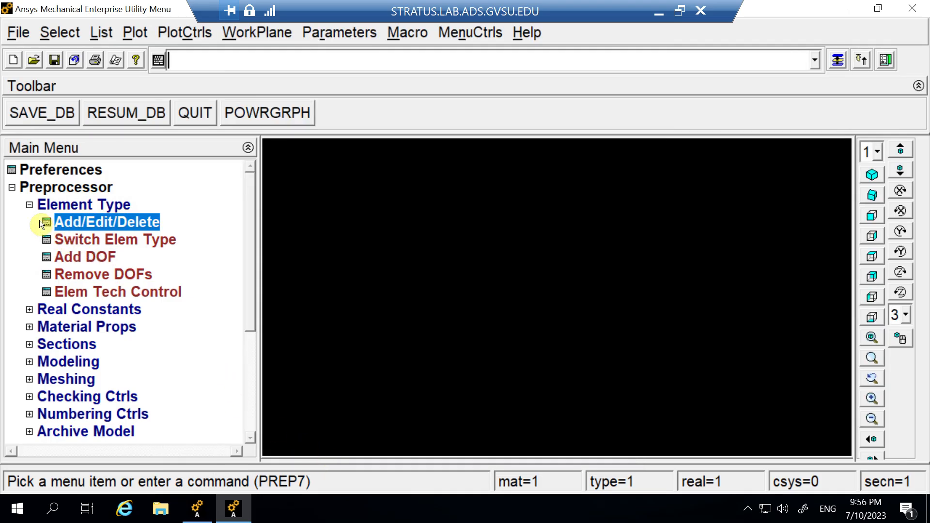
left_click(32, 206)
Create real constant set 1 for MASS21 with a mass of 35*.453 in the X, Y and Z directions.
left_click(30, 224)
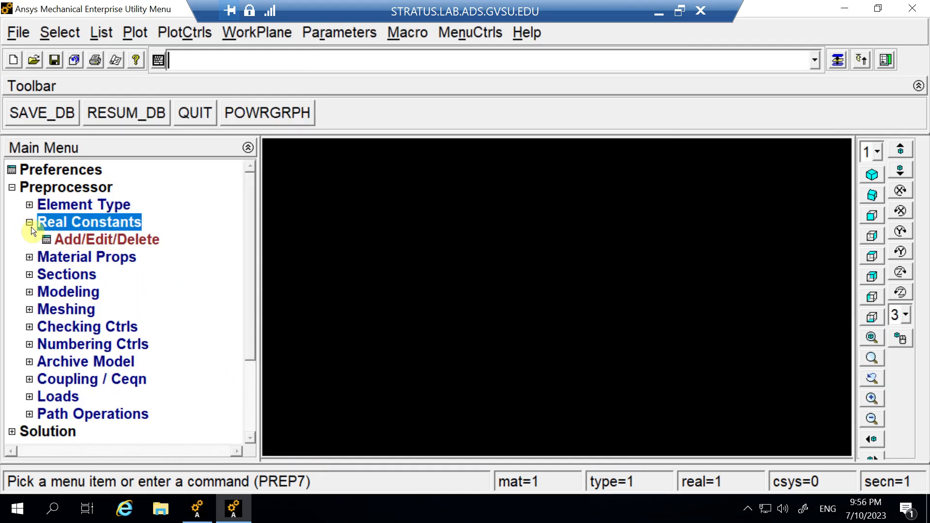
left_click(126, 244)
left_click_drag(165, 90, 420, 85)
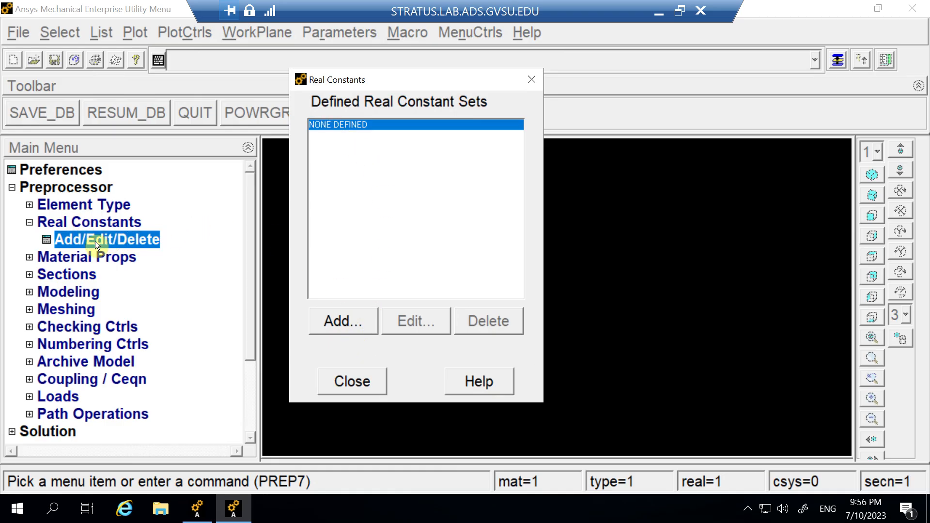
left_click(343, 323)
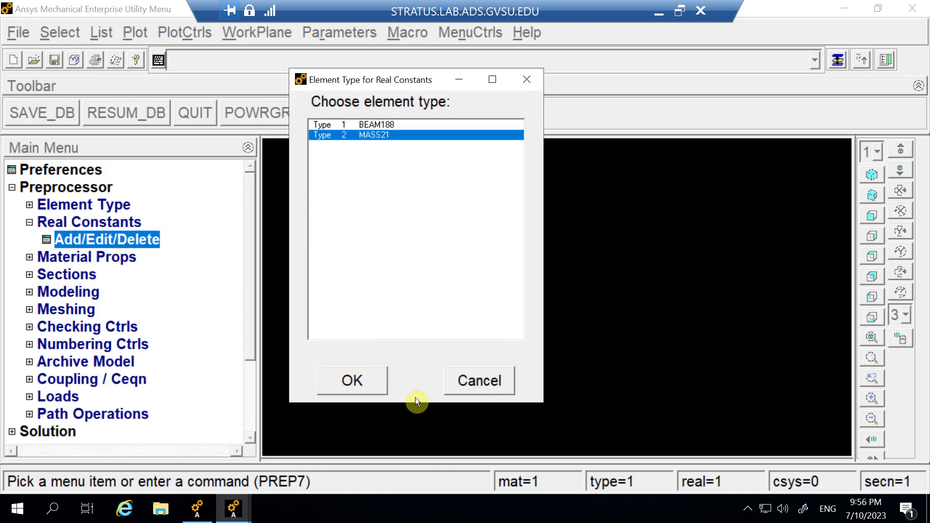
left_click(372, 135)
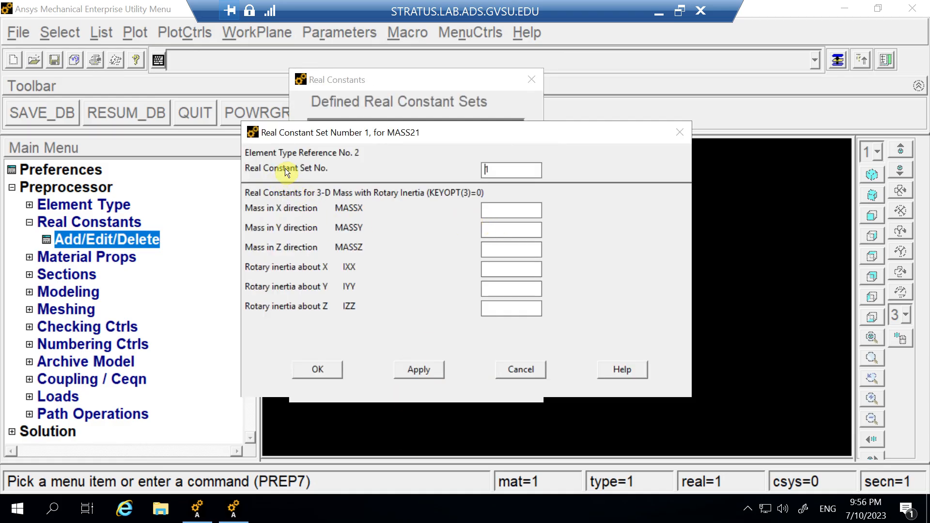
left_click(526, 171)
left_click(499, 211)
type("35*.453")
type("35*.453")
left_click(528, 246)
type("35*.453")
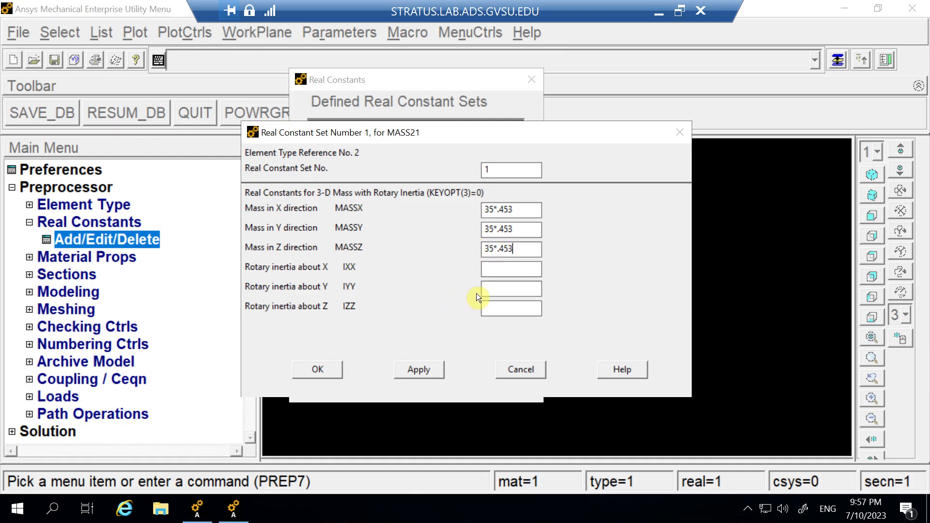
left_click(410, 373)
For MASS21 real constant set 2, set the mass in the X direction to 55*.453.
left_click(524, 212)
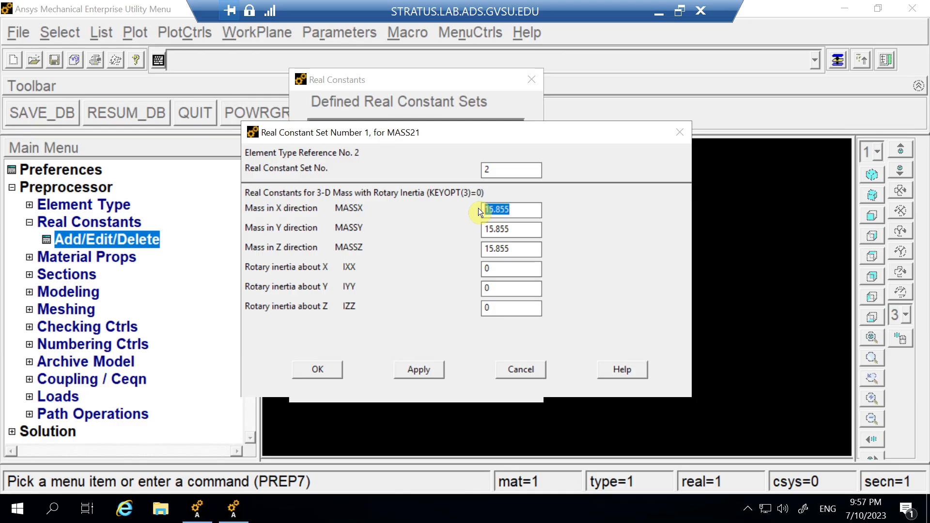
type("55*.453")
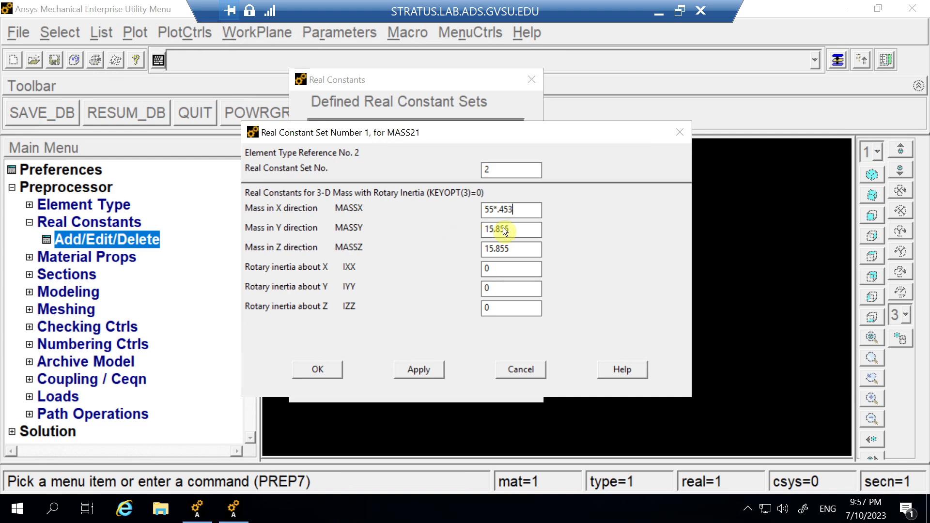
key("BackSpace")
key("BackSpace")
double_click(525, 207)
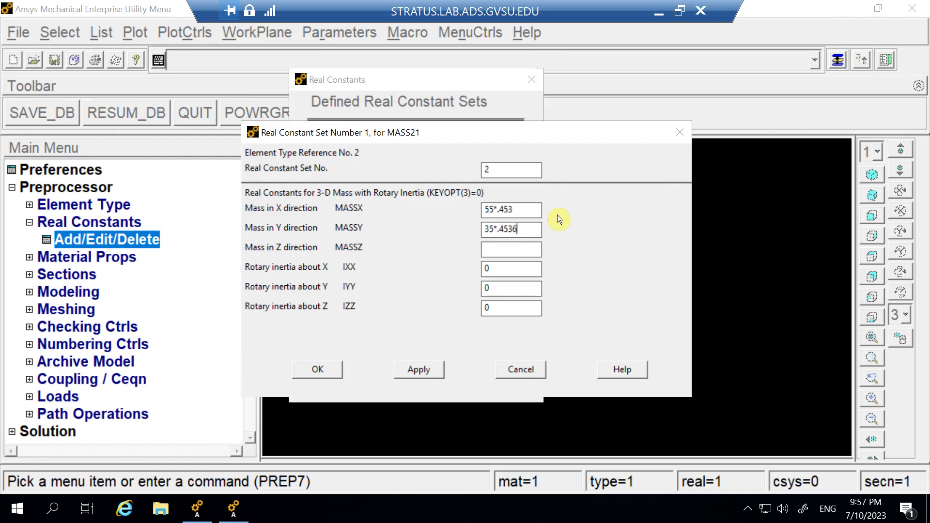
Set the Y mass of set 2 to 55*.4536 and its Z mass to 55*.453, and finish defining real constants.
left_click_drag(490, 228, 539, 226)
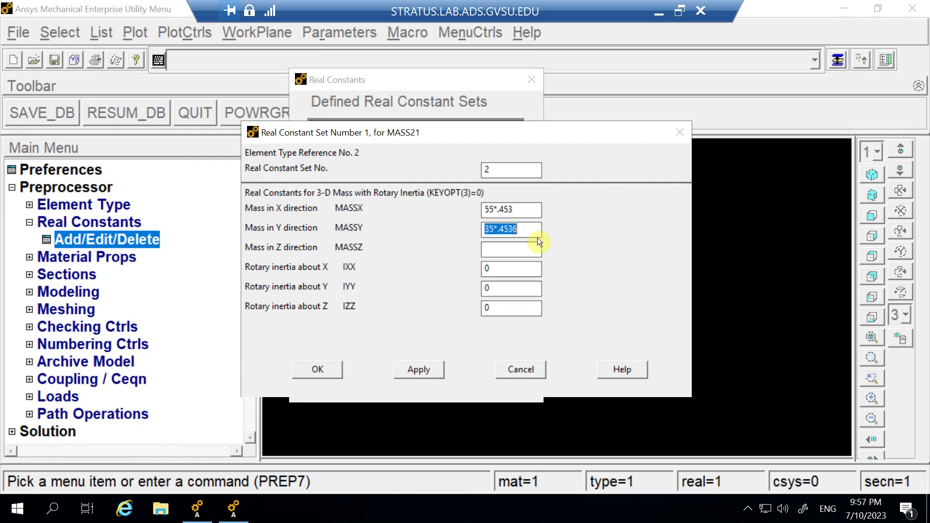
left_click(499, 233)
key("Left")
key("Left")
key("Left")
key("Left")
key("Left")
key("Left")
key("Left")
key("BackSpace")
type("555*.")
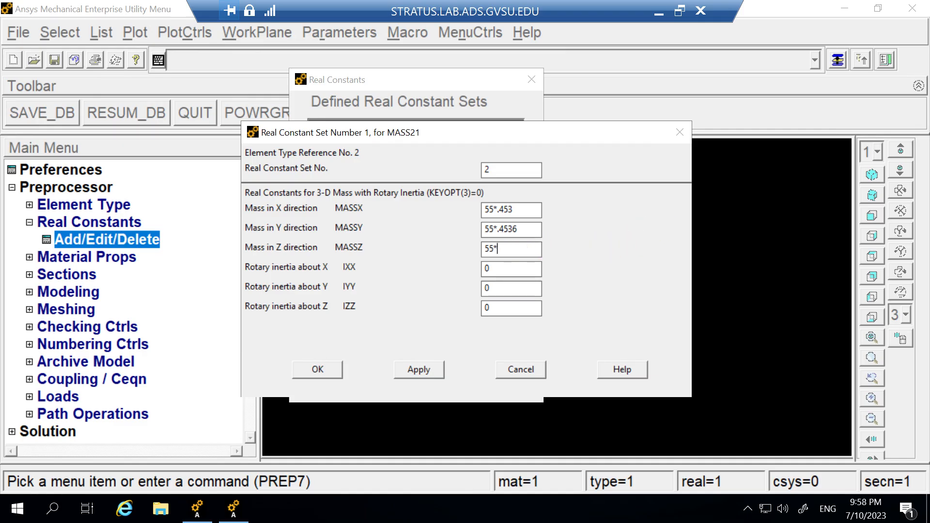
type("453")
key("BackSpace")
left_click(332, 375)
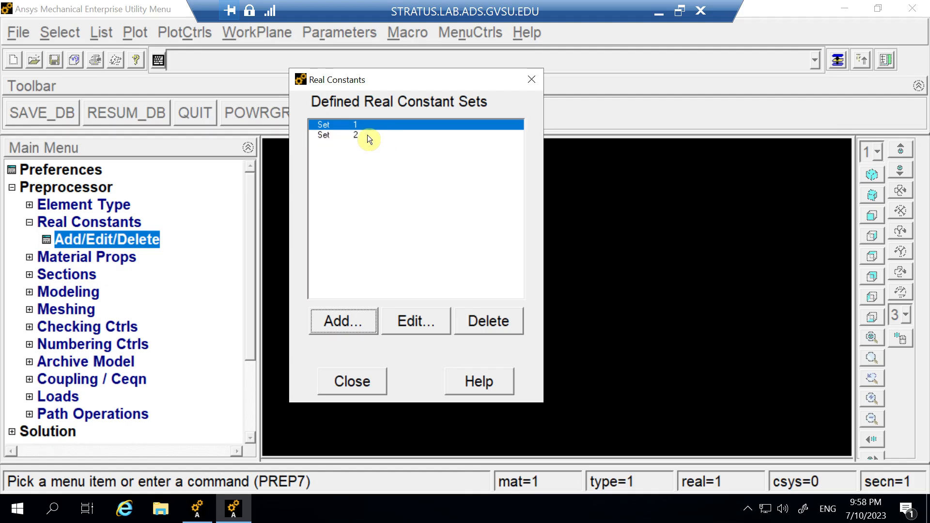
left_click(362, 383)
left_click(25, 221)
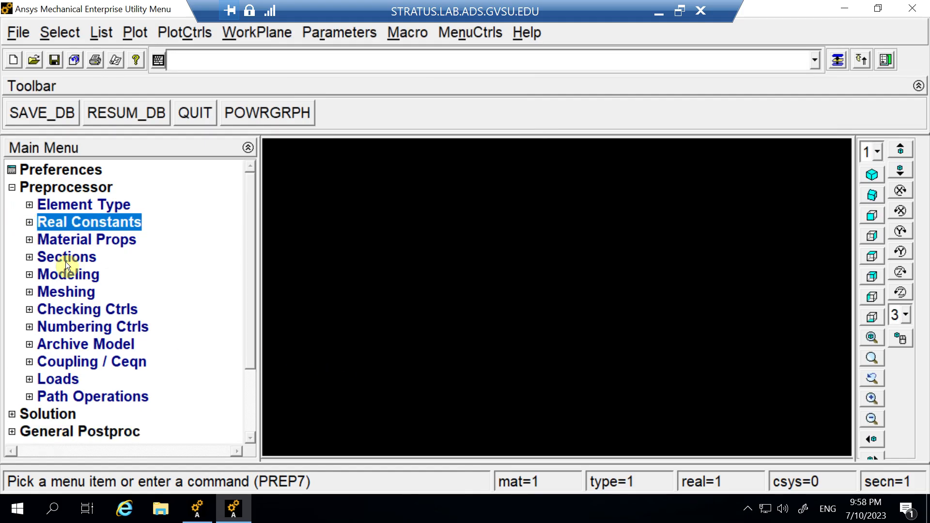
left_click(29, 240)
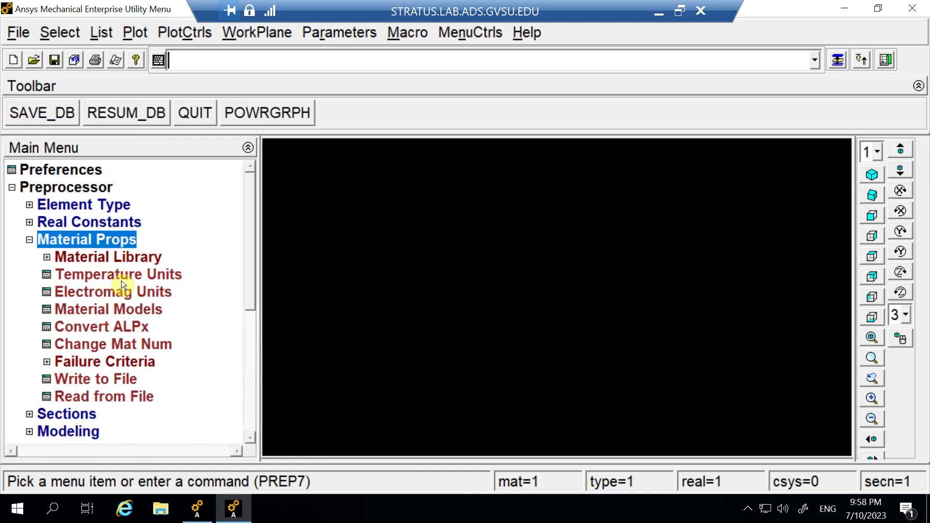
left_click(74, 313)
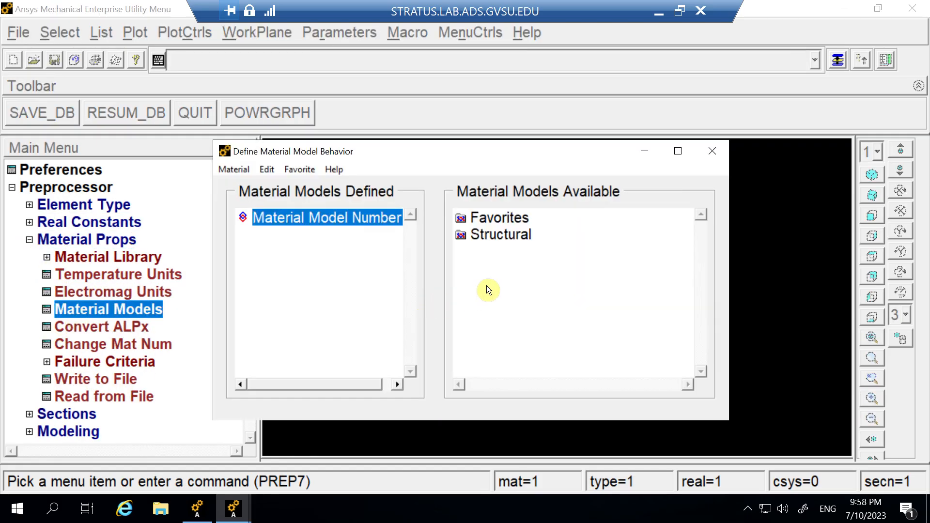
double_click(480, 235)
double_click(510, 251)
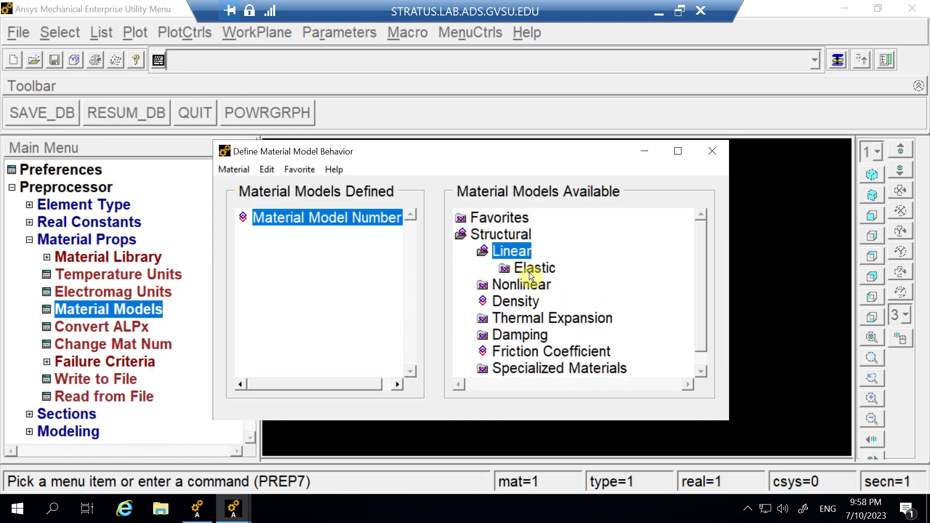
left_click(528, 268)
double_click(526, 268)
double_click(548, 282)
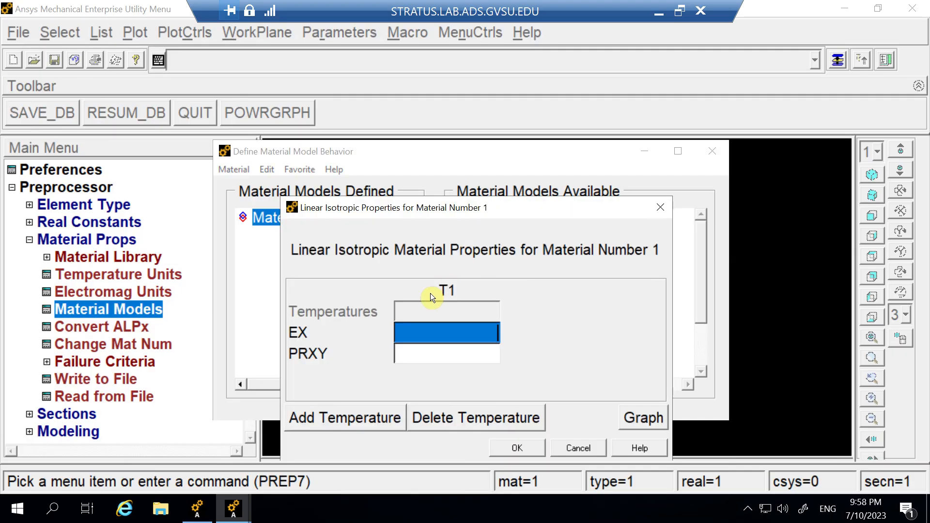
left_click_drag(426, 208, 455, 105)
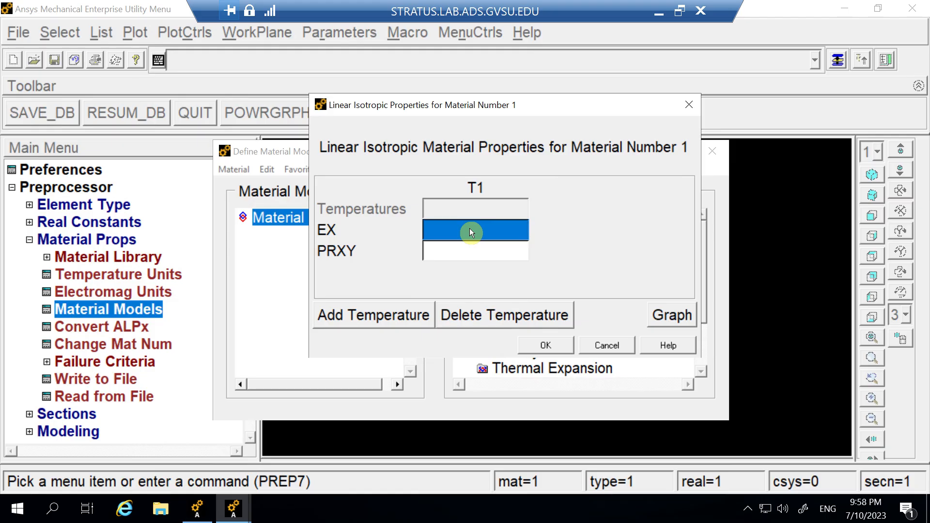
type("200")
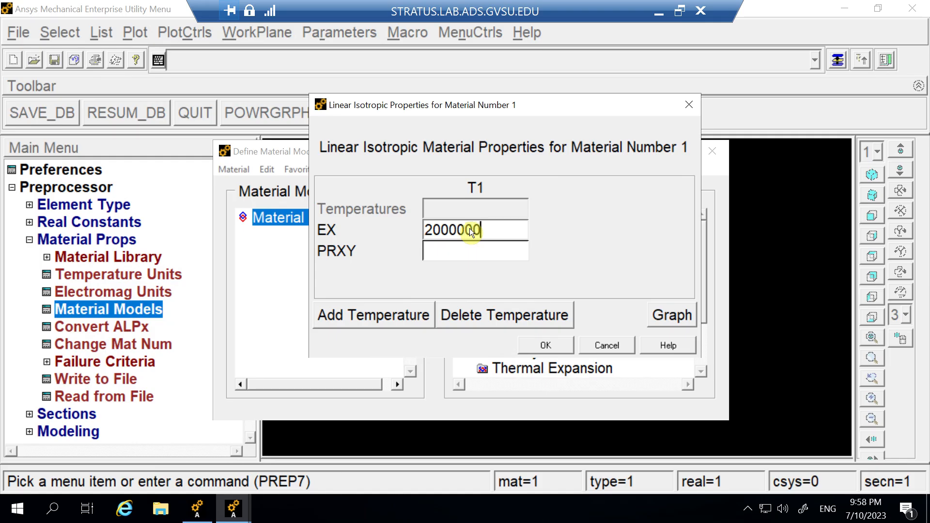
type("00000000")
left_click(436, 251)
type("0")
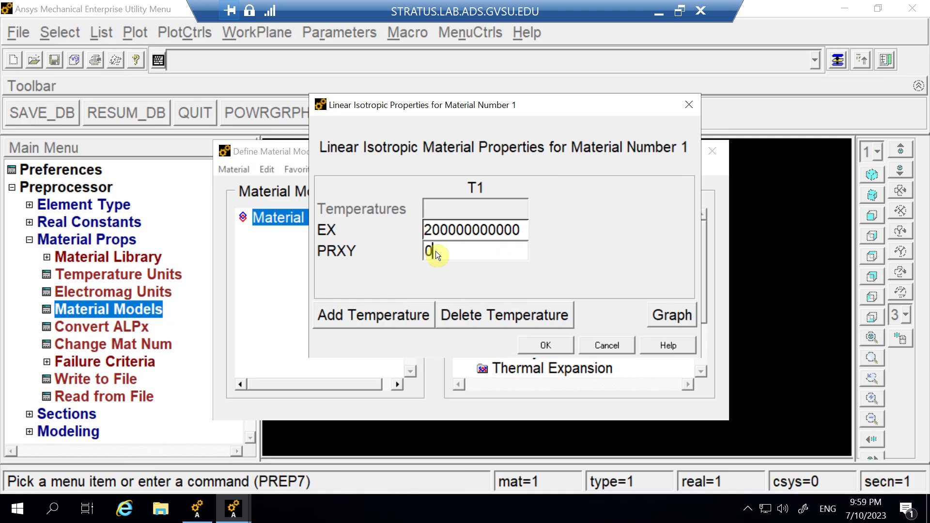
left_click(559, 345)
double_click(510, 354)
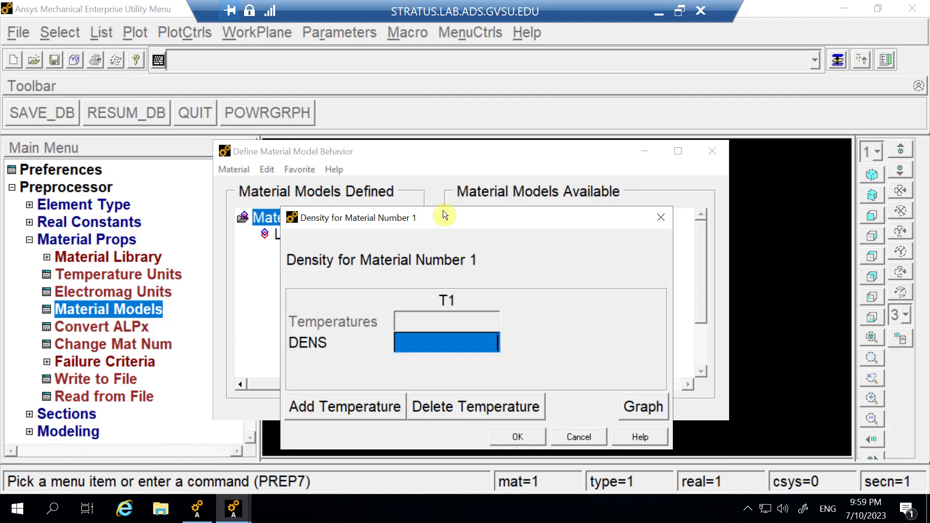
left_click(472, 227)
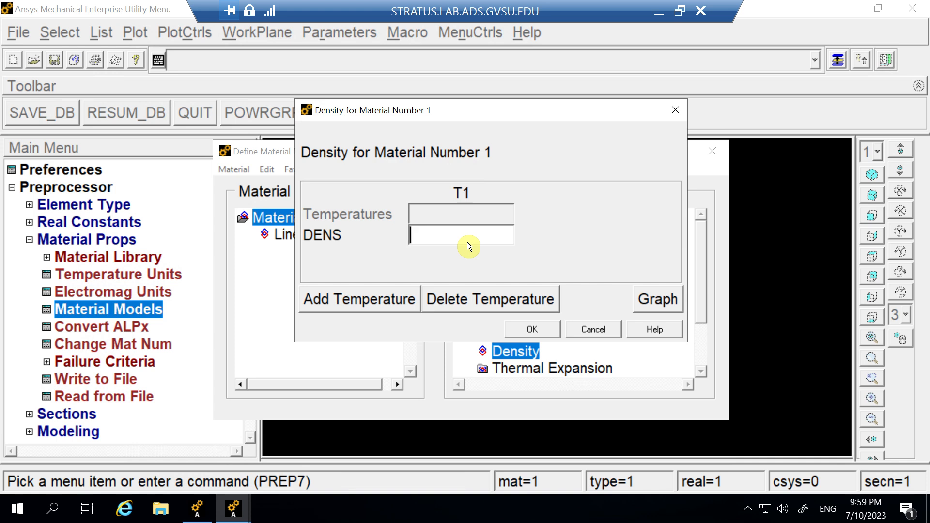
type("8000")
left_click(552, 330)
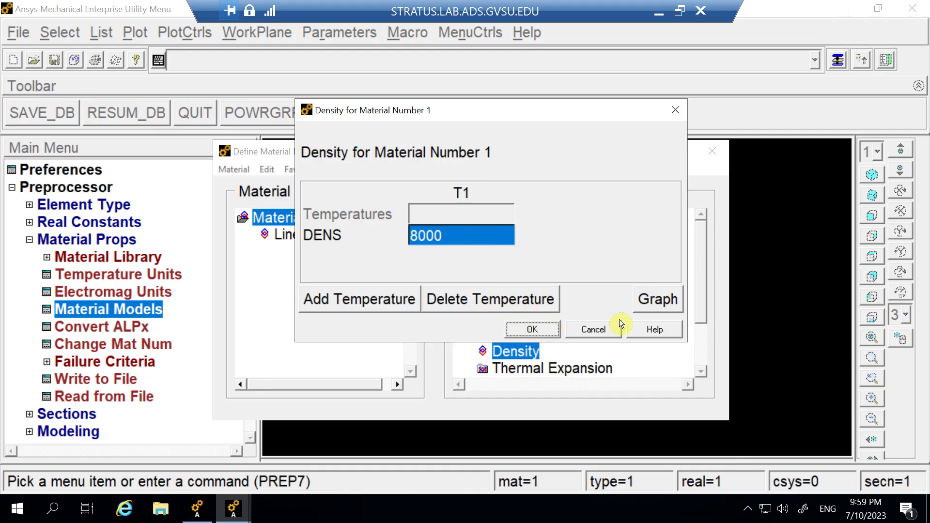
left_click(602, 331)
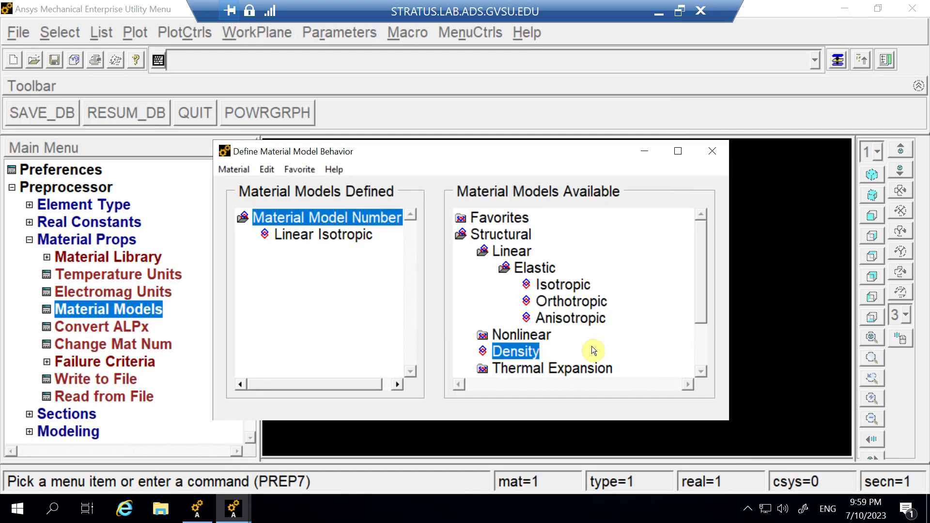
Give material 1 a density of 8000, then check its density and linear isotropic entries and finish defining material models.
double_click(522, 351)
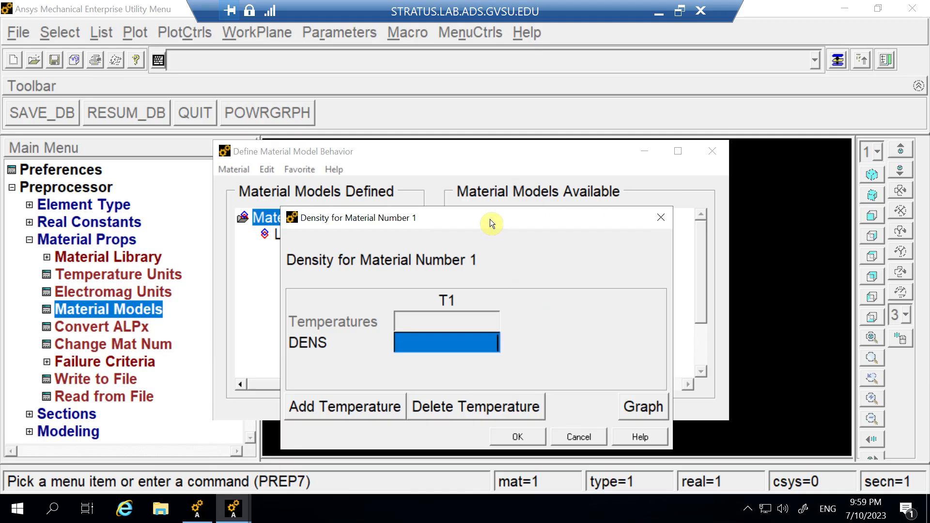
left_click_drag(490, 219, 663, 132)
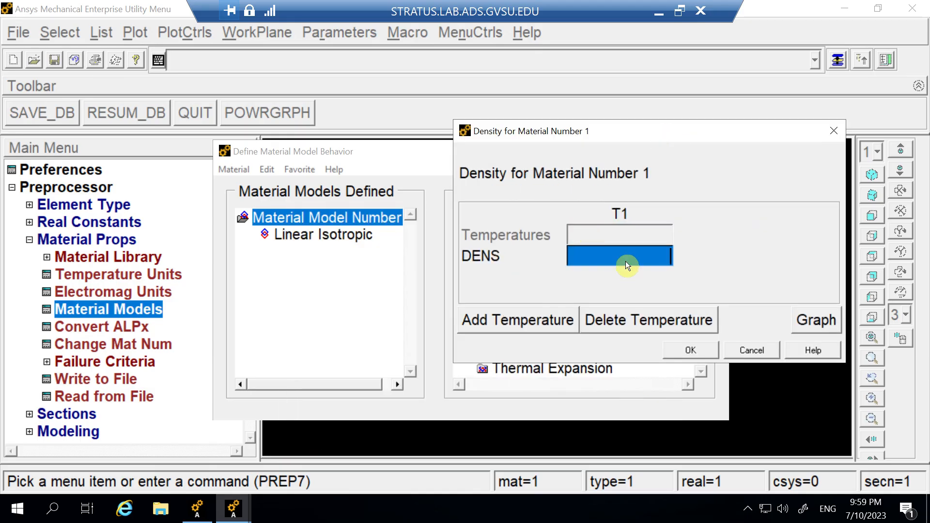
type("8000")
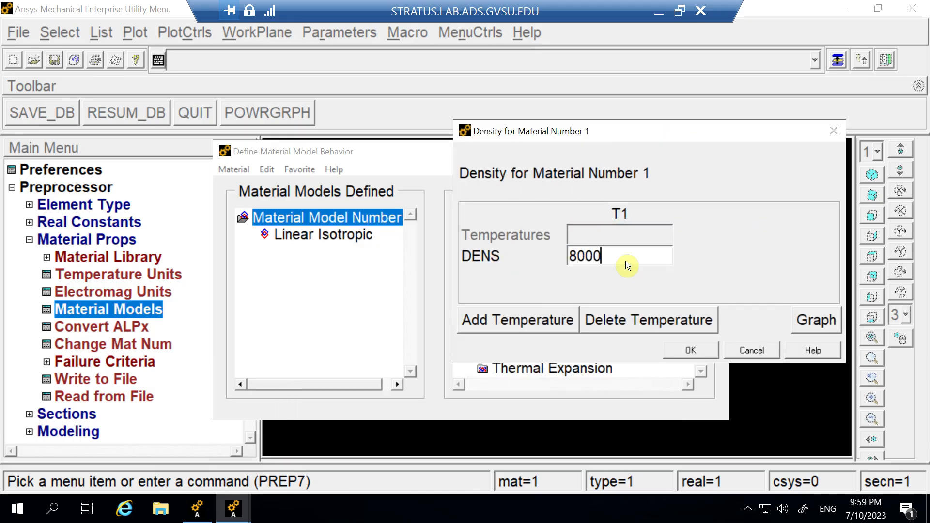
left_click(677, 348)
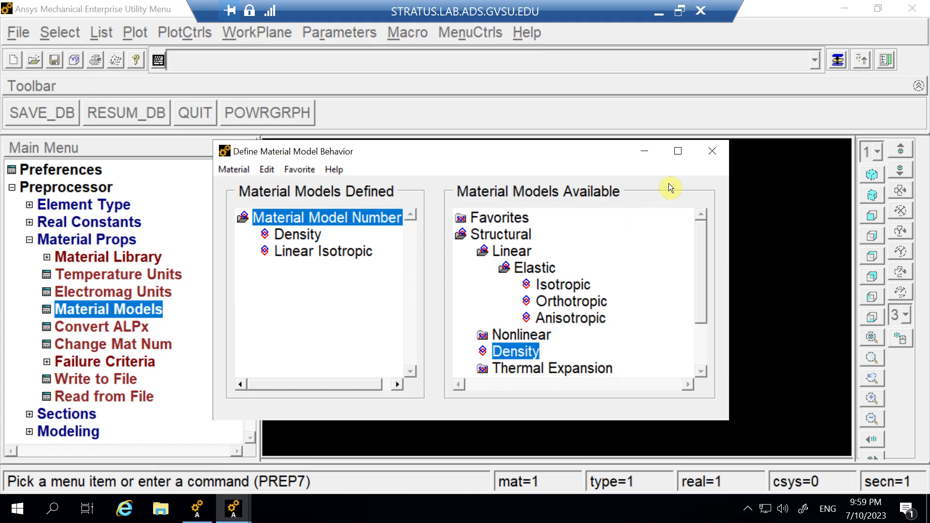
double_click(286, 234)
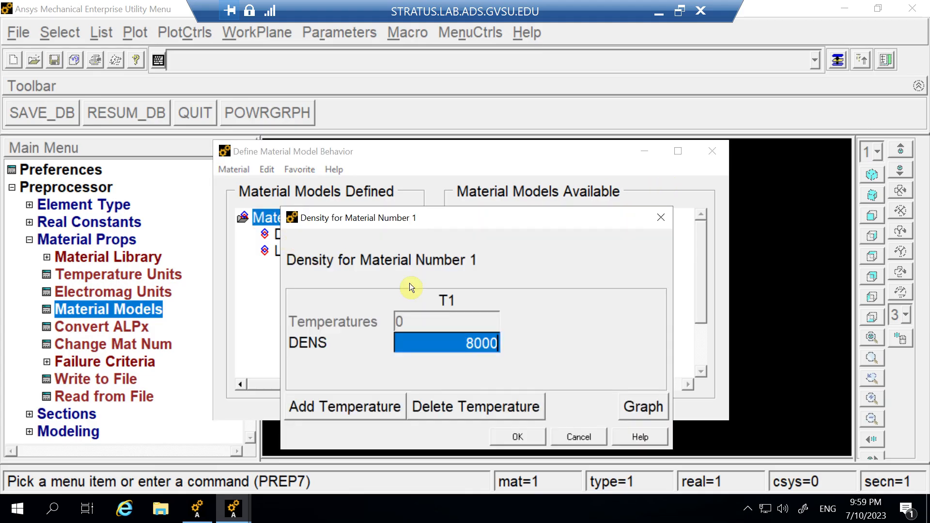
left_click(520, 437)
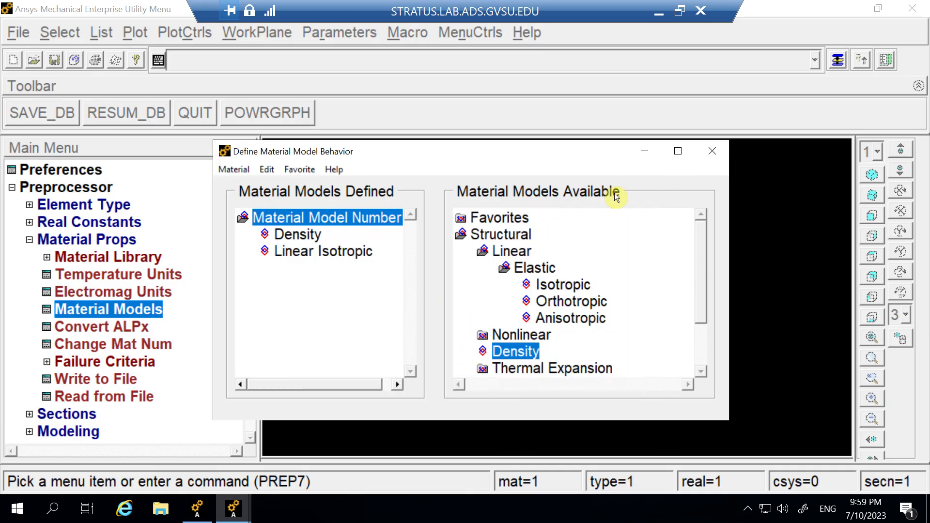
double_click(296, 247)
left_click(517, 447)
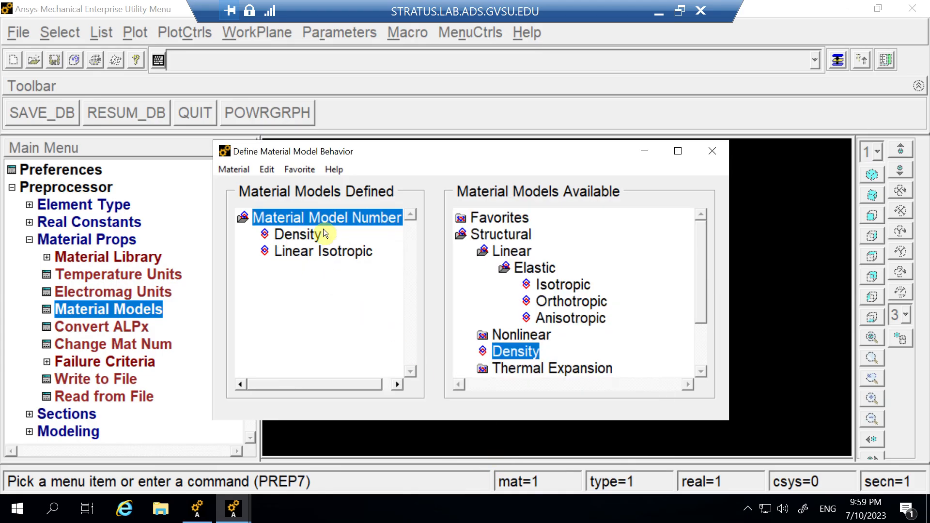
left_click(713, 151)
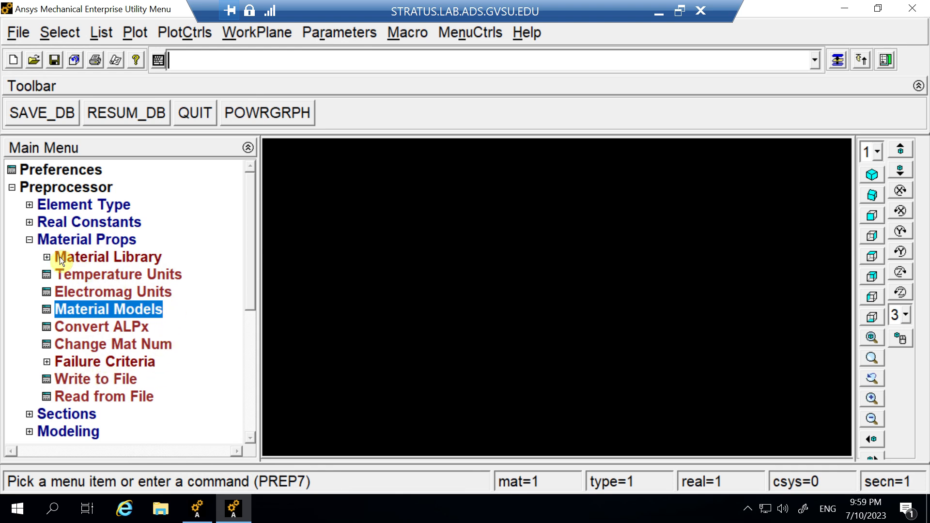
Define beam section ID 1 as a solid circular section with radius .5*25.4/1000.
left_click(28, 240)
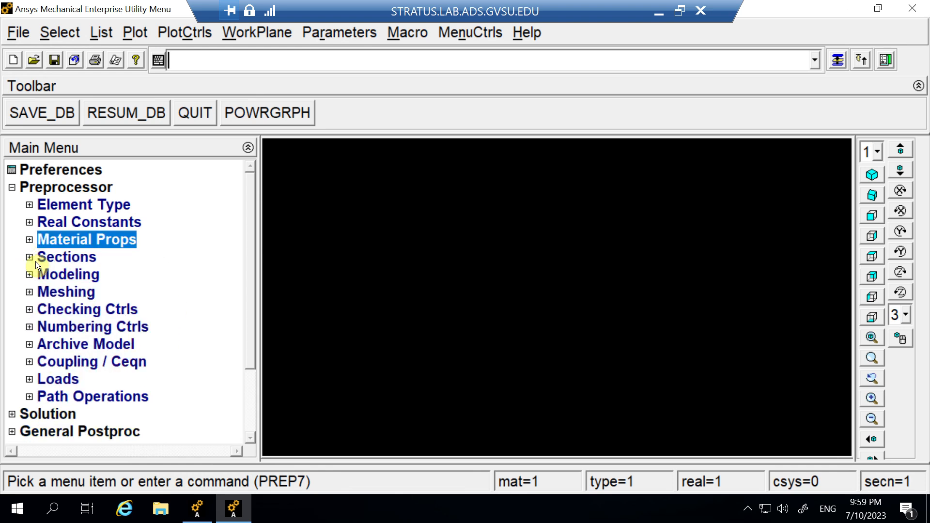
left_click(30, 258)
left_click_drag(247, 244, 252, 277)
left_click(48, 222)
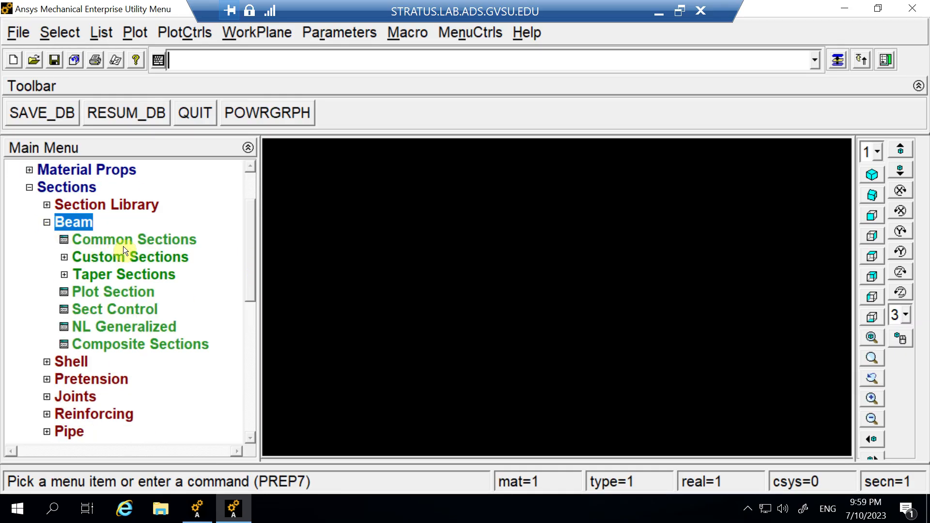
left_click(139, 240)
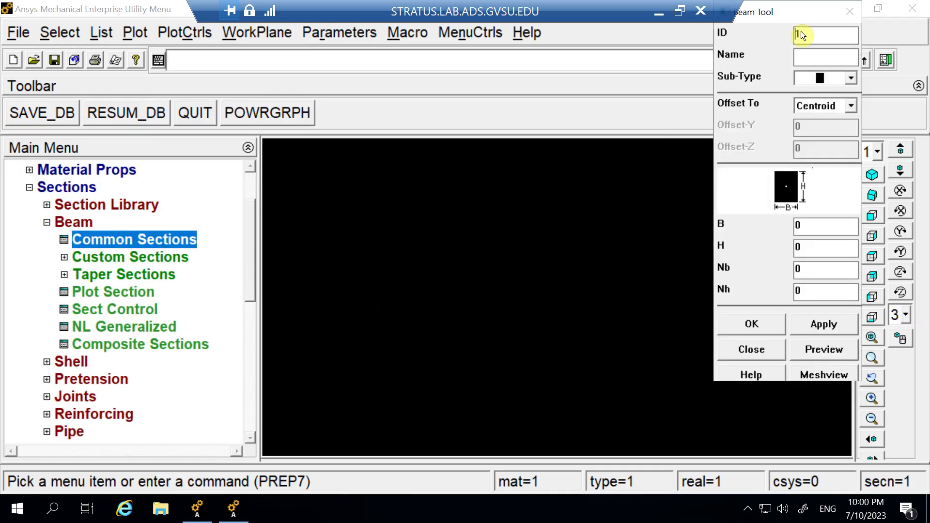
left_click_drag(778, 12, 491, 68)
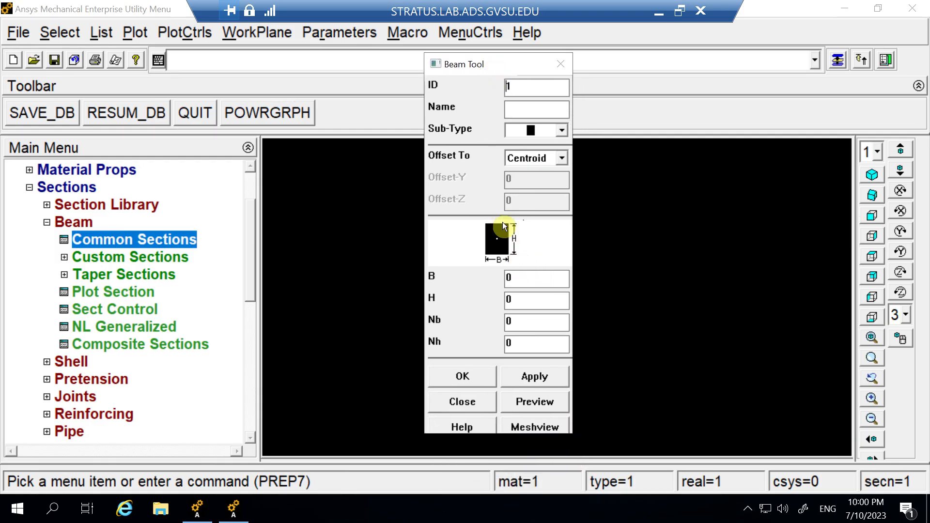
left_click(542, 131)
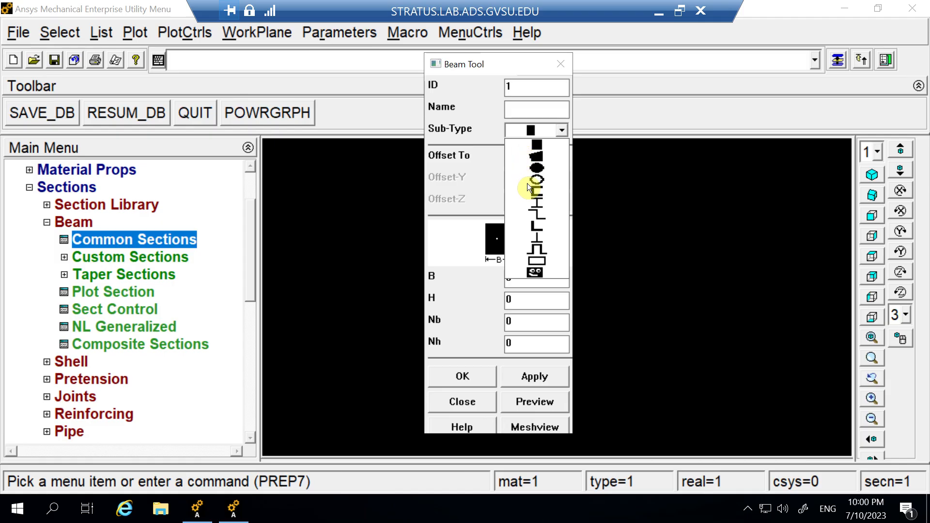
left_click(531, 170)
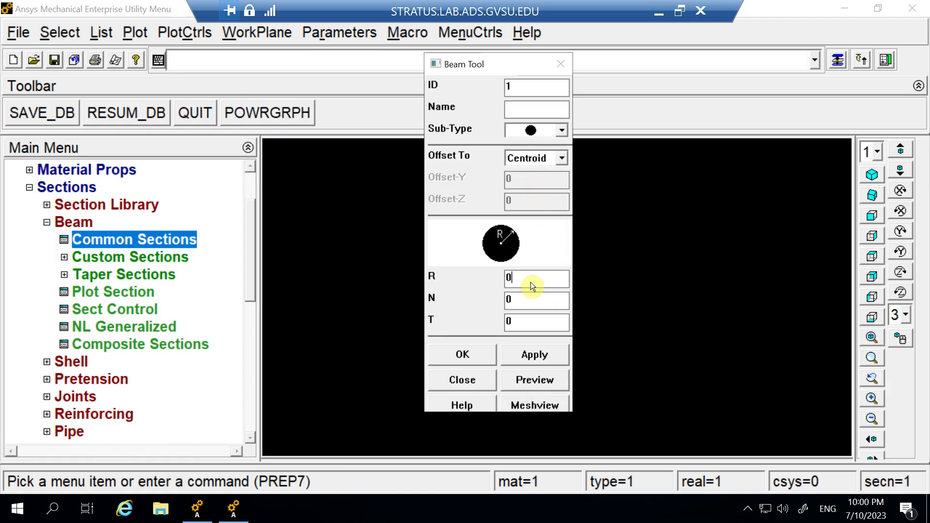
type(".5*25.4/1000")
left_click(462, 356)
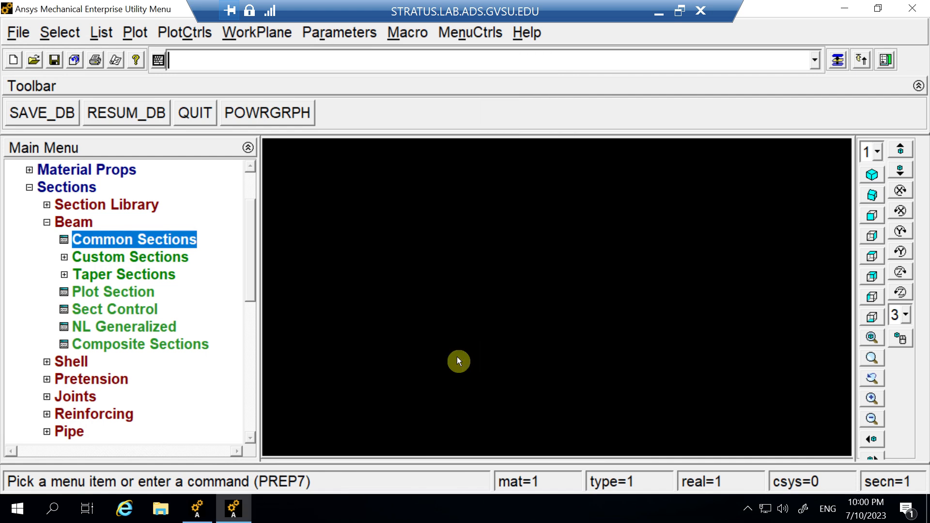
Create keypoint 1 at location 0, 0, 0 in the active coordinate system.
left_click(47, 222)
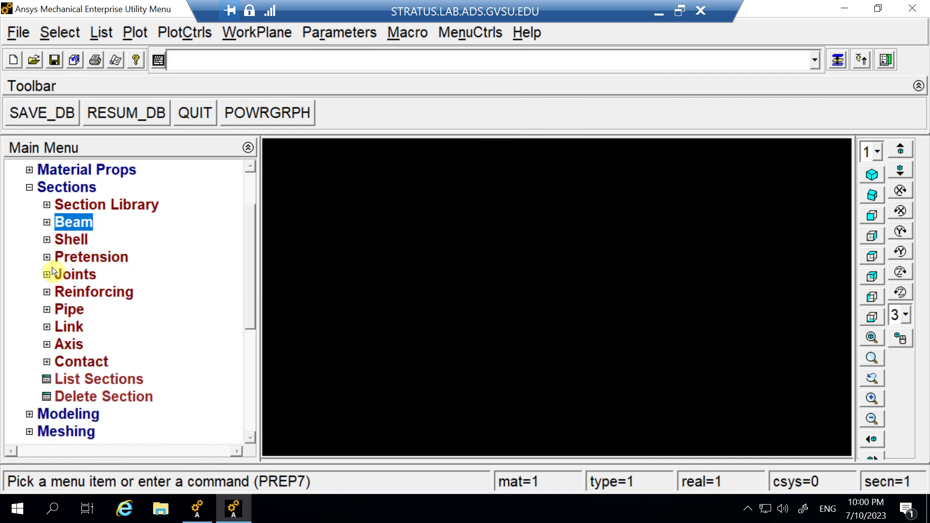
left_click_drag(246, 265, 250, 303)
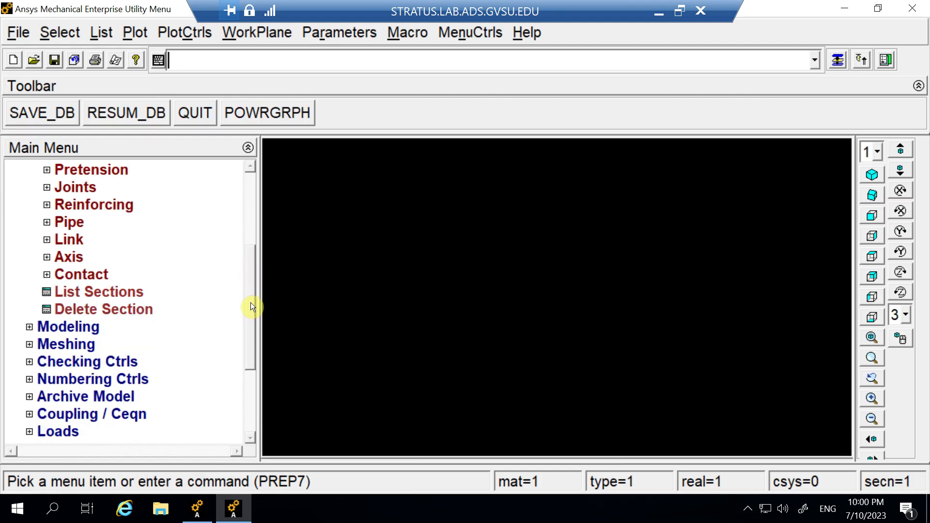
left_click(30, 327)
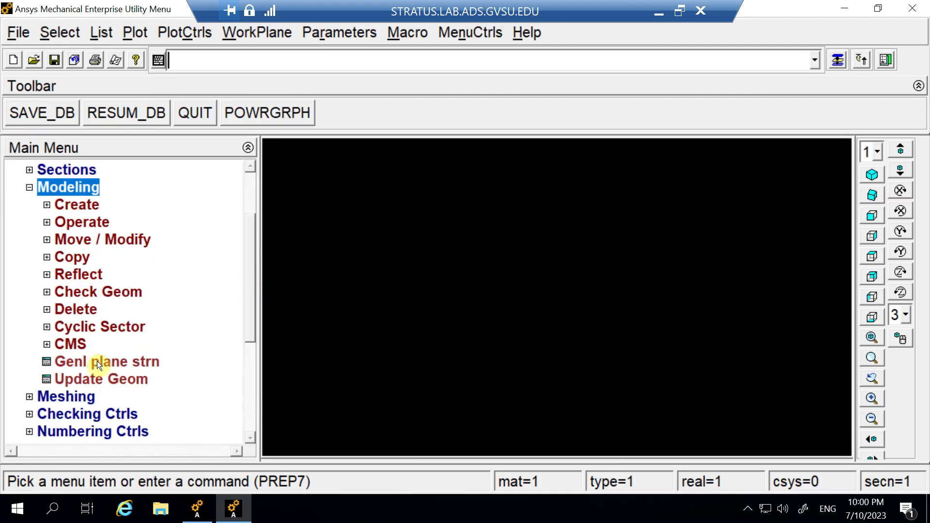
left_click(45, 204)
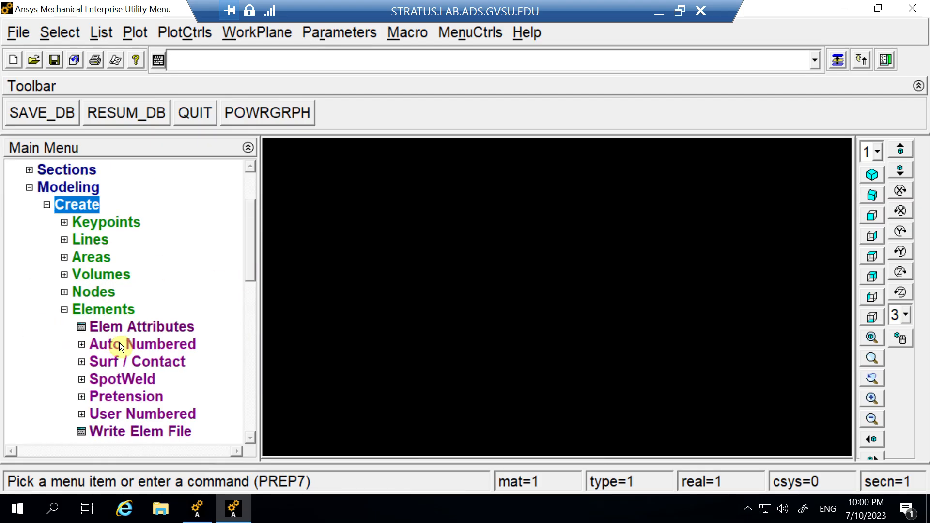
left_click(74, 223)
left_click(122, 256)
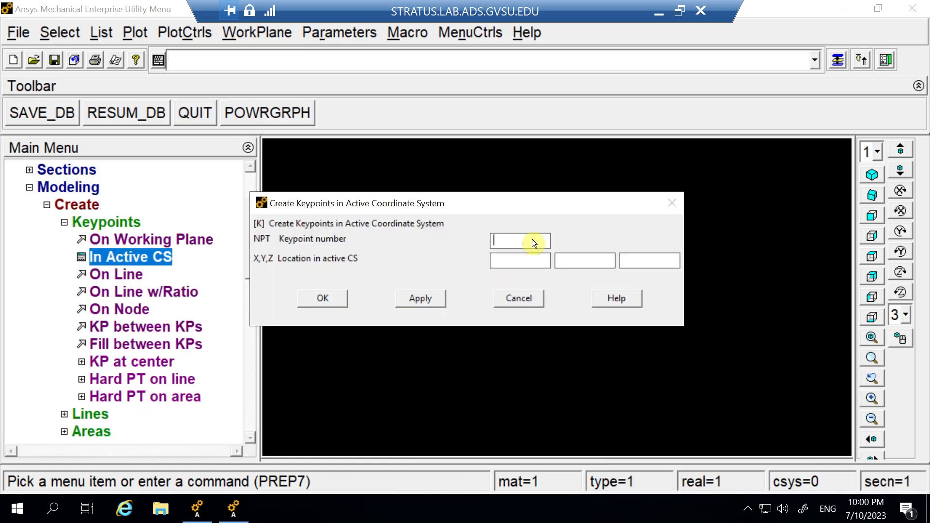
type("1")
key("Tab")
type("0")
key("Tab")
type("0")
key("Tab")
type("0")
left_click(430, 299)
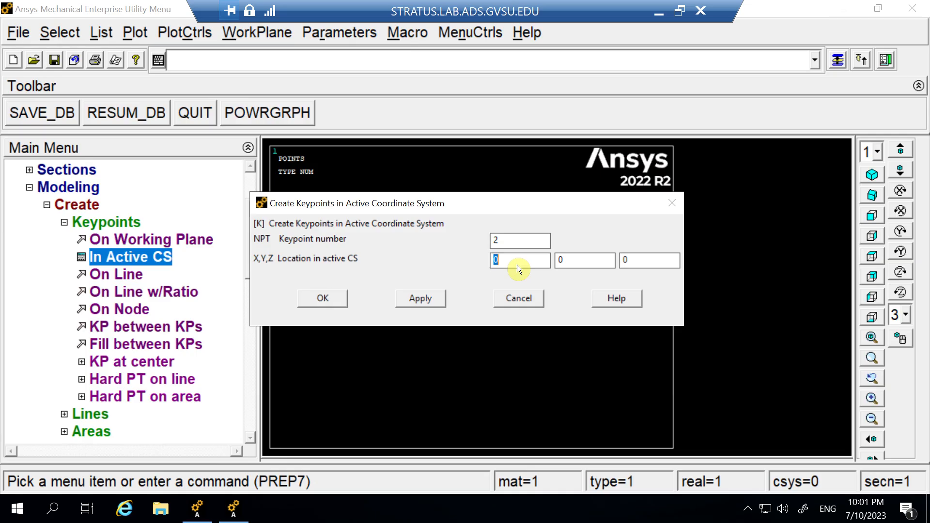
Create keypoint 2 at X 7*25.4/1000 and keypoint 3 at X 20*25.4/1000, both with Y and Z of 0.
type("7*25.4/1000")
left_click_drag(468, 210, 436, 133)
left_click(506, 374)
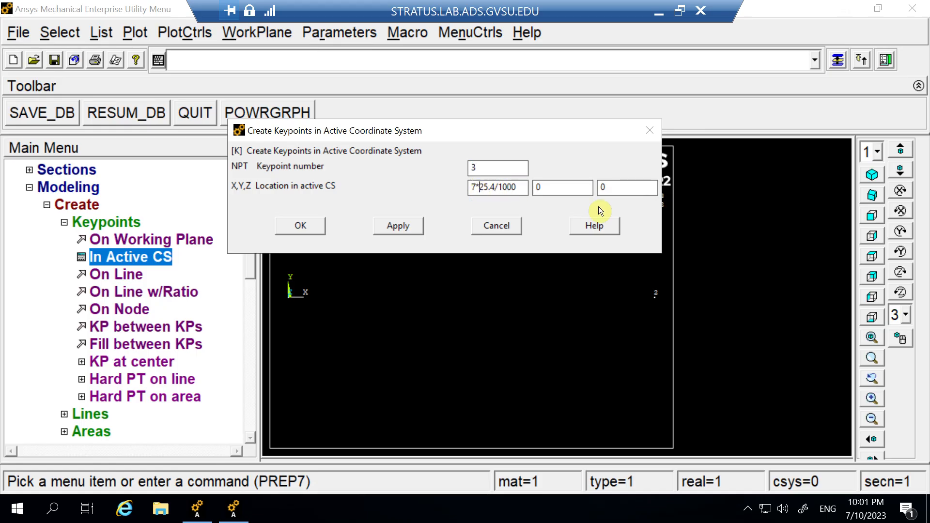
key("Home")
key("Delete")
type("20")
left_click(399, 226)
Create keypoint 4 at X 31*25.4/1000 with Y and Z of 0, and finish creating keypoints.
key("BackSpace")
type("4")
key("BackSpace")
key("BackSpace")
type("31")
left_click(313, 220)
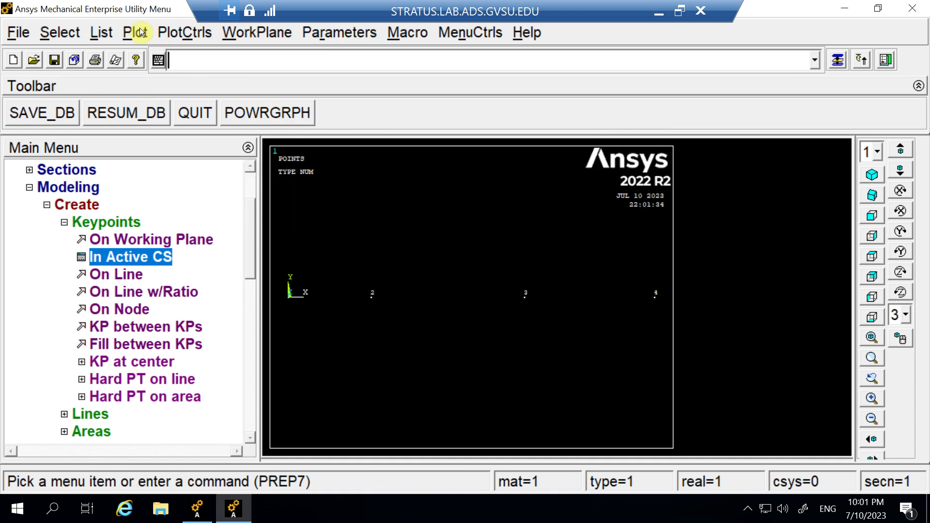
Show the keypoints in an isometric view.
left_click(101, 32)
left_click(454, 213)
right_click(454, 213)
mouse_move(499, 250)
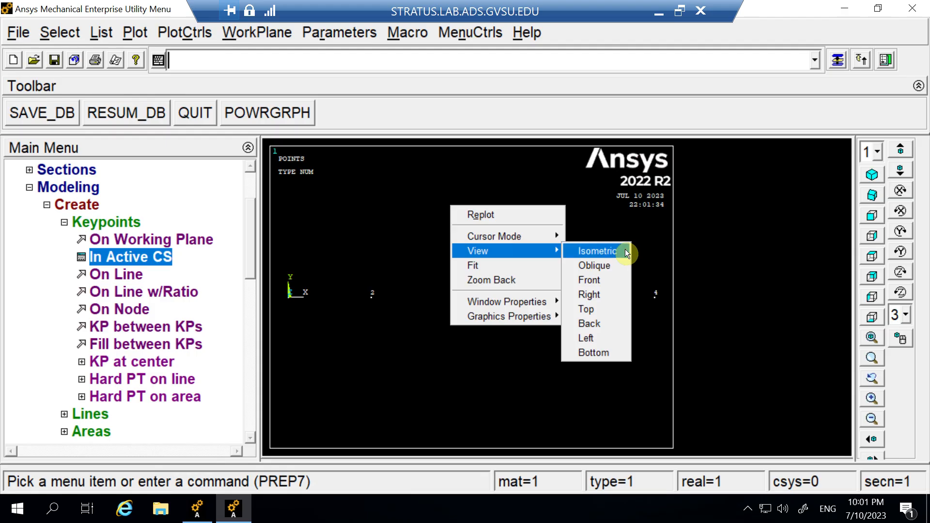
left_click(625, 249)
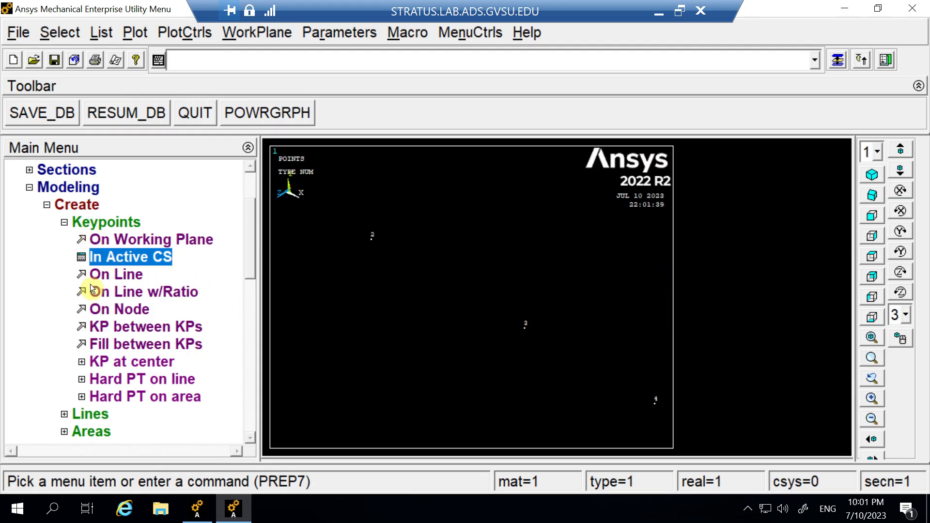
Create straight lines joining keypoints 1 to 2, 2 to 3 and 3 to 4, and finish the line command.
left_click(64, 223)
left_click(64, 240)
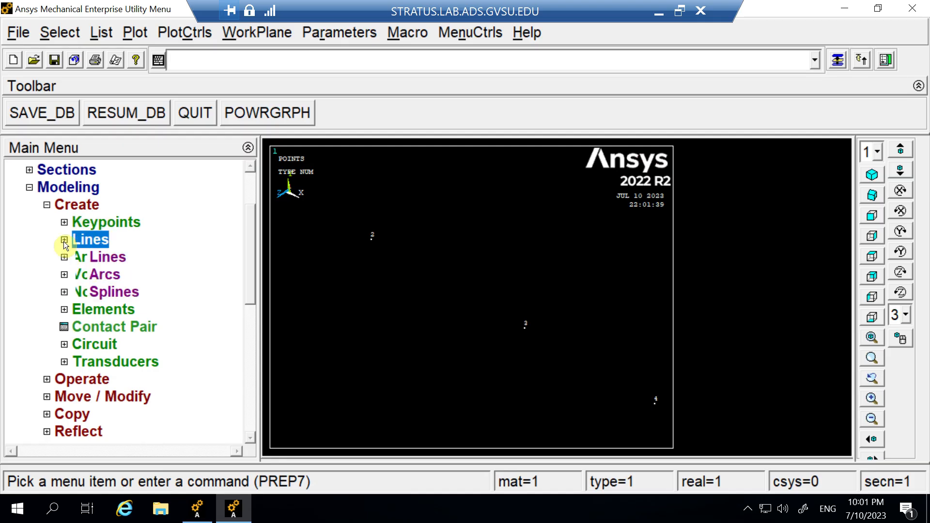
left_click(81, 257)
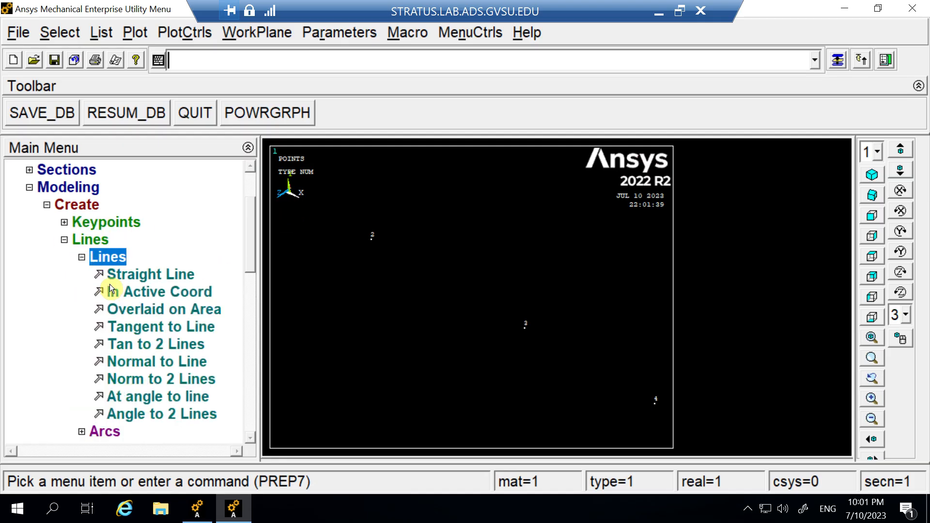
left_click(132, 275)
left_click(371, 237)
left_click(508, 331)
left_click(531, 342)
left_click(654, 408)
left_click_drag(100, 249, 522, 44)
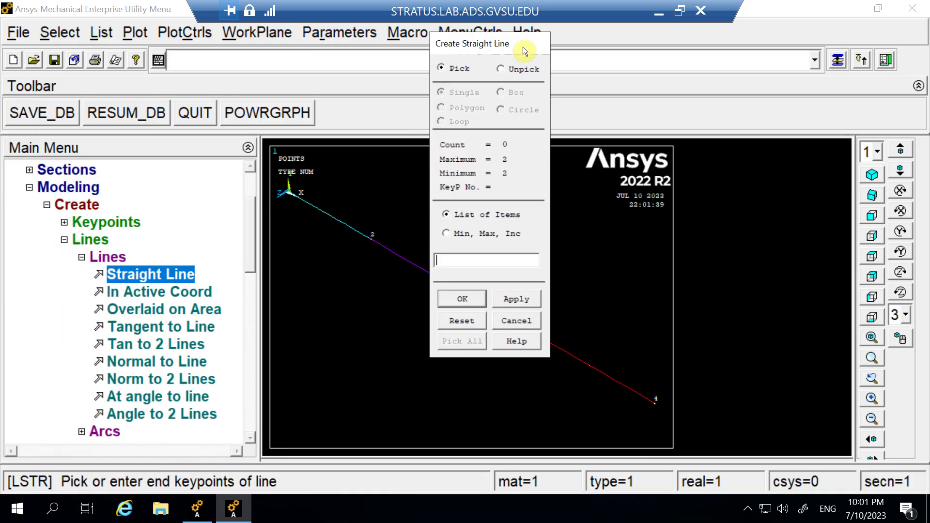
left_click(471, 307)
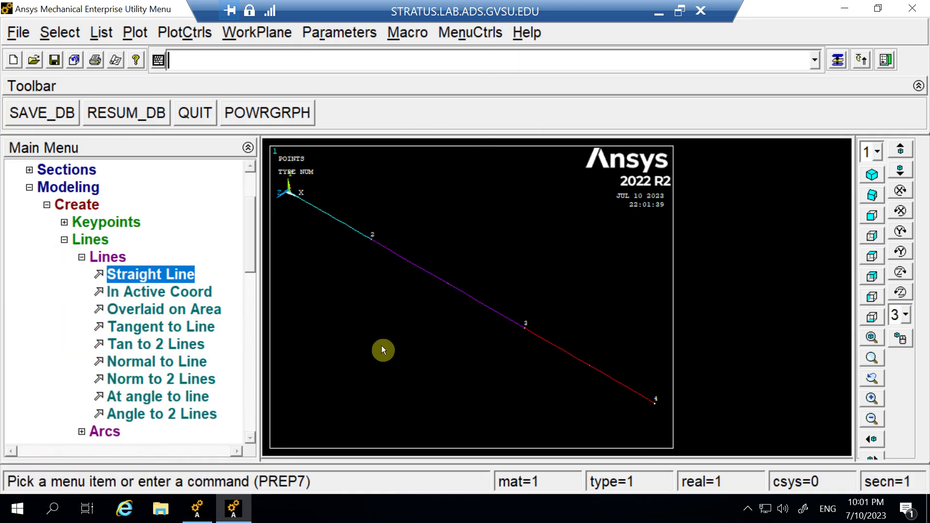
Accept BEAM188, material 1, real constant set 1 and section 1 as default meshing attributes and assign them to all lines.
left_click(82, 256)
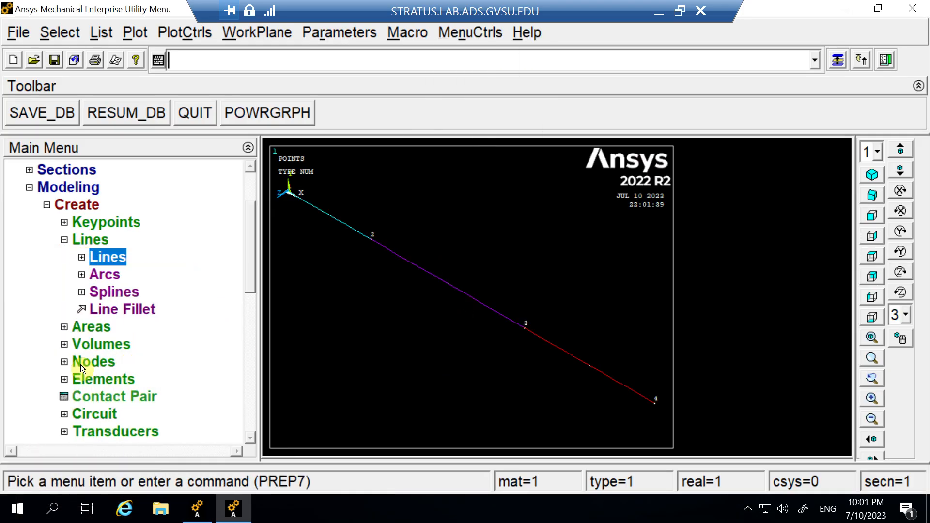
left_click(63, 240)
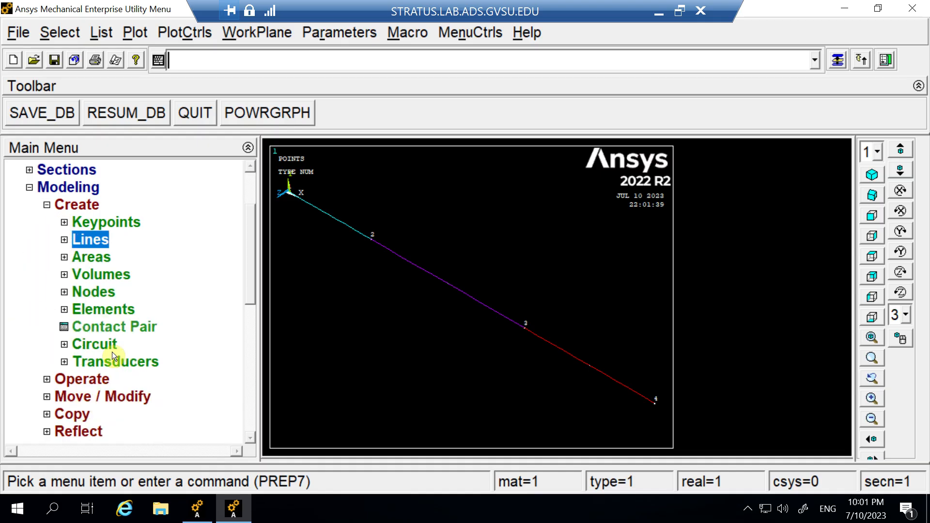
left_click(47, 205)
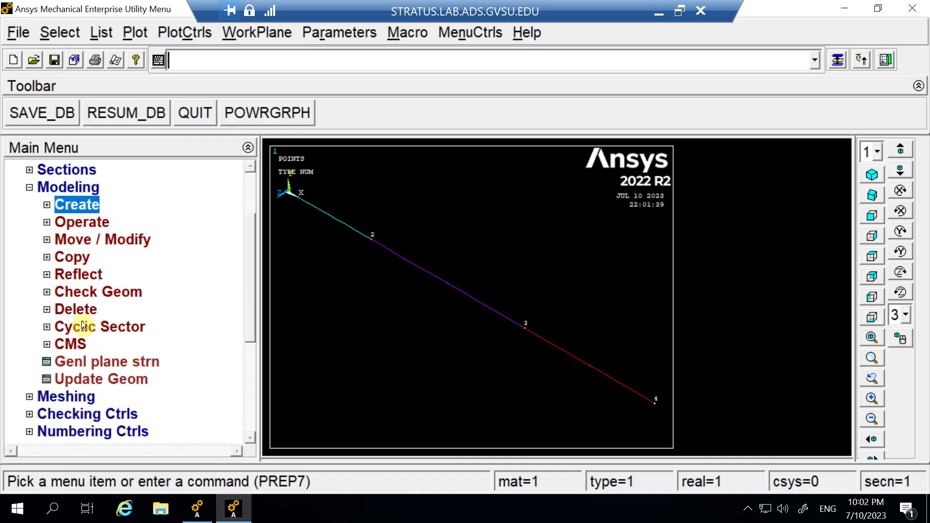
left_click_drag(250, 271, 242, 351)
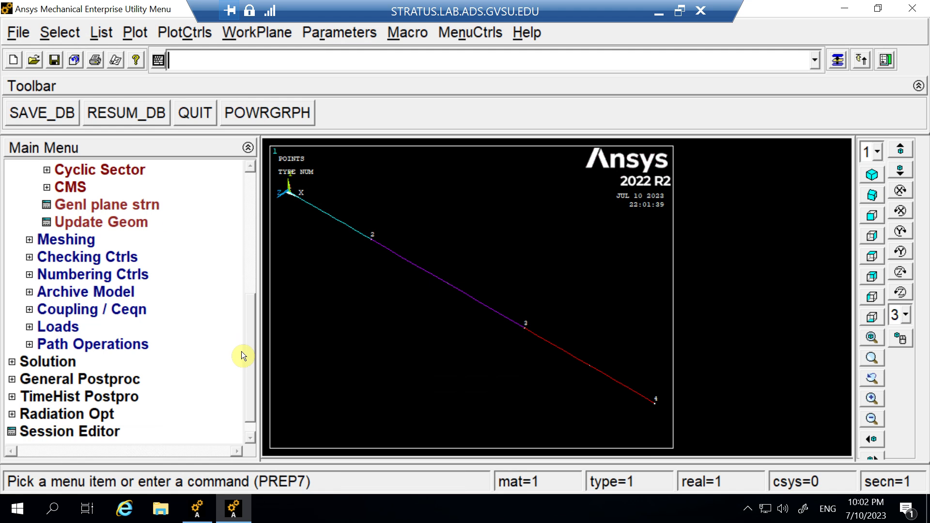
left_click(29, 238)
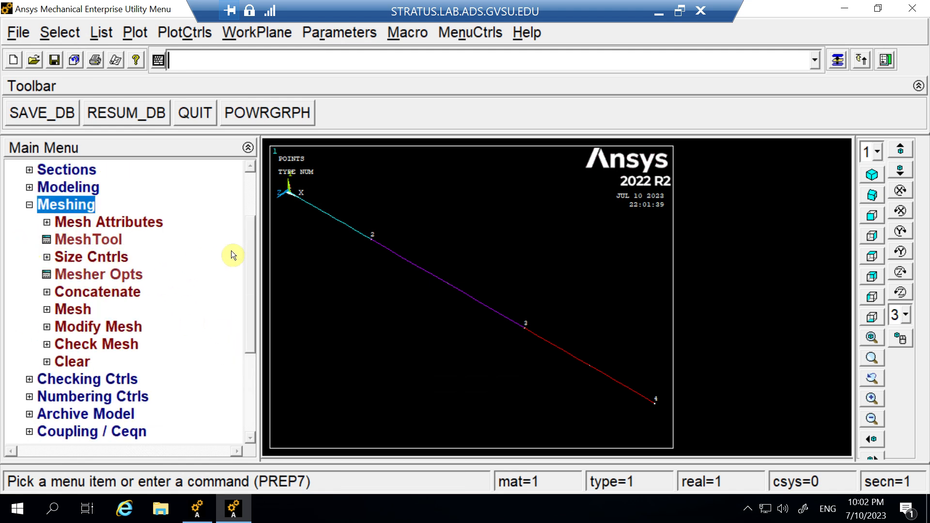
left_click(46, 223)
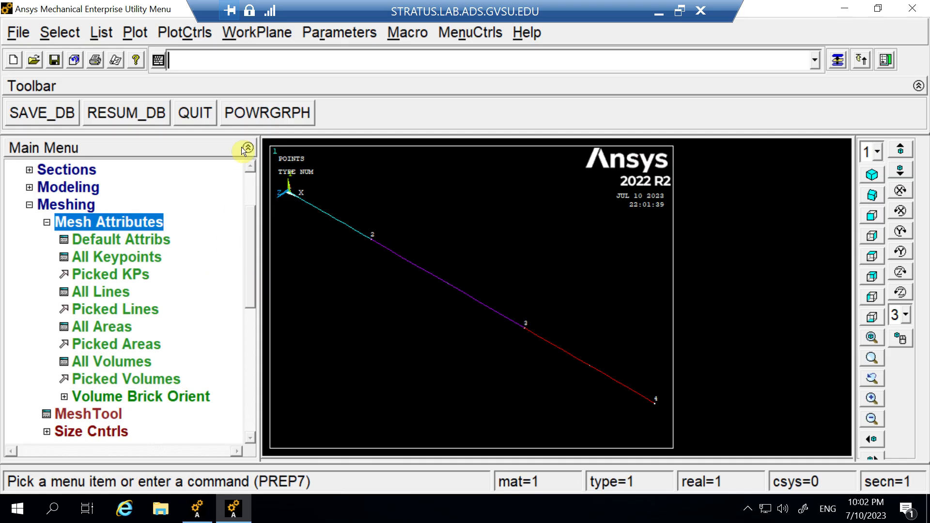
left_click(145, 243)
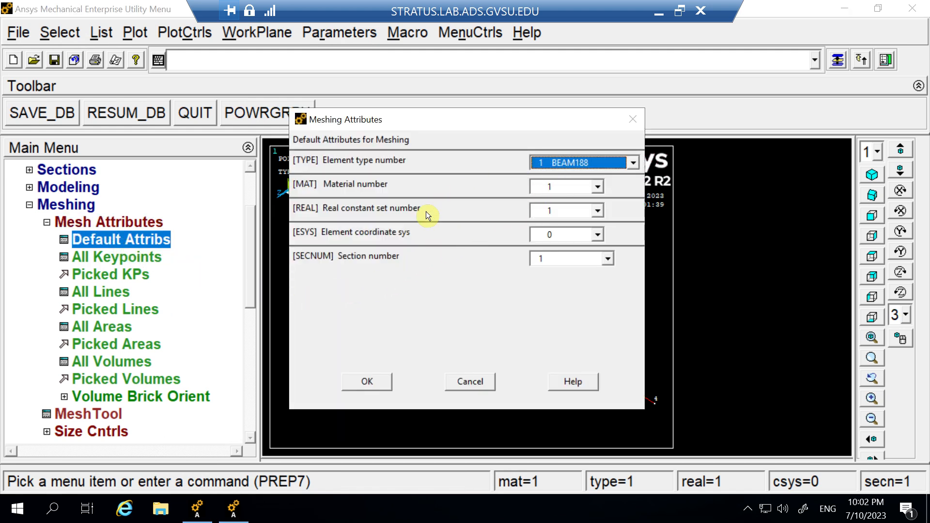
left_click(366, 384)
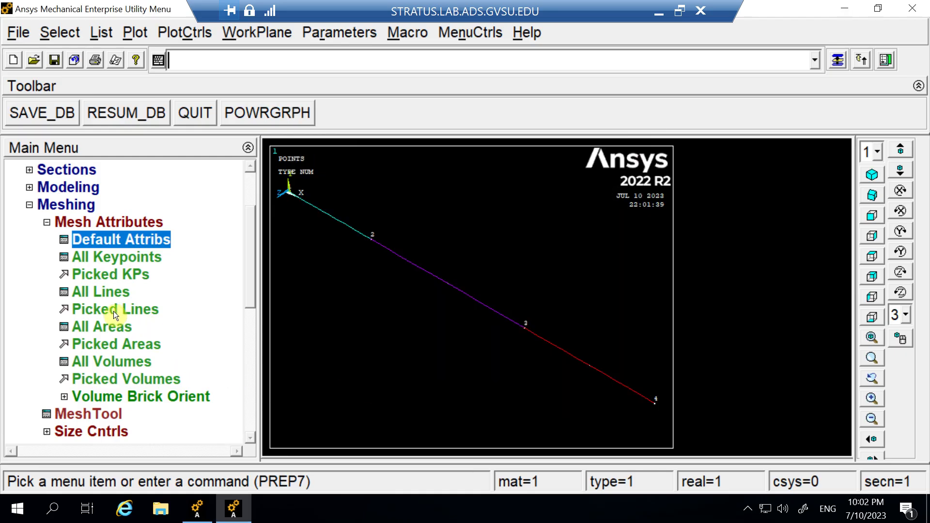
left_click(102, 292)
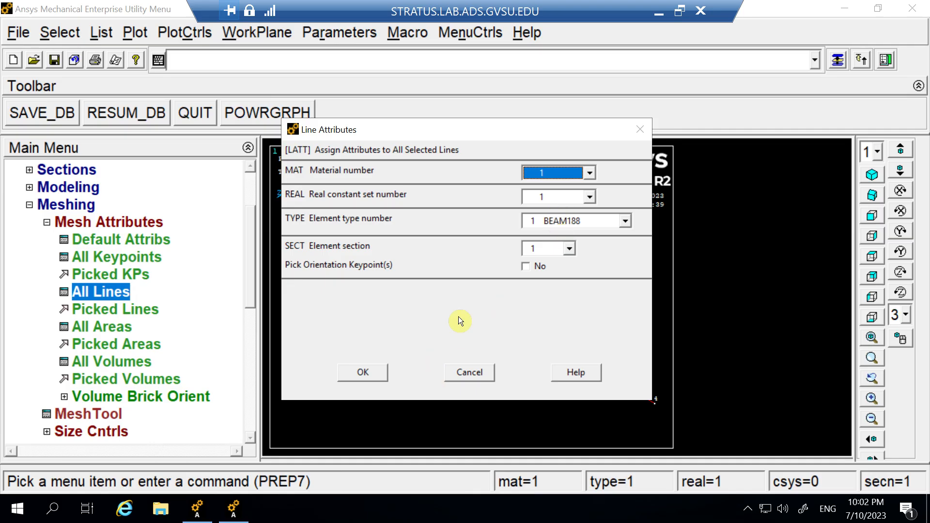
left_click(377, 378)
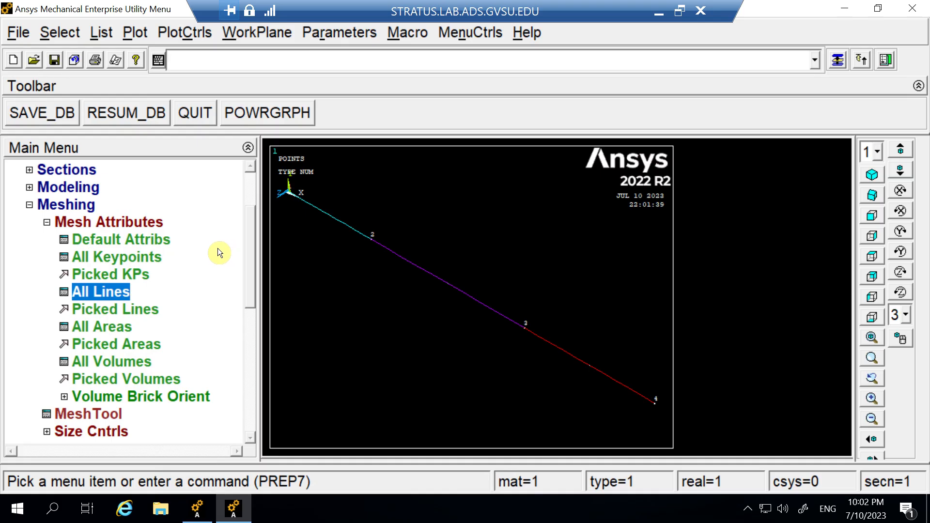
Assign element type 2 MASS21 with material 1 and real constant set 1 to keypoint 2.
left_click_drag(249, 250, 248, 259)
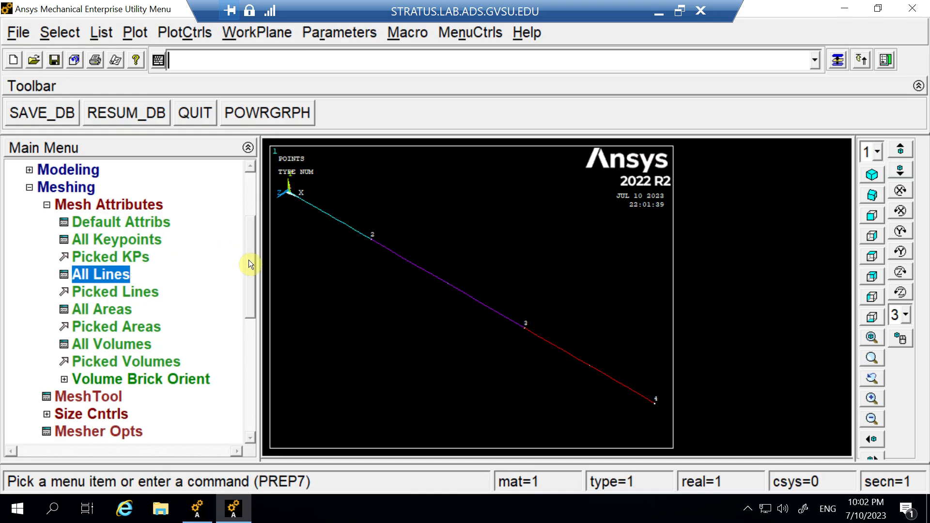
left_click(129, 257)
left_click(369, 241)
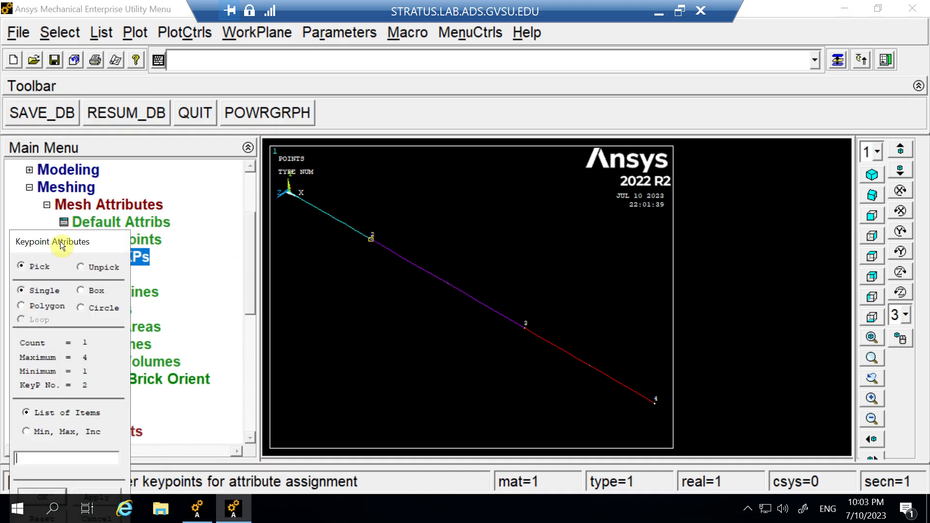
left_click_drag(57, 243, 230, 124)
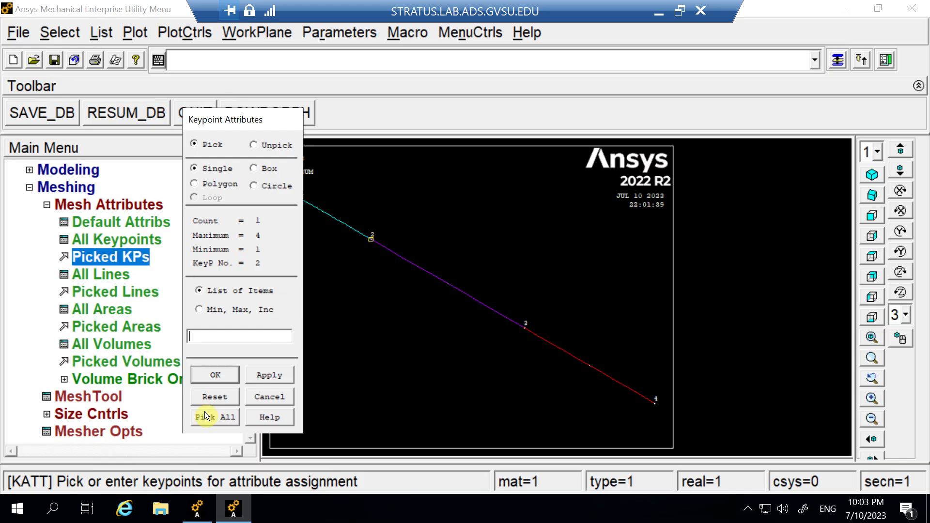
left_click(213, 376)
left_click_drag(511, 147, 629, 111)
left_click(732, 199)
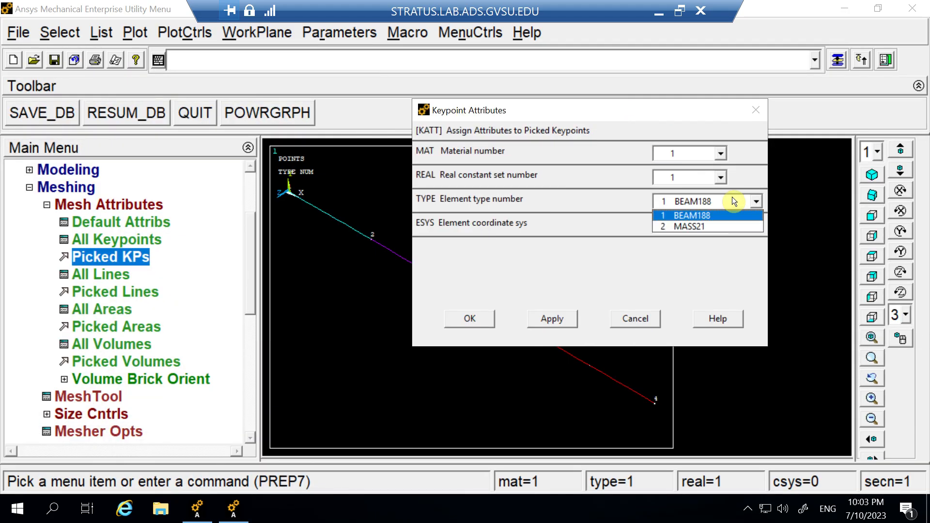
left_click(700, 226)
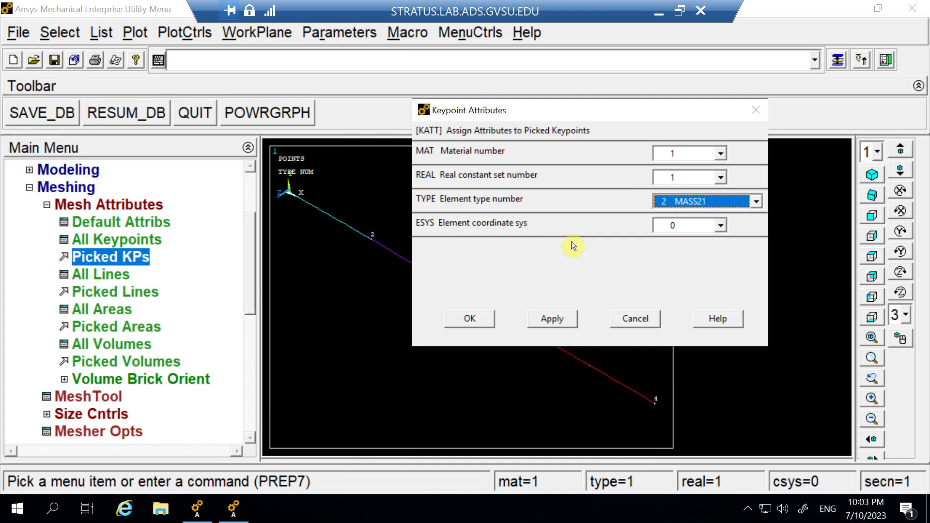
left_click_drag(601, 111, 629, 143)
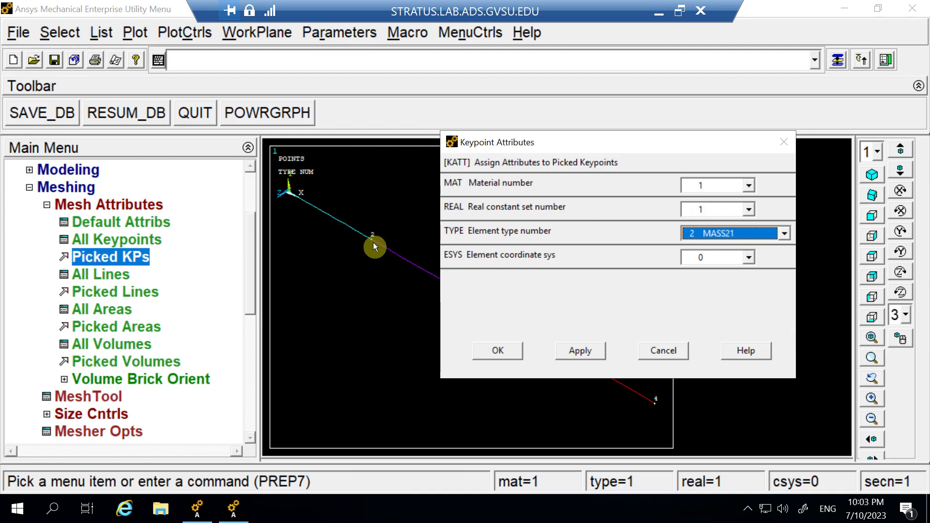
left_click(571, 350)
Assign real constant set 2 with element type MASS21 and material 1 to keypoint 3, and finish the keypoint attributes.
left_click(525, 328)
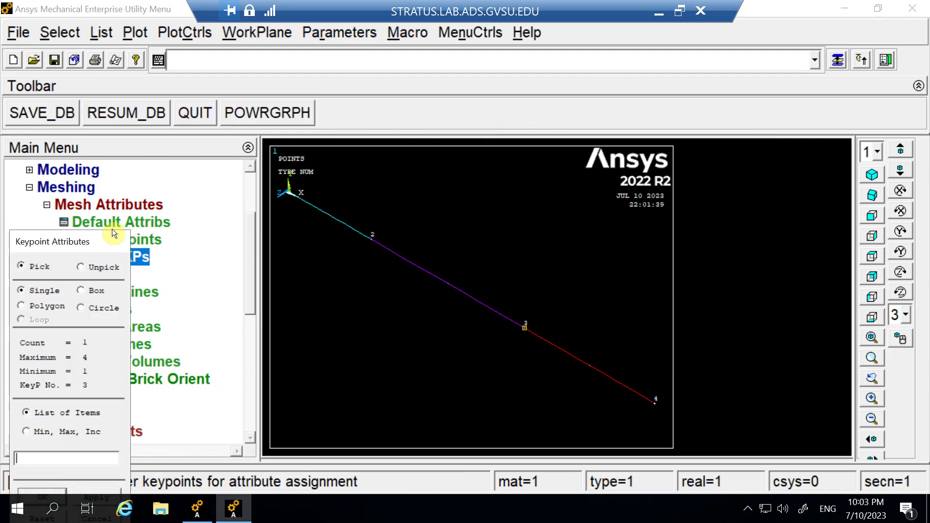
left_click_drag(85, 243, 382, 140)
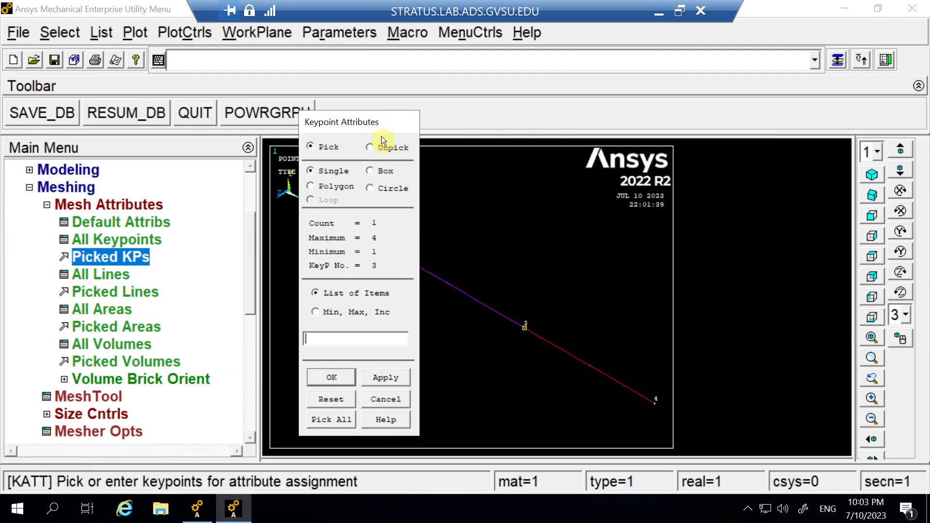
left_click(329, 376)
left_click_drag(541, 158, 332, 50)
left_click(374, 105)
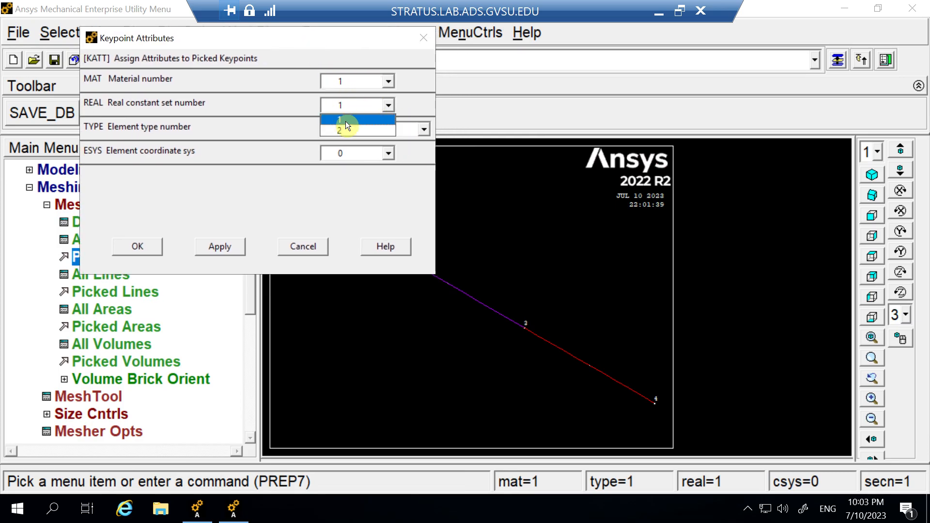
left_click(342, 129)
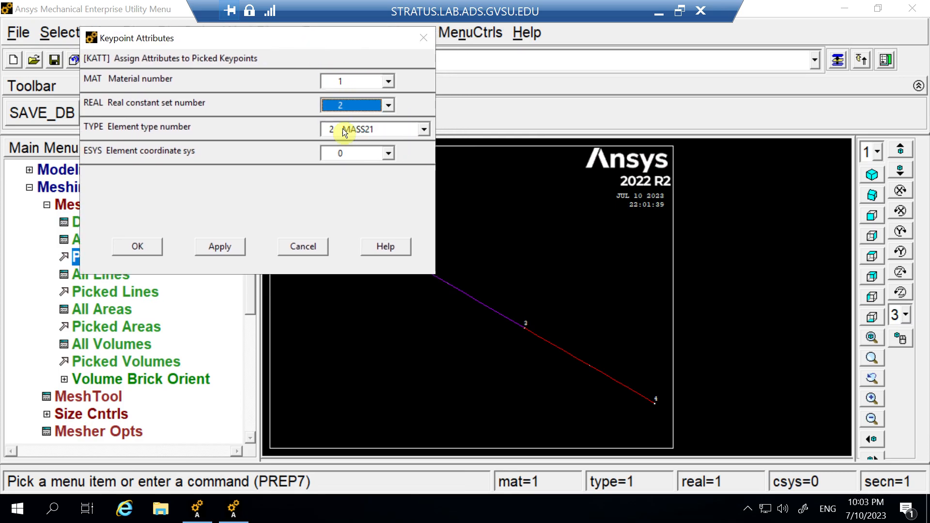
left_click(137, 253)
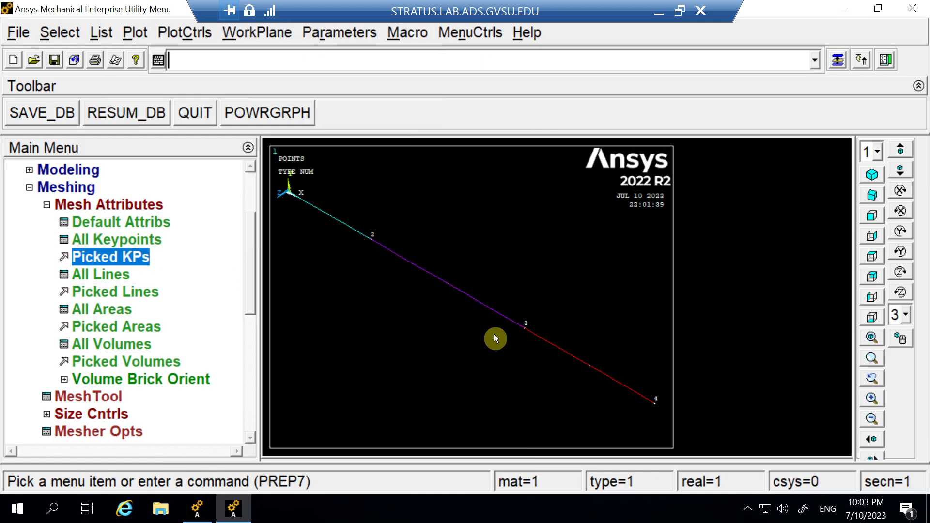
Set the manual mesh size on all lines to 1 element division.
scroll(253, 235, "up", 1)
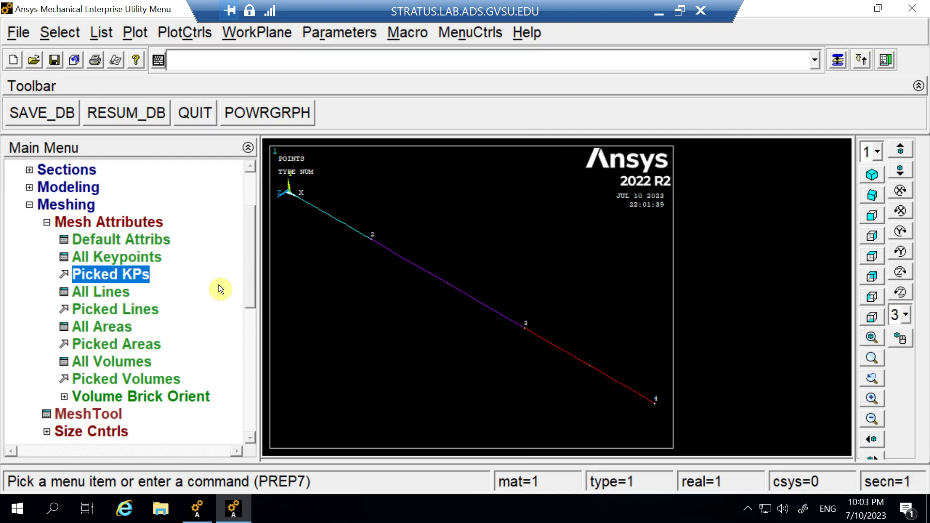
left_click(46, 222)
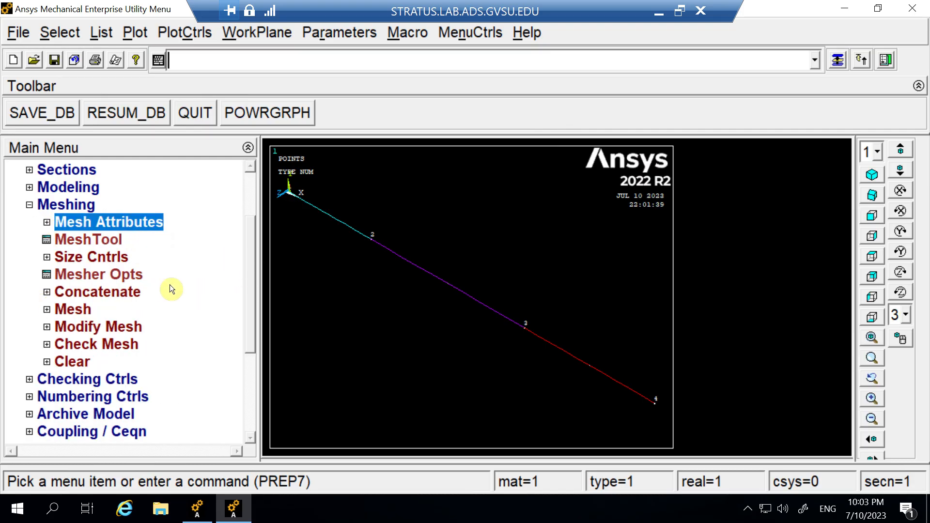
left_click(46, 257)
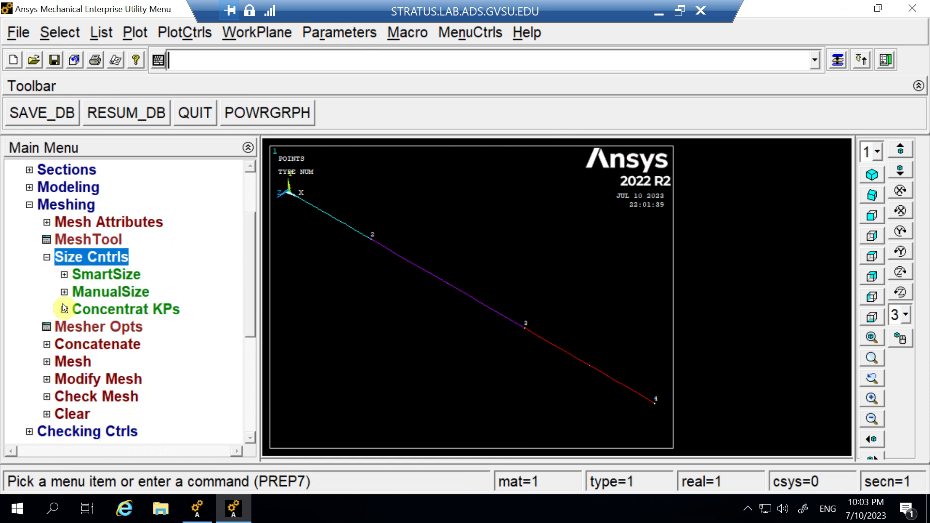
left_click(64, 292)
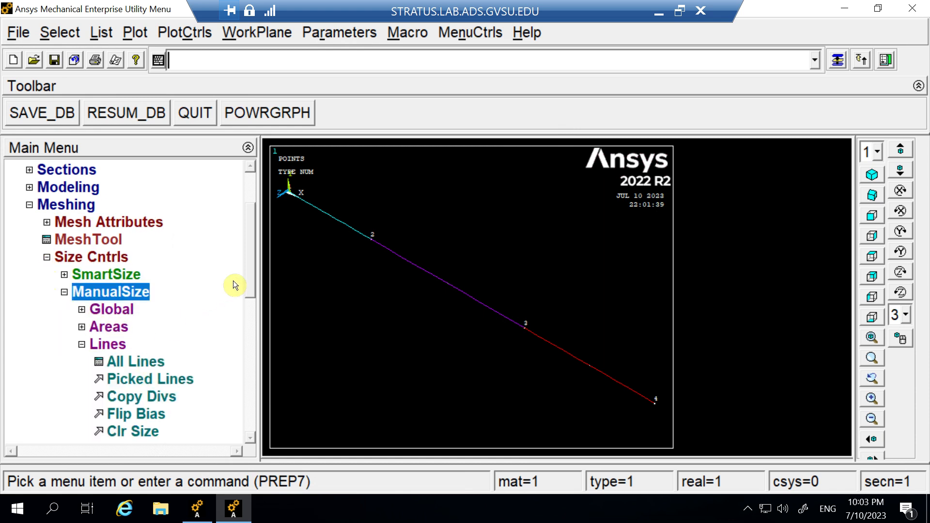
left_click_drag(251, 261, 254, 281)
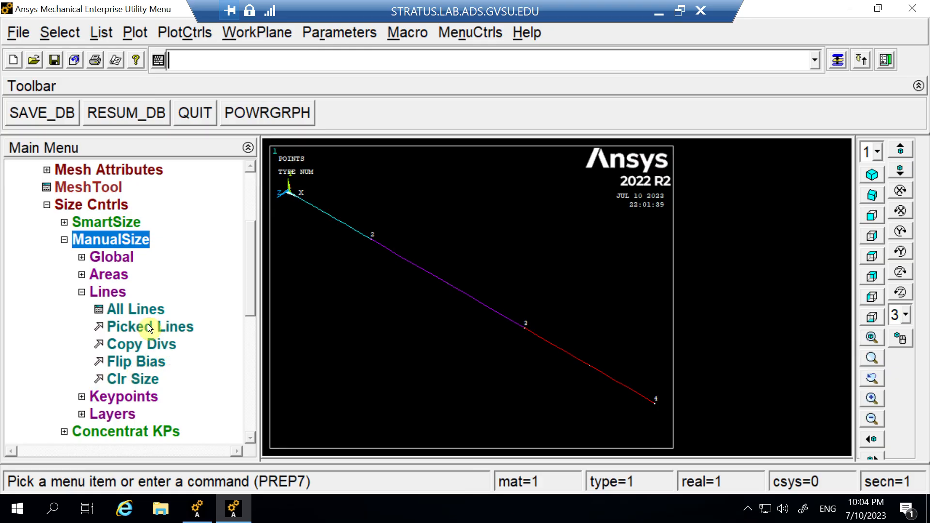
left_click(143, 311)
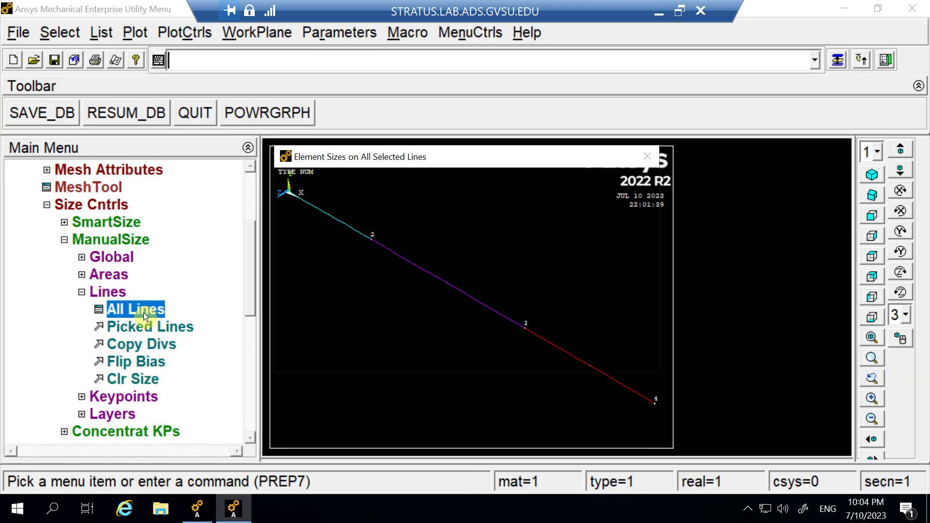
left_click_drag(478, 169, 652, 169)
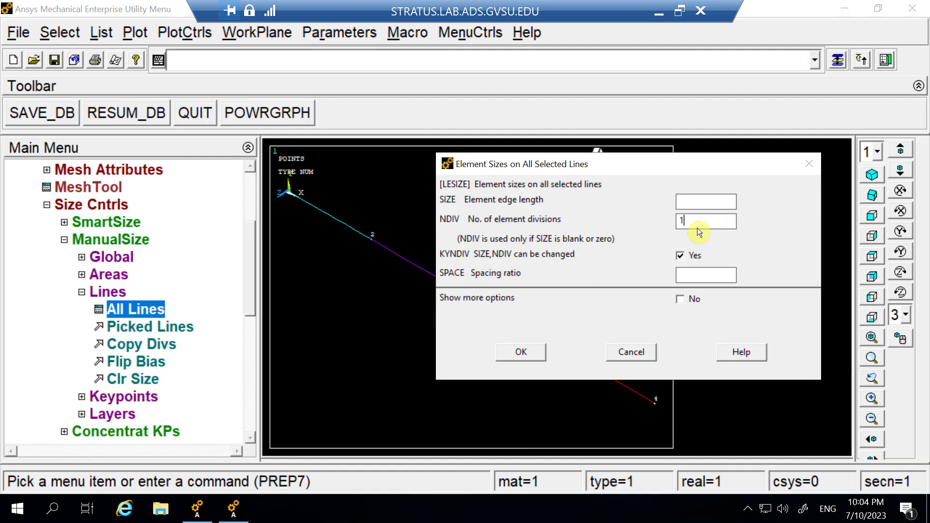
left_click(532, 353)
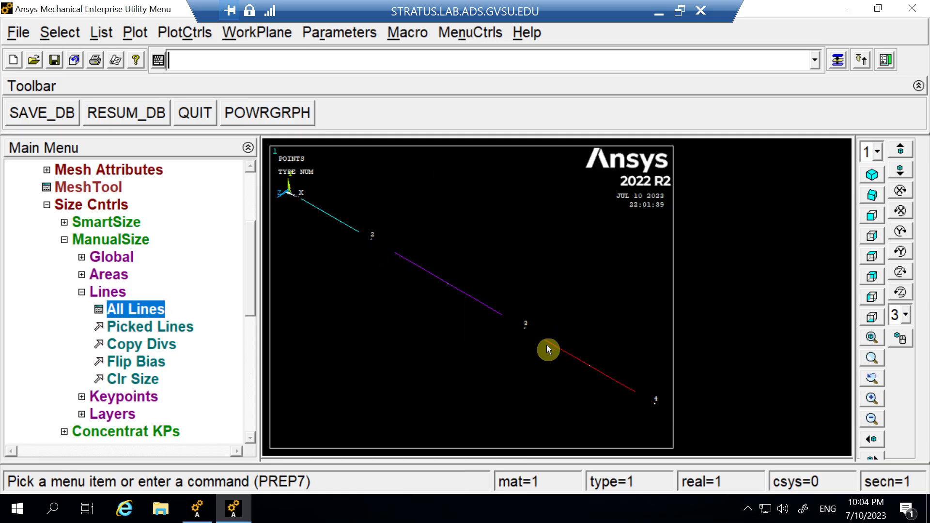
Mesh keypoints 2 and 3 with their assigned mass elements.
left_click(82, 291)
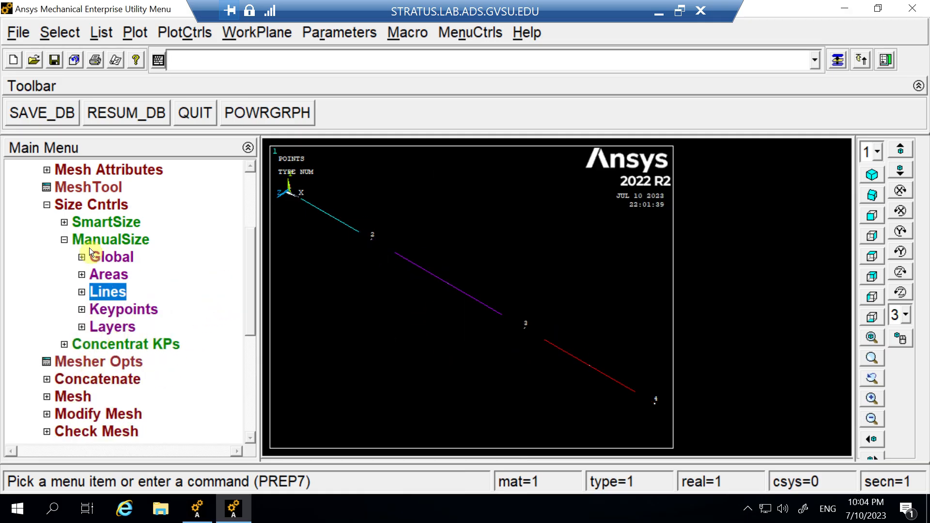
left_click(63, 241)
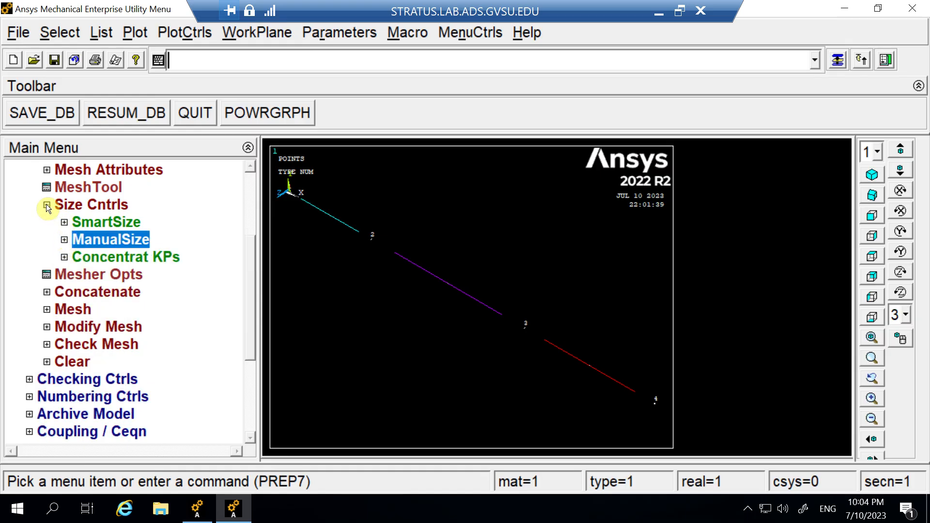
left_click(47, 204)
left_click(48, 257)
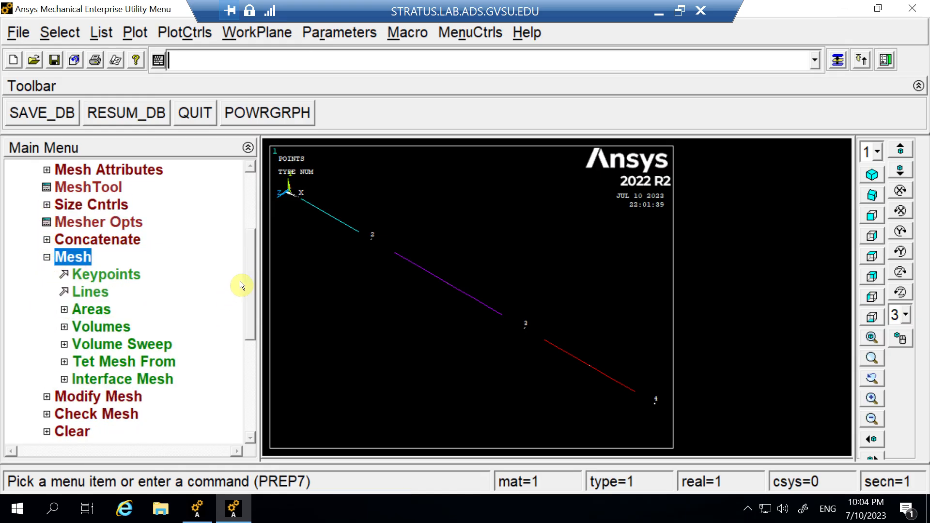
scroll(252, 283, "down", 2)
left_click(121, 240)
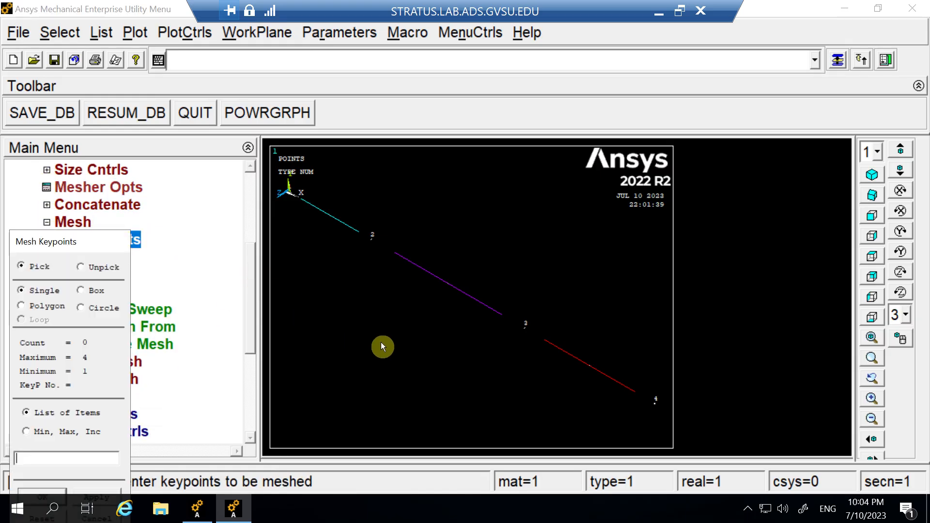
left_click(395, 257)
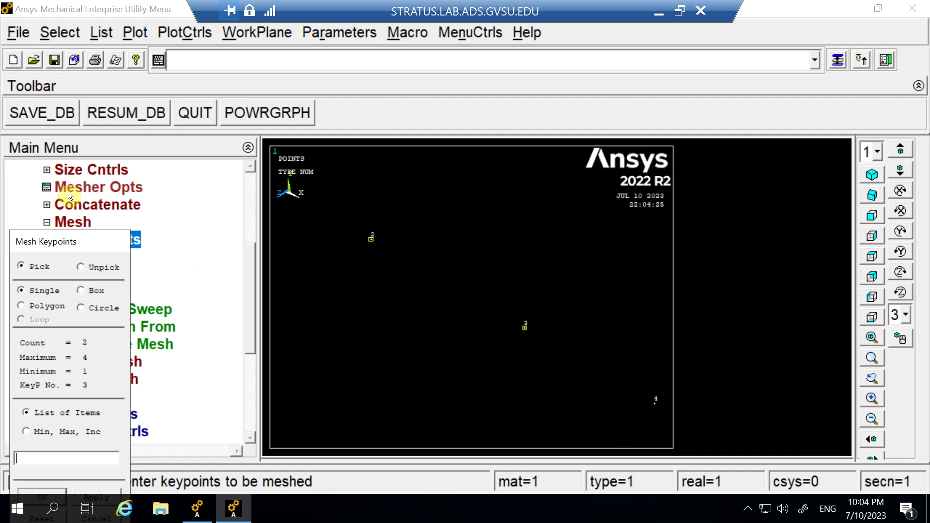
left_click_drag(60, 234, 555, 102)
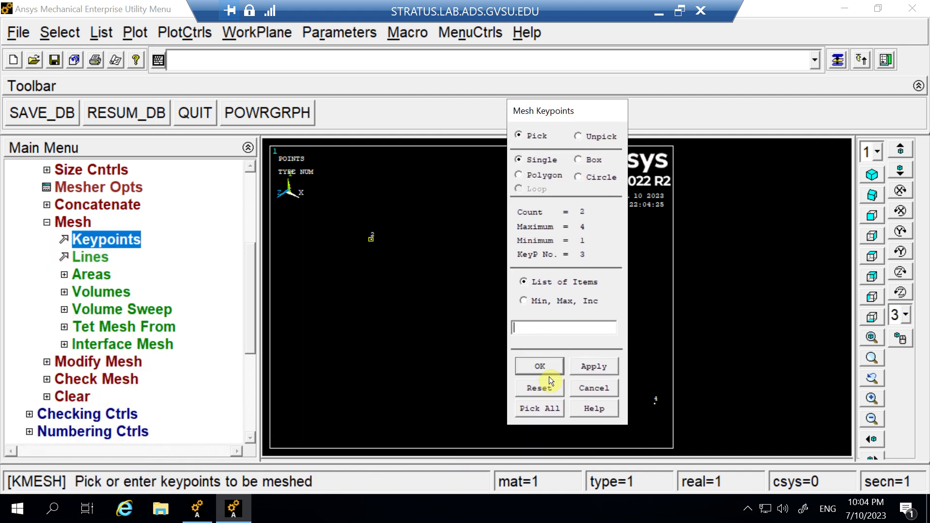
left_click(536, 369)
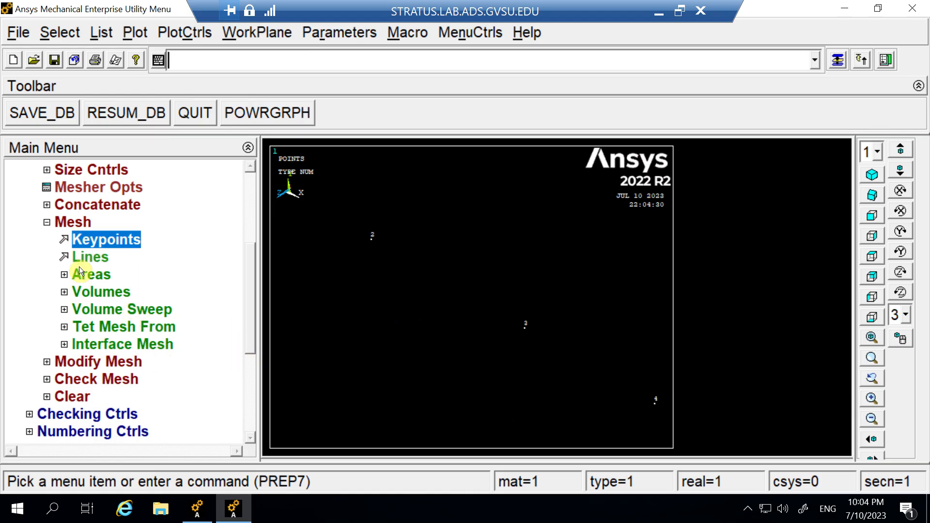
Mesh all lines of the shaft with their assigned beam elements.
left_click(87, 256)
left_click_drag(72, 245, 234, 206)
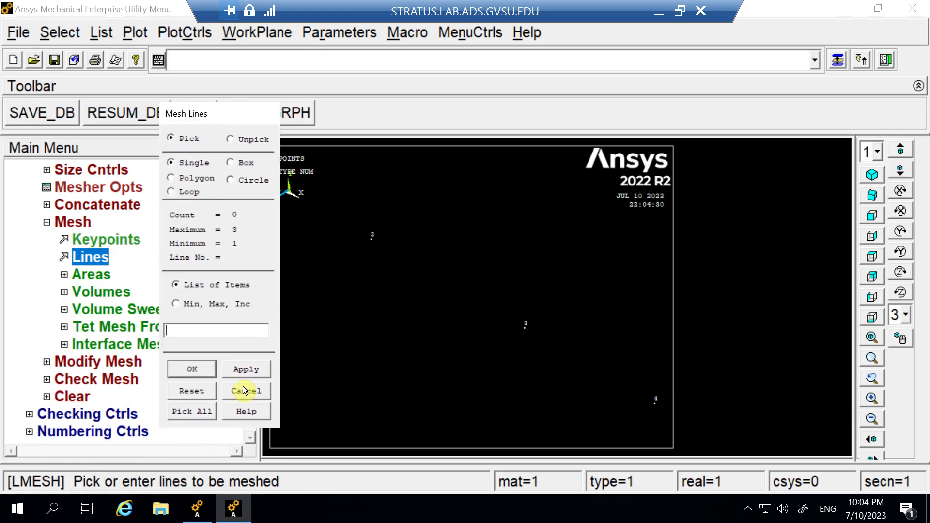
left_click(206, 412)
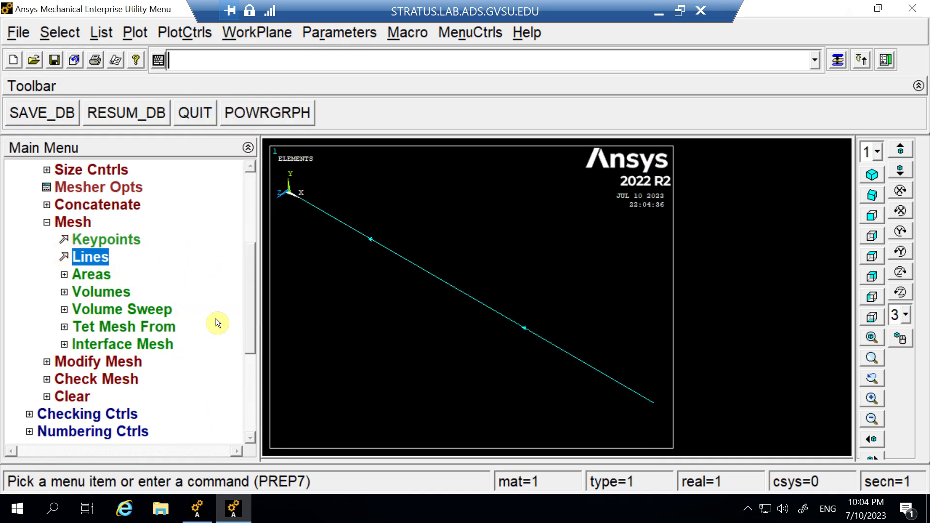
List all elements with their nodes, attributes and real constants to check the masses and beams, and close the listing.
left_click(94, 34)
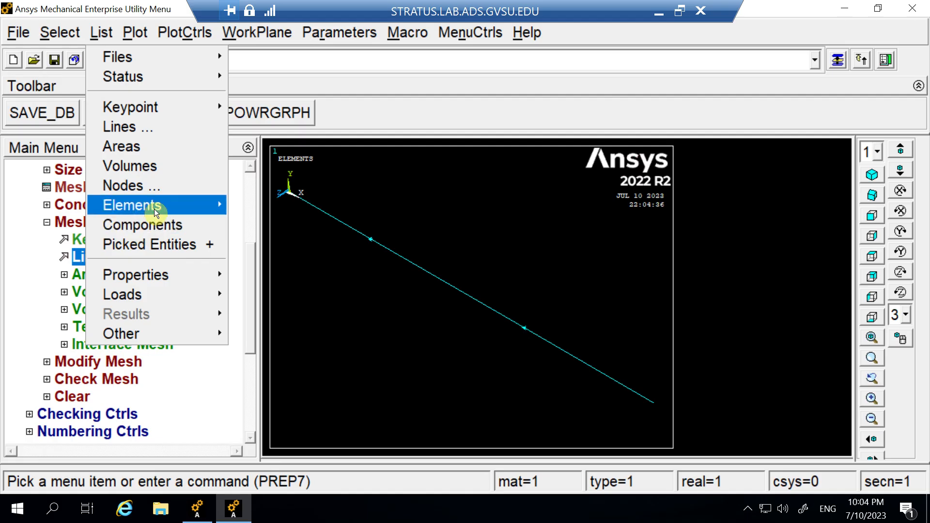
mouse_move(154, 208)
left_click(312, 222)
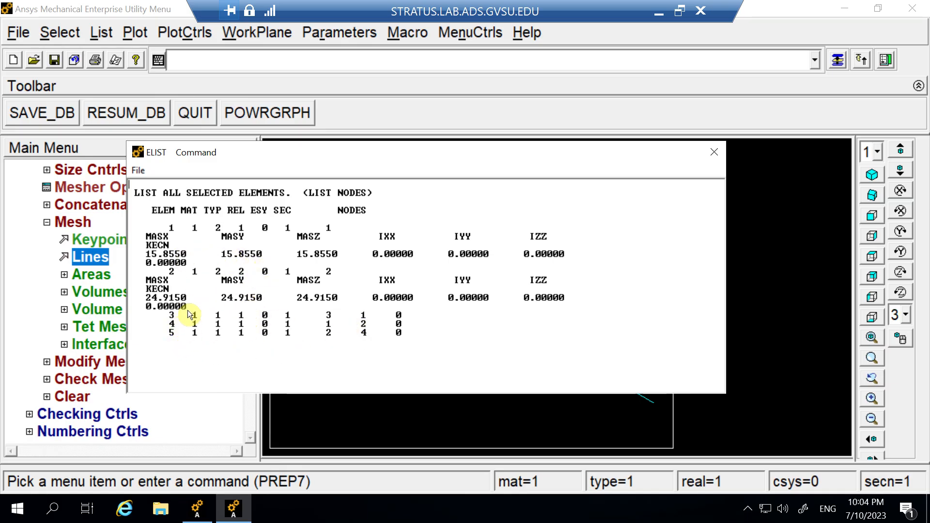
left_click(710, 153)
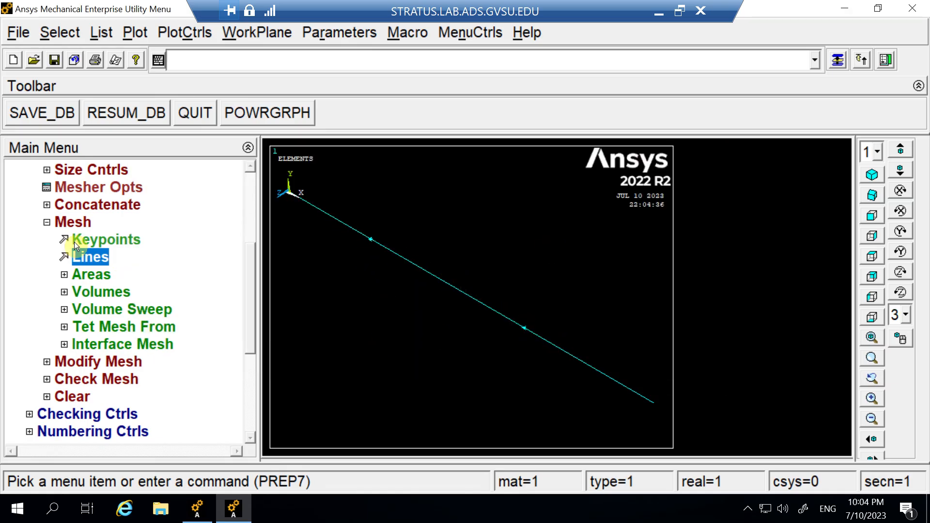
Constrain UX, UY, UZ and ROTX at keypoint 1 with a constant displacement value of 0.
left_click(47, 223)
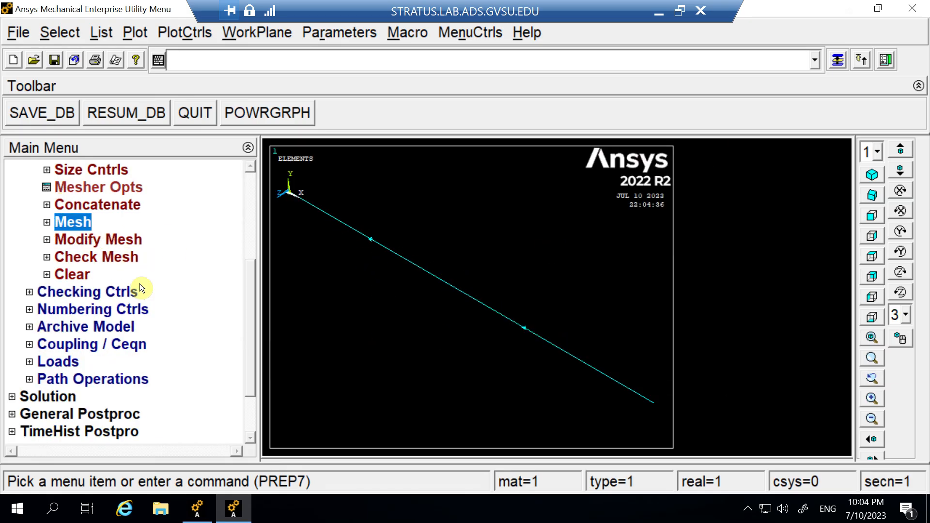
left_click_drag(253, 281, 258, 335)
left_click(38, 293)
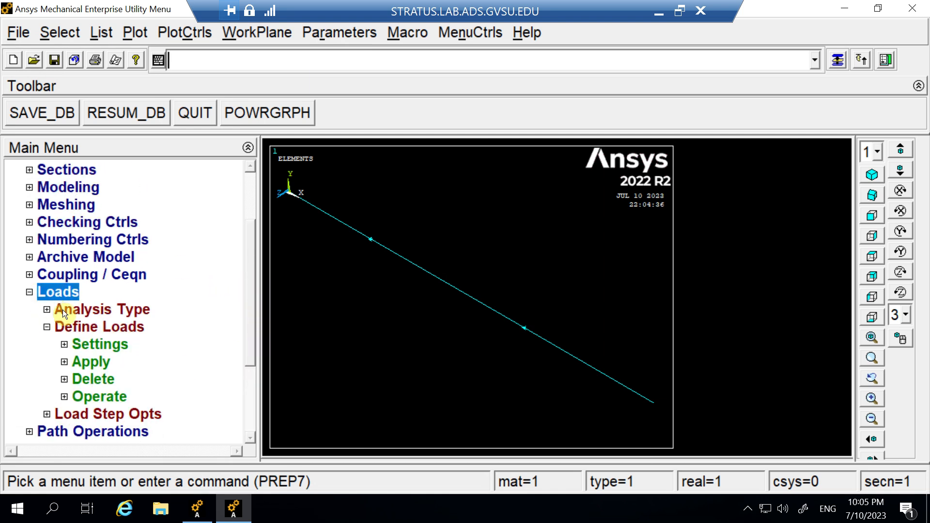
left_click_drag(251, 258, 259, 313)
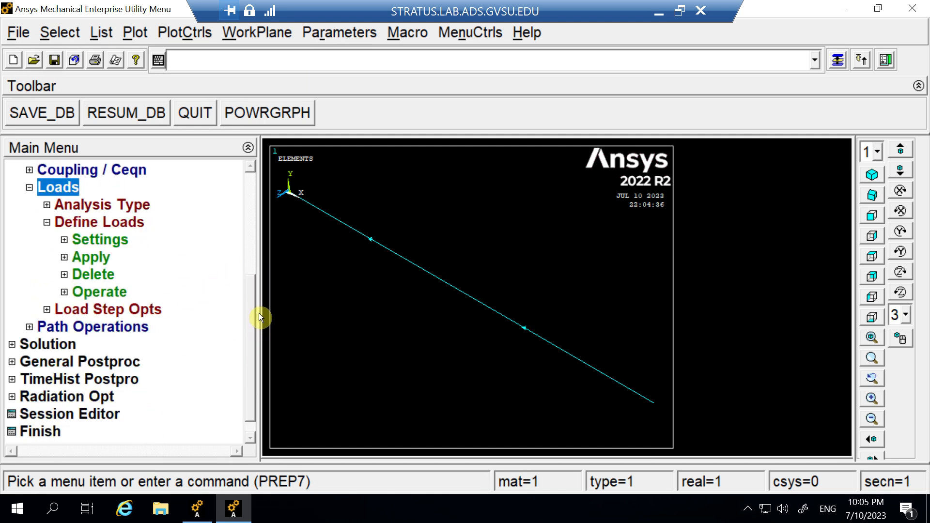
left_click(64, 239)
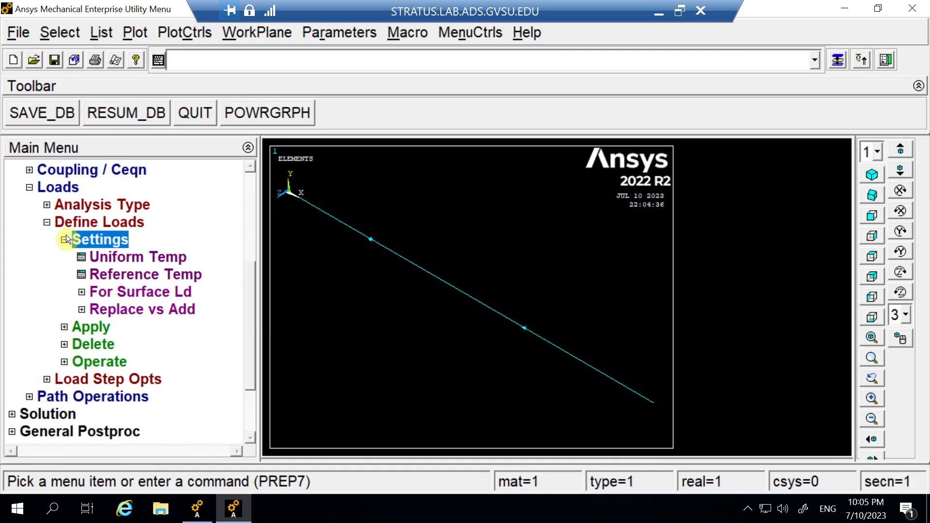
left_click(65, 240)
left_click(64, 256)
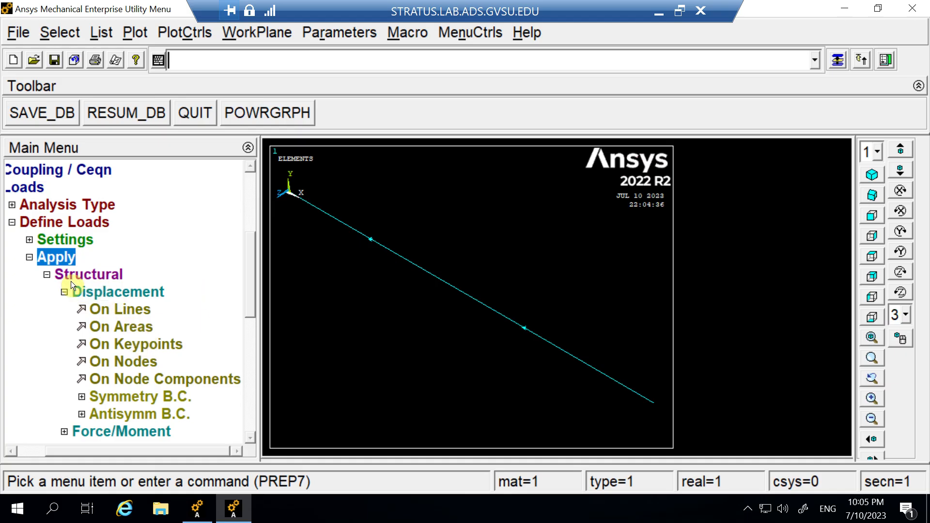
left_click(121, 345)
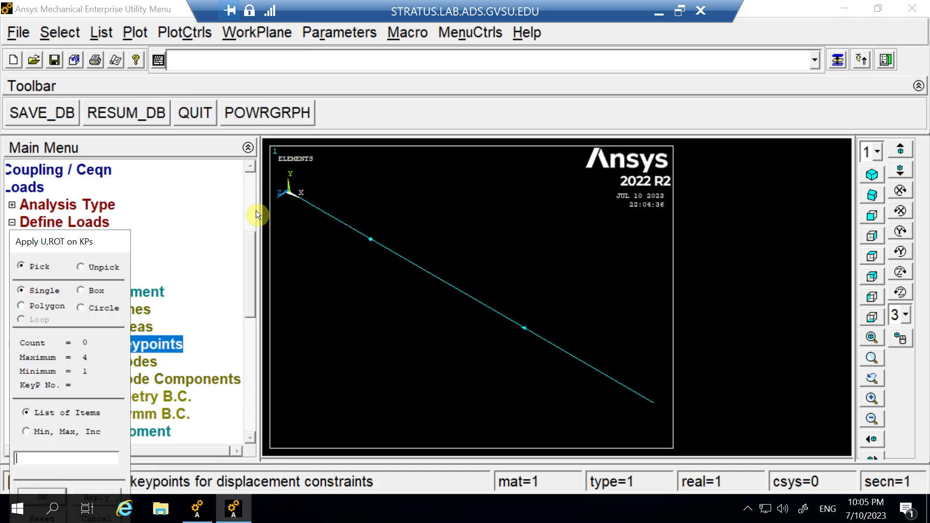
left_click(292, 191)
left_click_drag(98, 245, 154, 103)
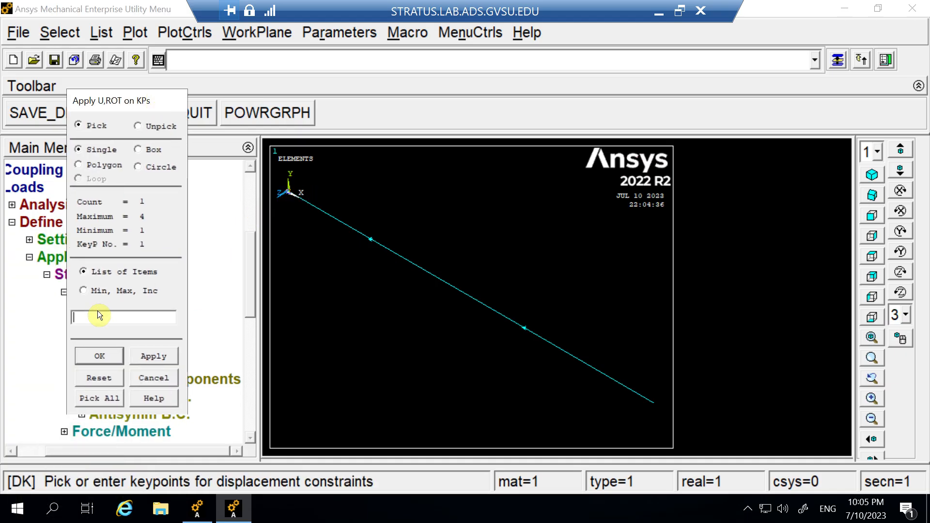
left_click(83, 359)
left_click_drag(477, 158, 589, 101)
left_click(644, 142)
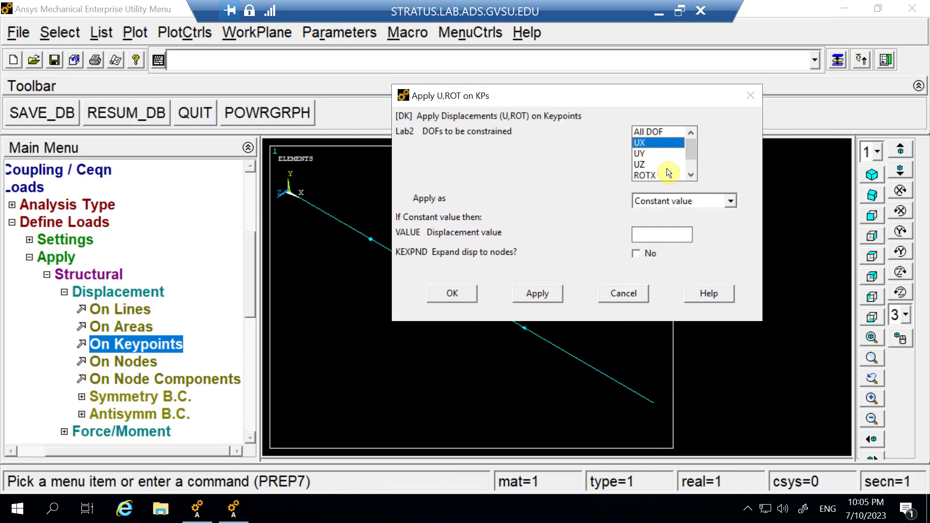
left_click(644, 154)
left_click(644, 164)
left_click(656, 236)
type("0")
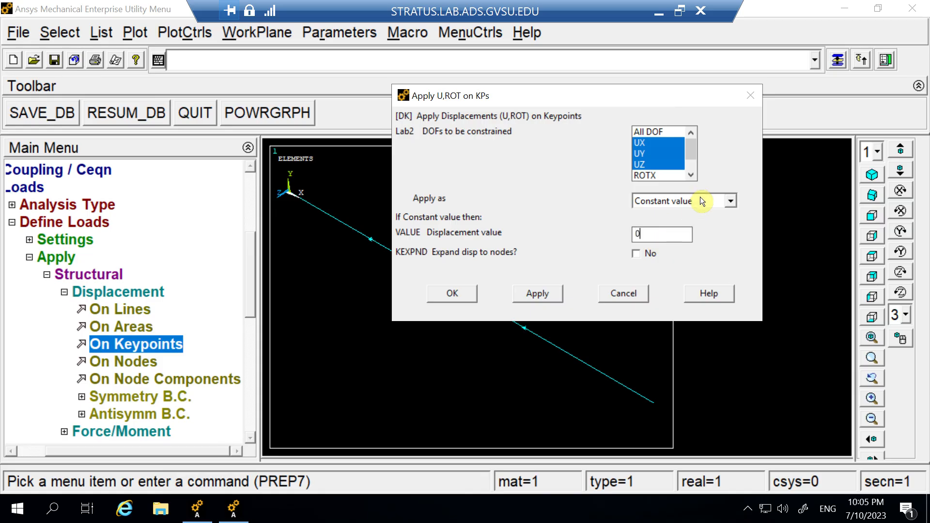
left_click(691, 175)
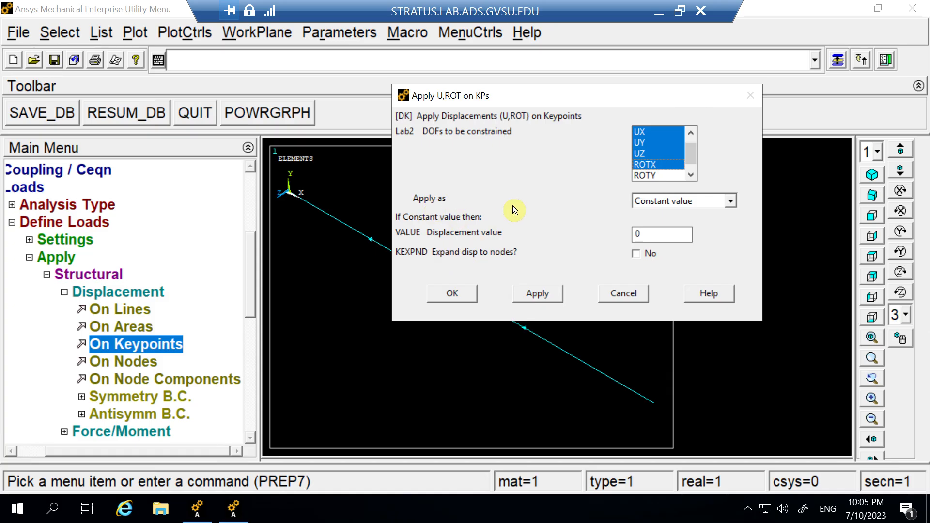
left_click(692, 175)
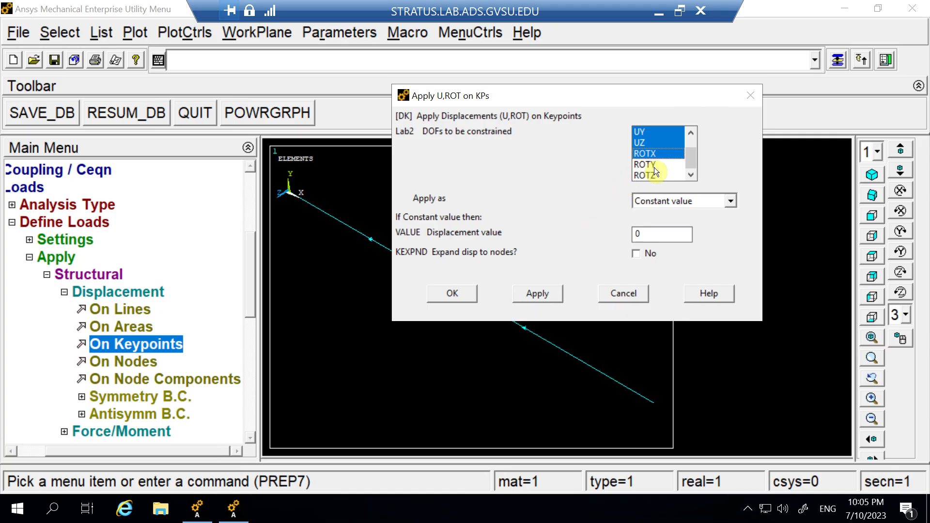
left_click(468, 297)
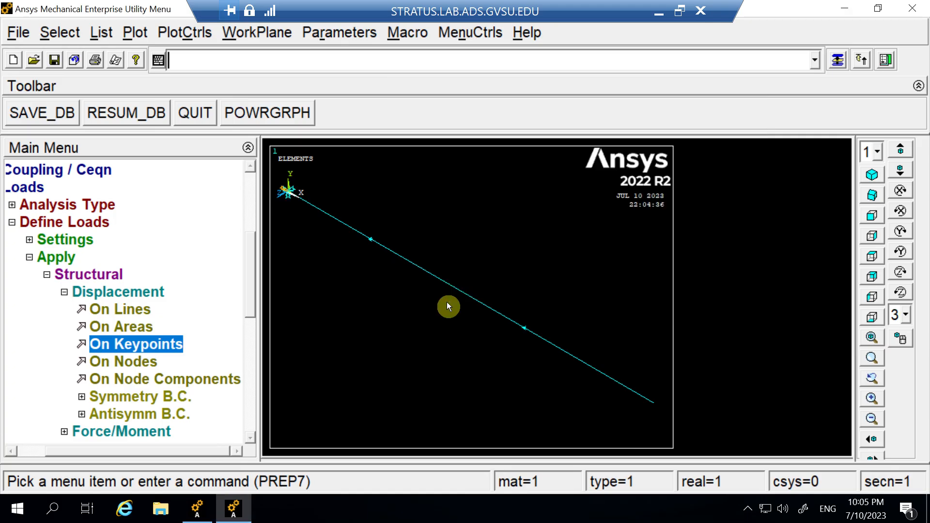
Constrain only UY and UZ at keypoint 4 with a constant displacement value of 0.
left_click(154, 346)
left_click(602, 405)
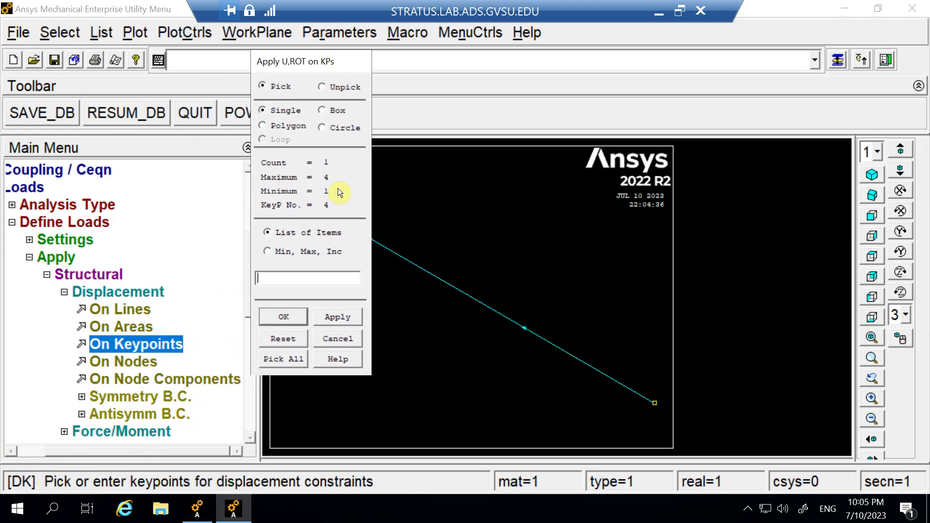
left_click(283, 317)
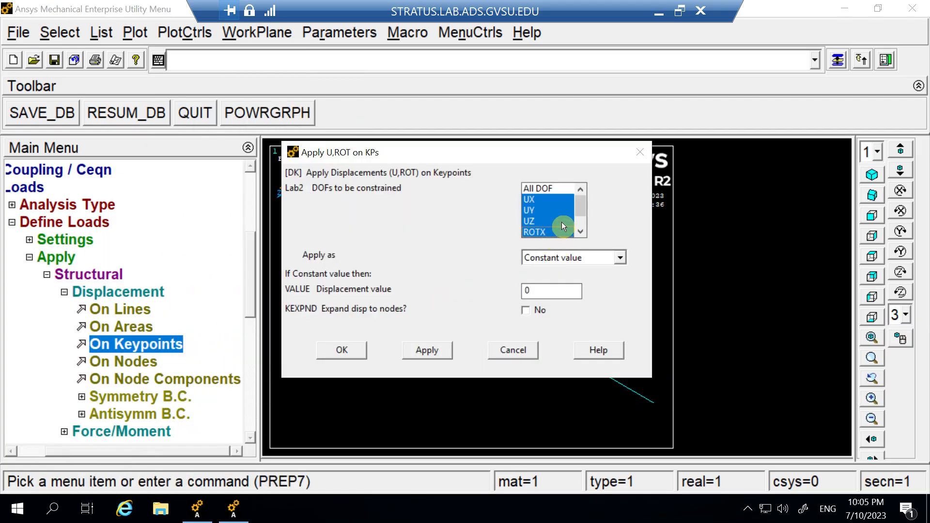
left_click_drag(501, 140, 387, 116)
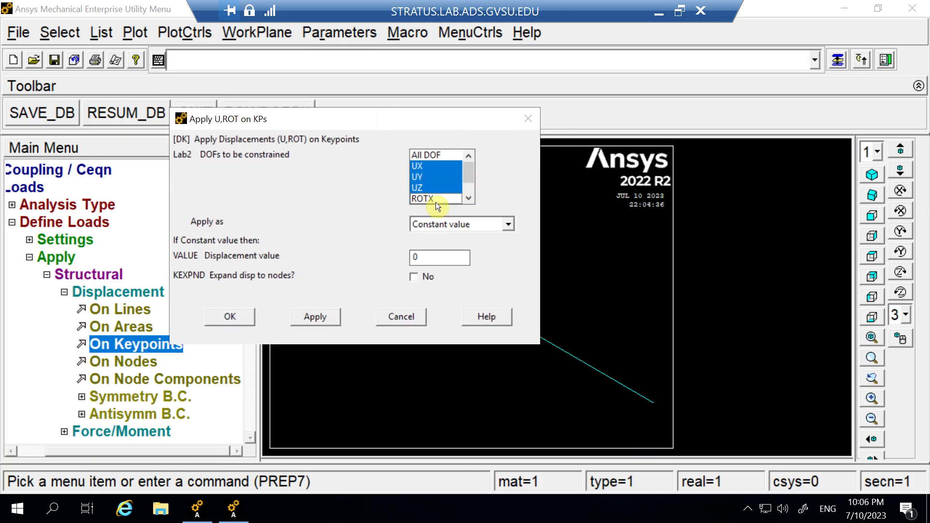
left_click(423, 167)
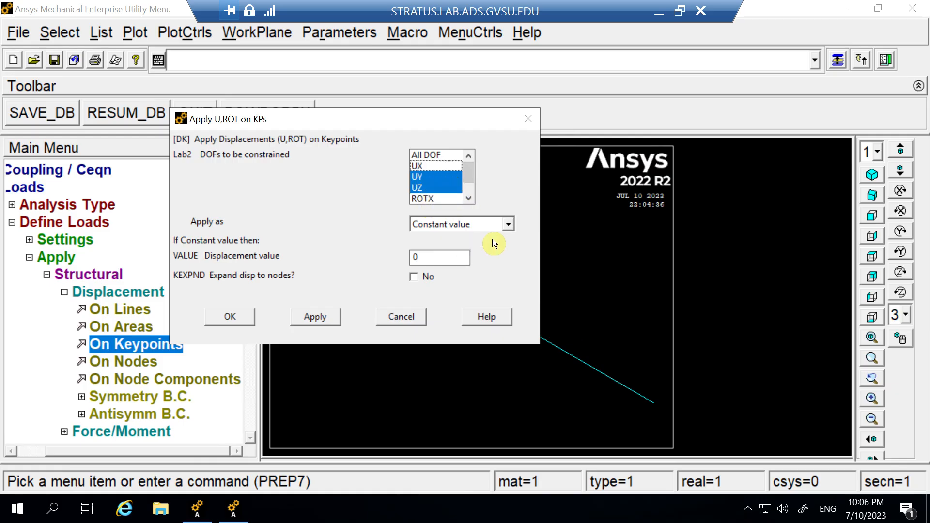
left_click(230, 317)
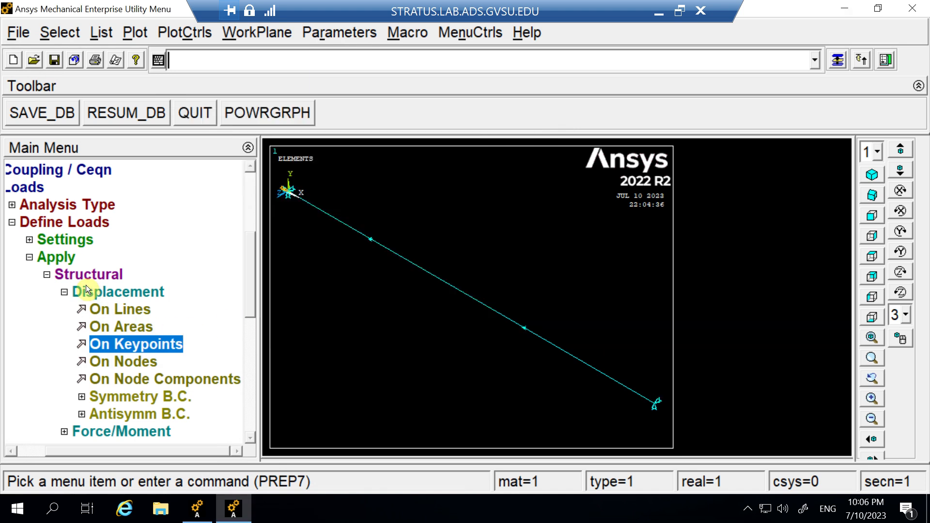
Finish defining loads and set the new analysis type to Modal in the solution processor.
left_click(29, 257)
left_click(26, 186)
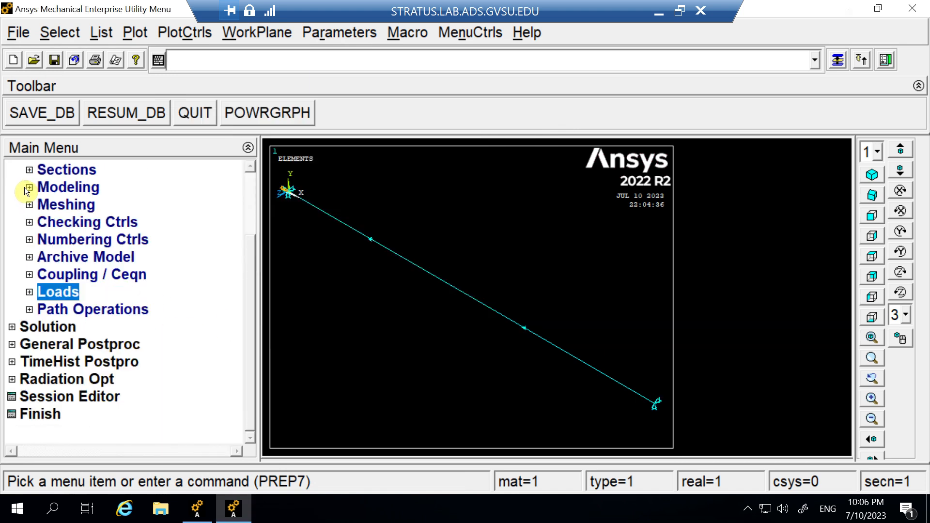
left_click_drag(249, 308, 299, 351)
left_click(12, 327)
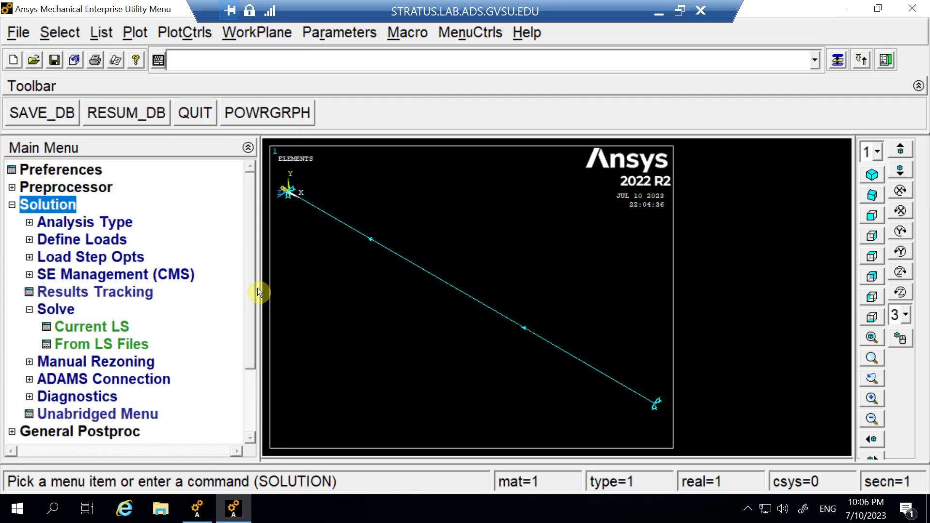
scroll(251, 298, "down", 1)
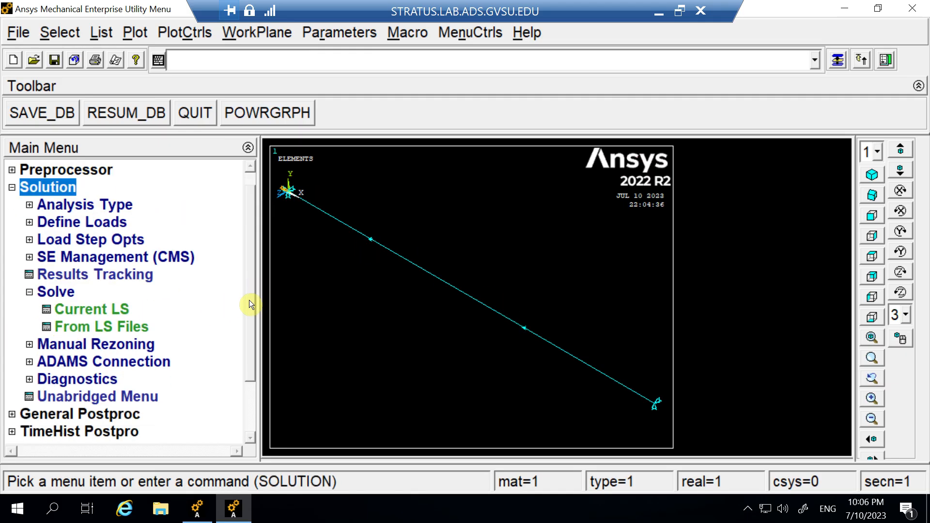
left_click(69, 208)
left_click(91, 224)
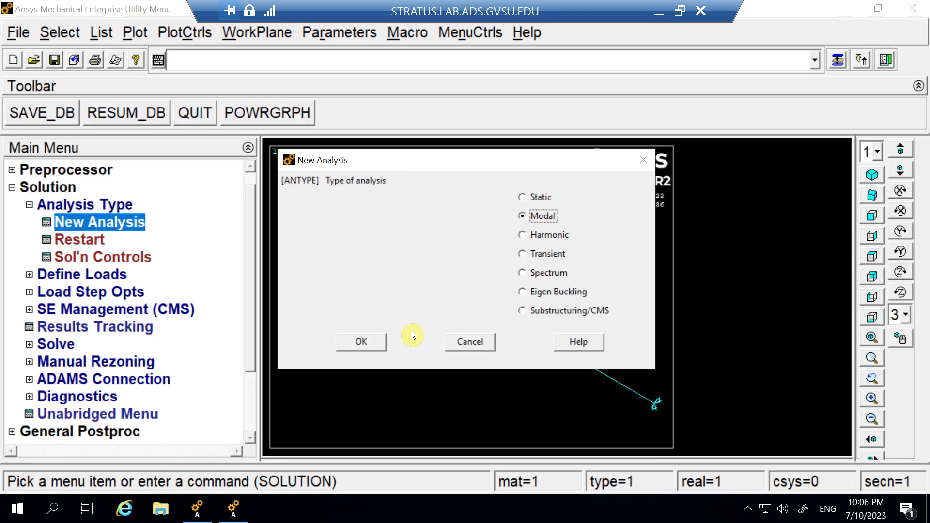
left_click(383, 342)
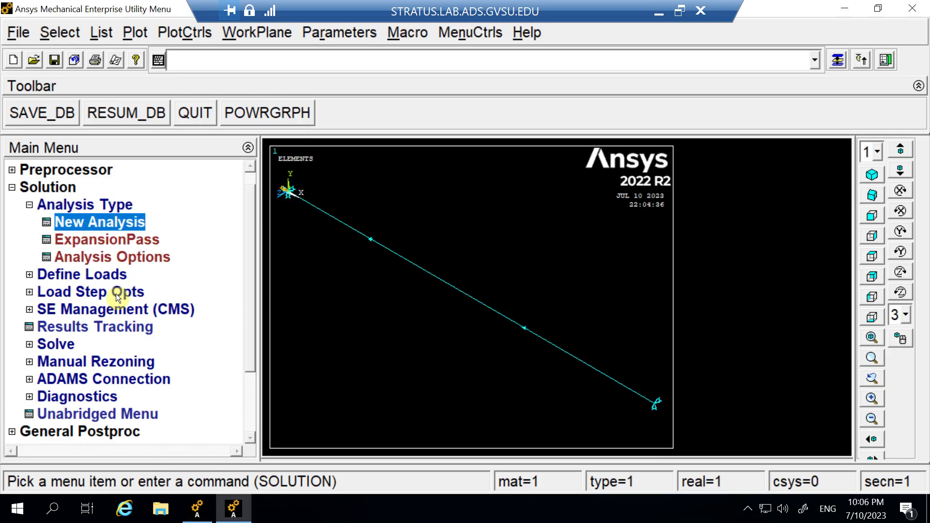
Set the modal analysis options to Block Lanczos with 10 modes to extract, 10 modes to expand and an end frequency of 1000.
left_click(101, 258)
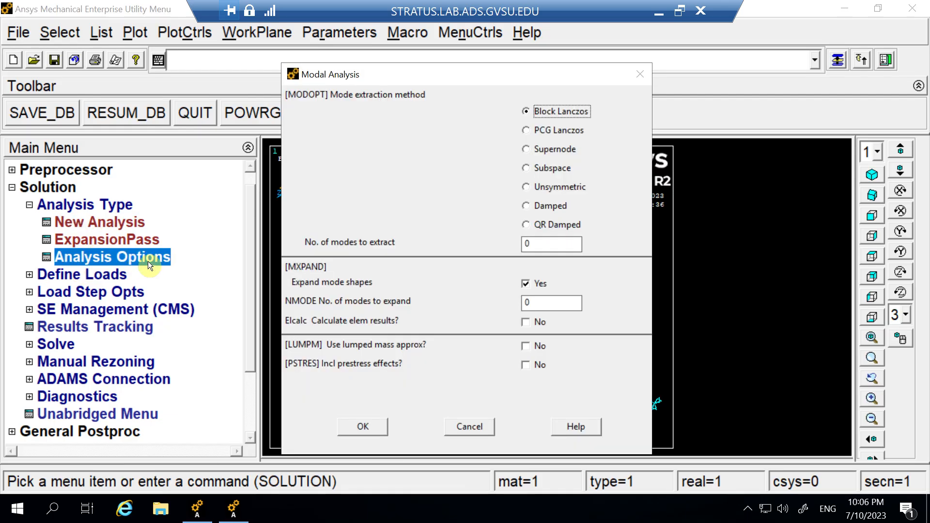
double_click(550, 249)
type("10")
double_click(575, 305)
type("10")
left_click(383, 429)
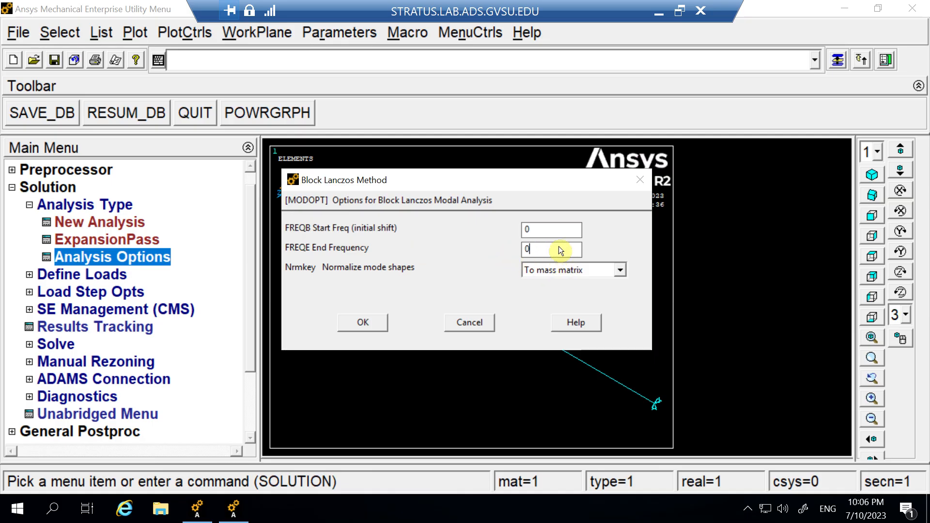
key("BackSpace")
type("1000")
left_click(358, 323)
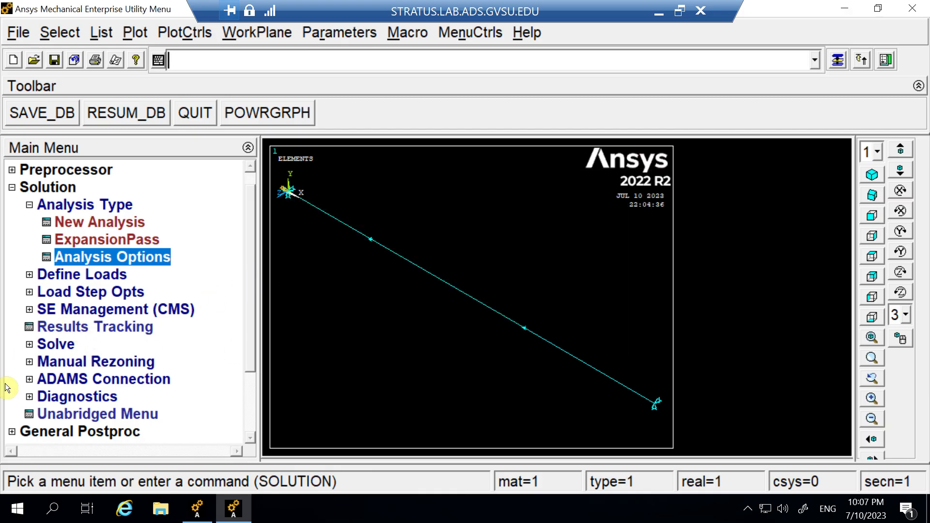
Solve the current load step, close the solution notices and open the general postprocessor.
left_click(29, 344)
left_click(95, 312)
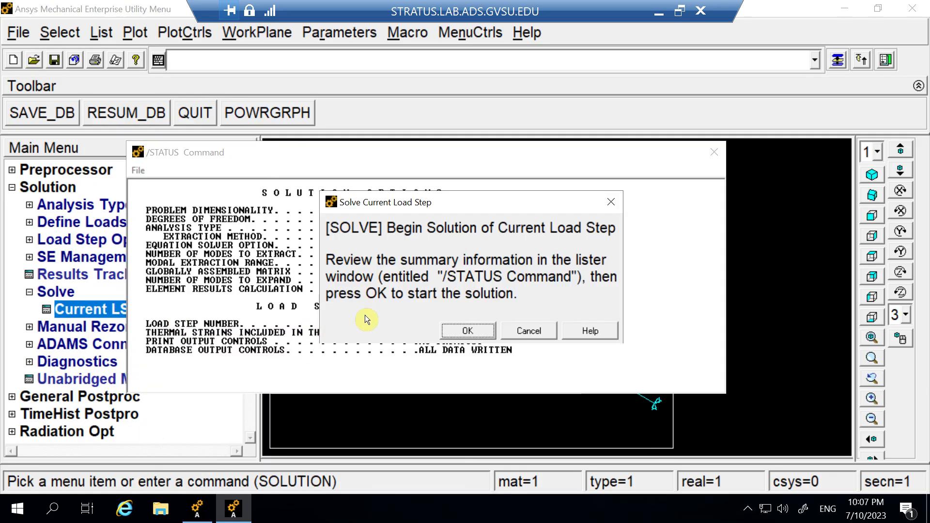
left_click(453, 333)
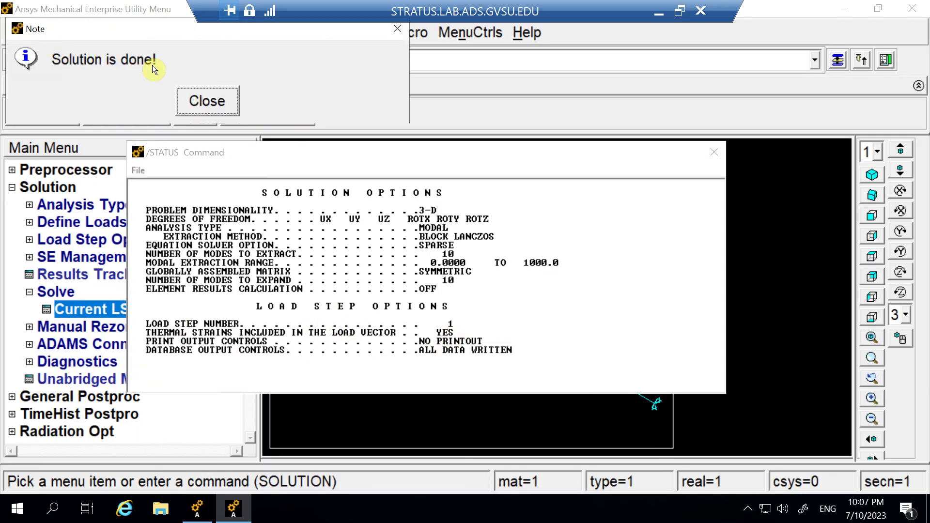
left_click(187, 97)
left_click(714, 152)
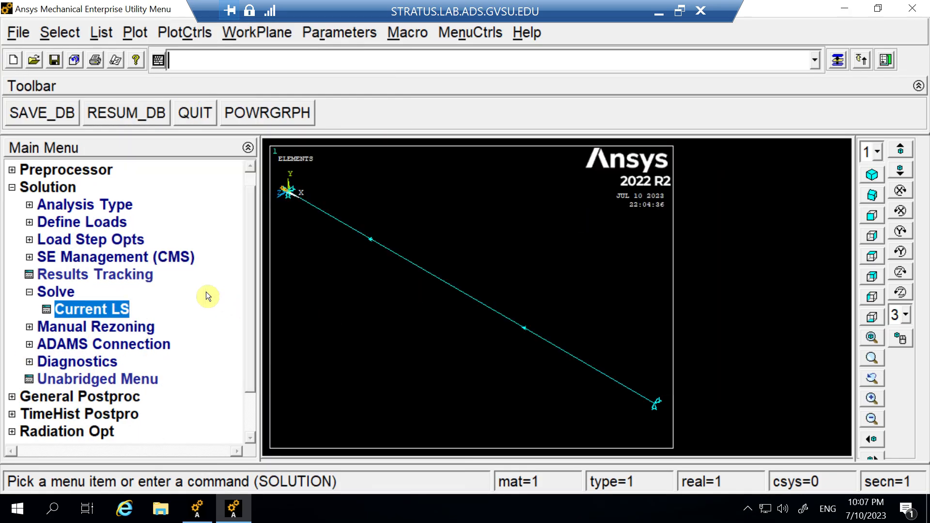
left_click(13, 397)
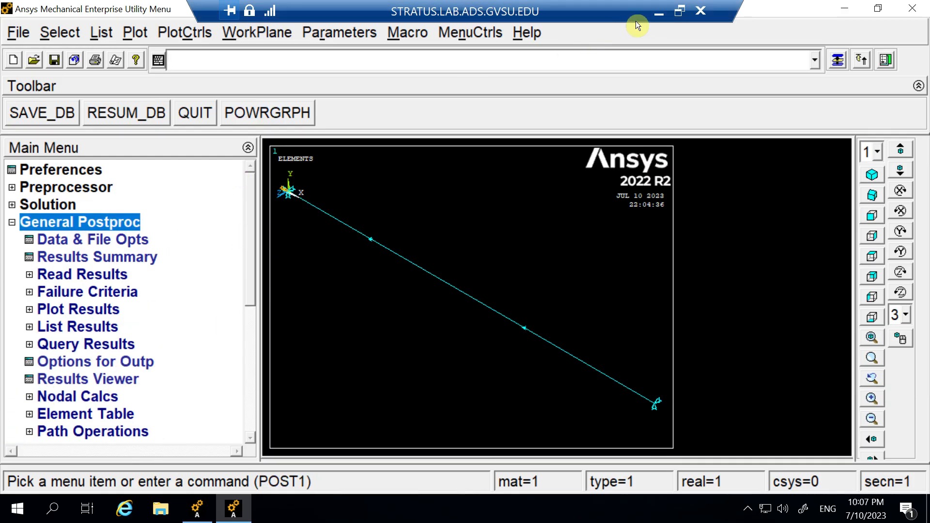
Switch to the textbook page in Edge and examine the Example 7–5 solution for the first critical speed from Rayleigh's equation in part (b).
left_click(659, 11)
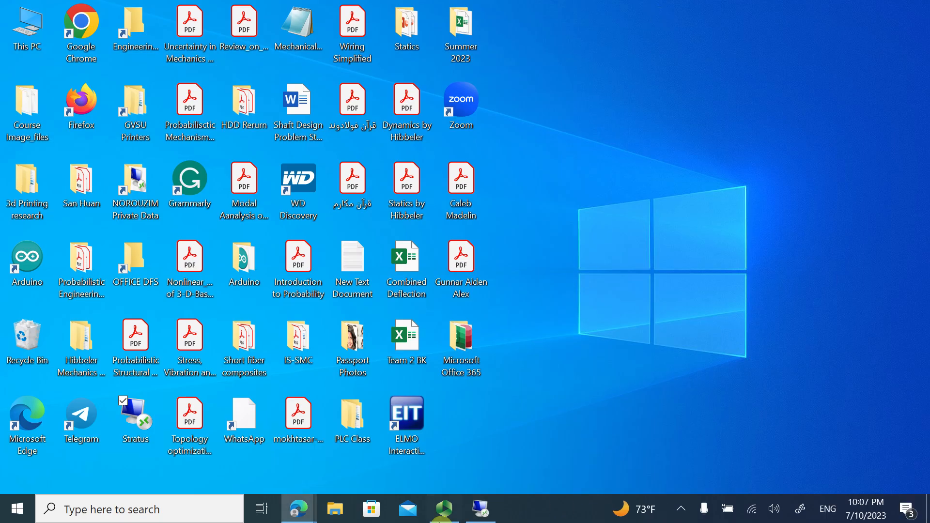
mouse_move(299, 509)
left_click(342, 434)
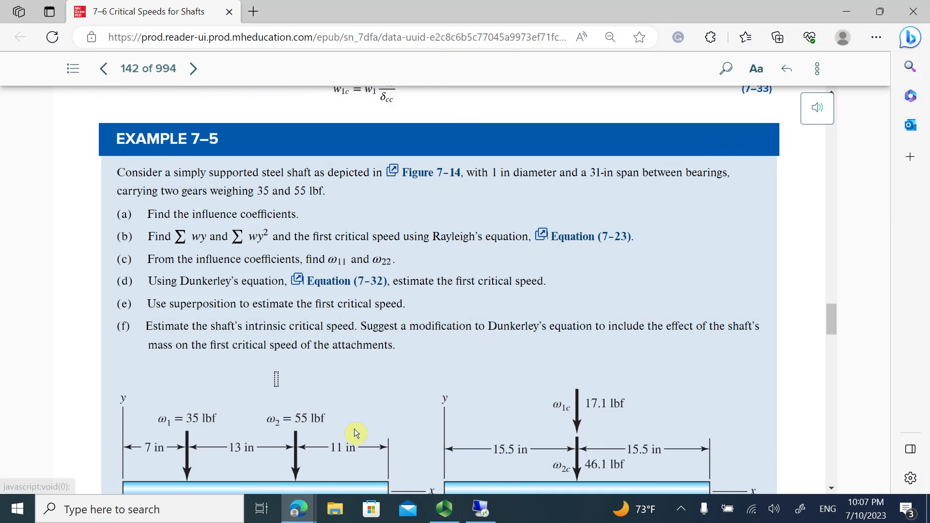
scroll(432, 253, "down", 5)
scroll(436, 264, "up", 4)
scroll(397, 285, "down", 15)
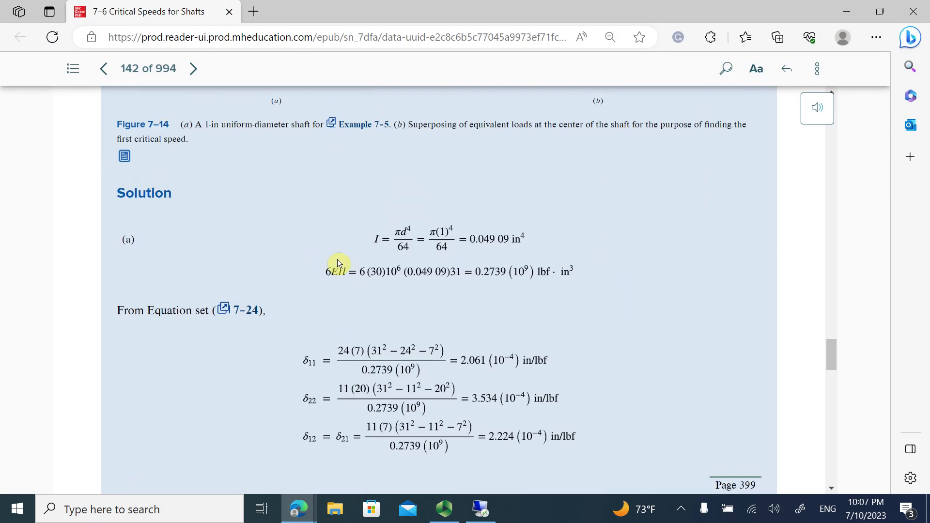
scroll(482, 299, "down", 5)
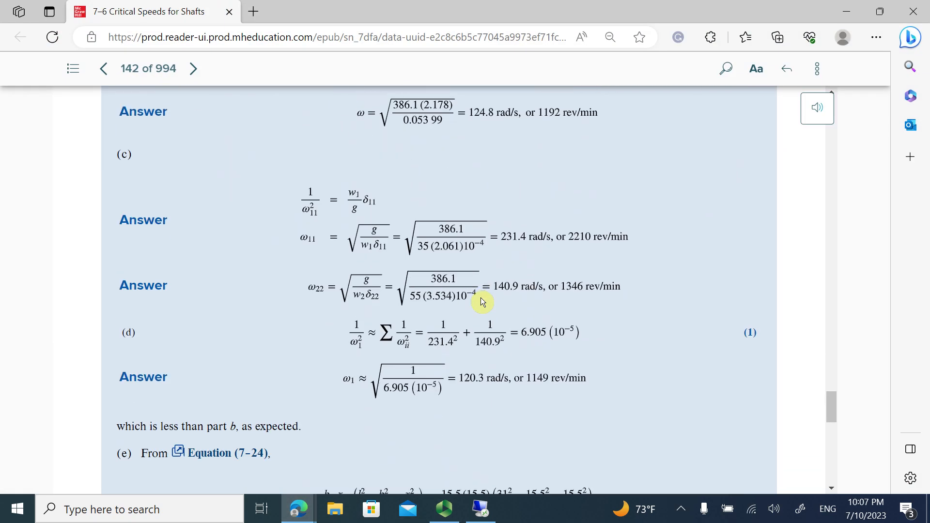
scroll(481, 299, "up", 4)
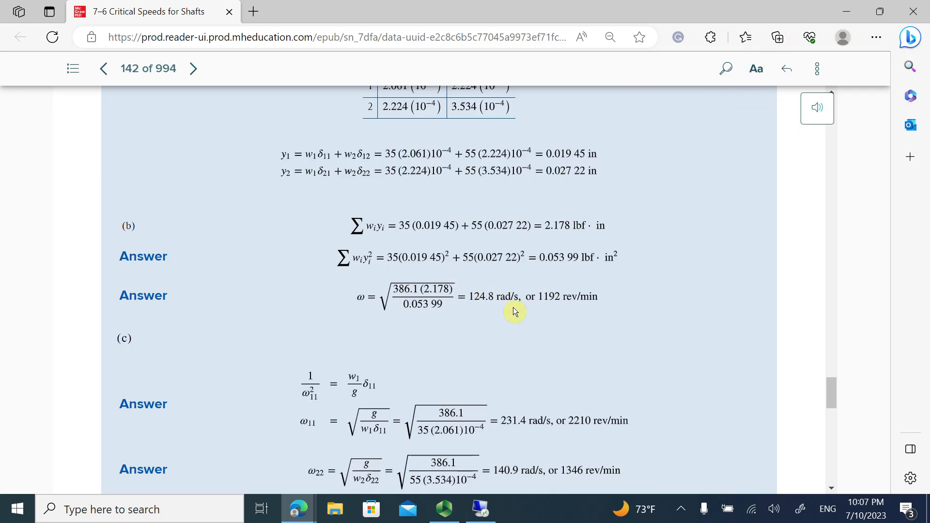
left_click(851, 10)
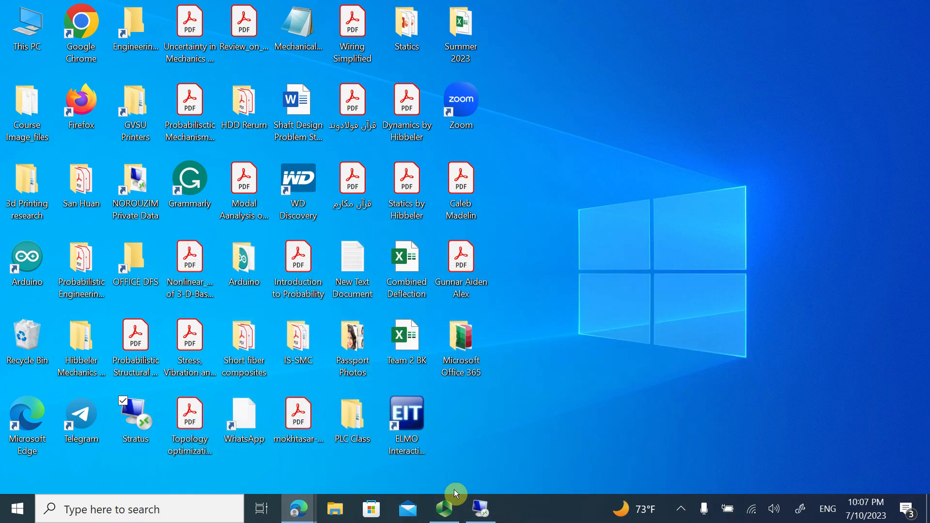
Return to the Ansys remote session and list the results summary of the modal frequencies.
left_click(444, 507)
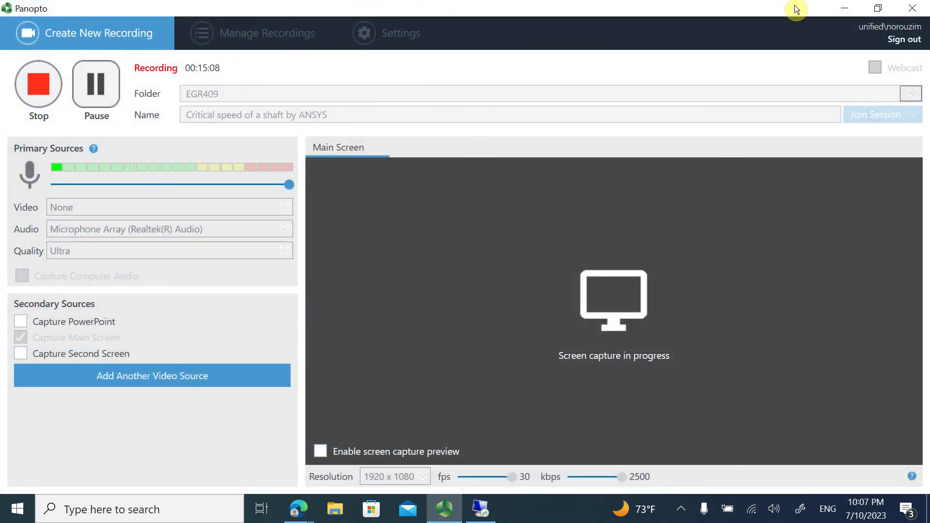
left_click(845, 8)
left_click(481, 509)
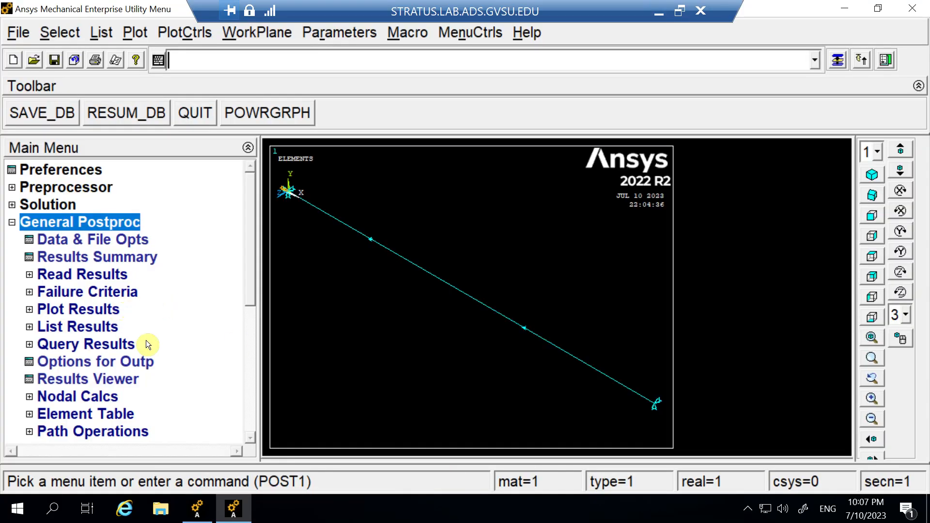
left_click(92, 257)
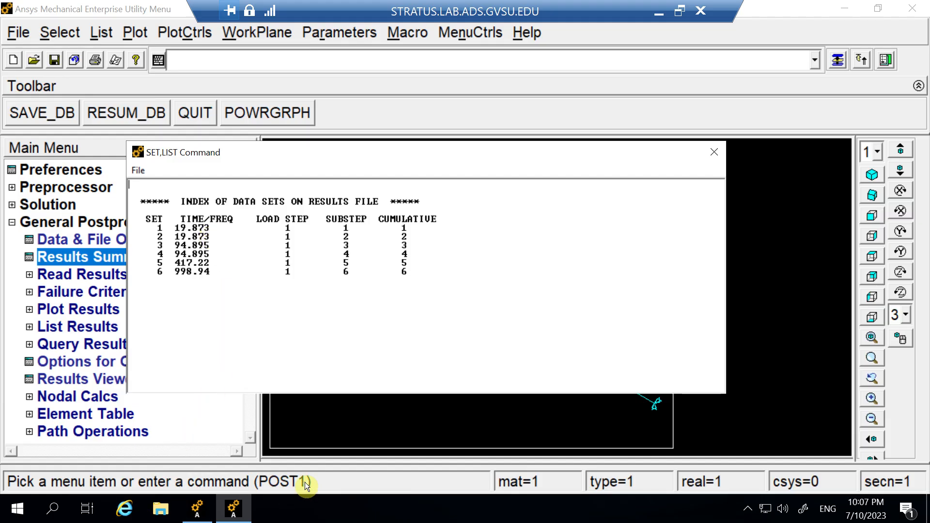
Switch back to the Example 7–5 solution in Edge and open the Windows Calculator over it.
left_click(654, 9)
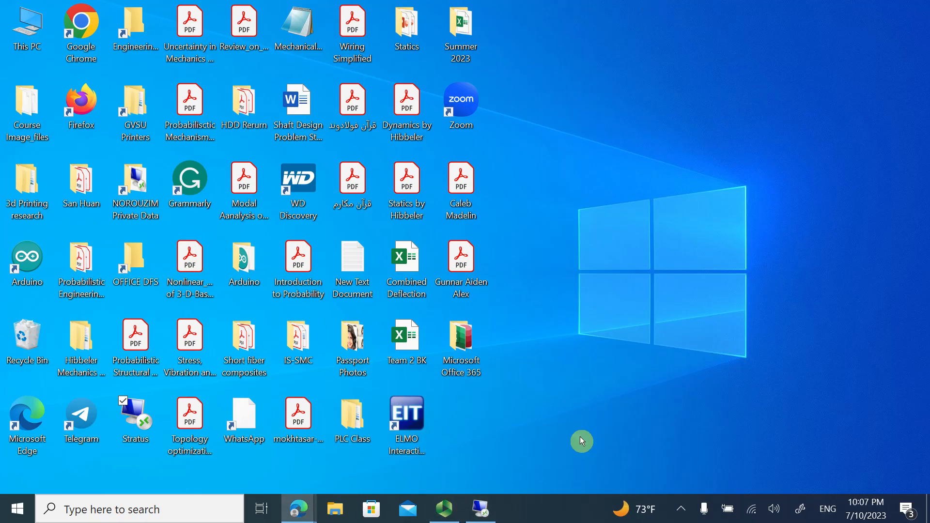
mouse_move(299, 509)
left_click(361, 424)
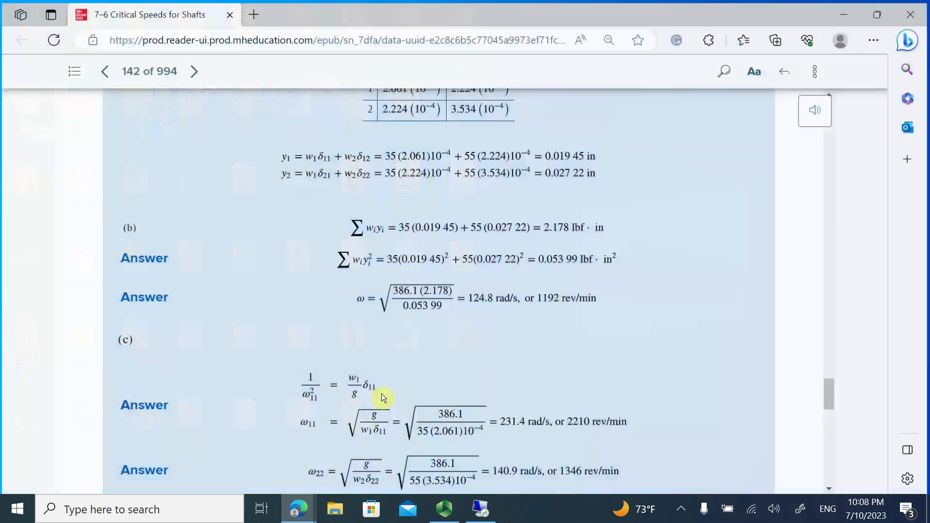
left_click(198, 514)
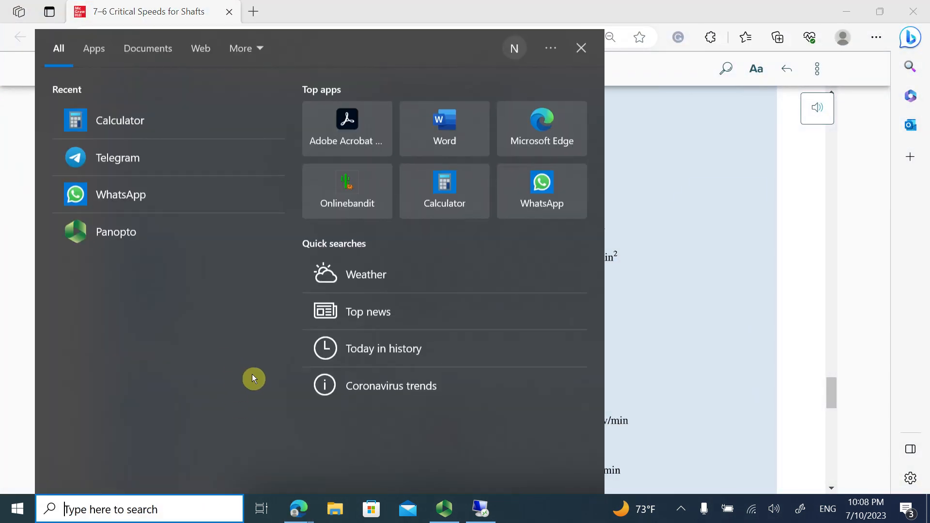
left_click(132, 122)
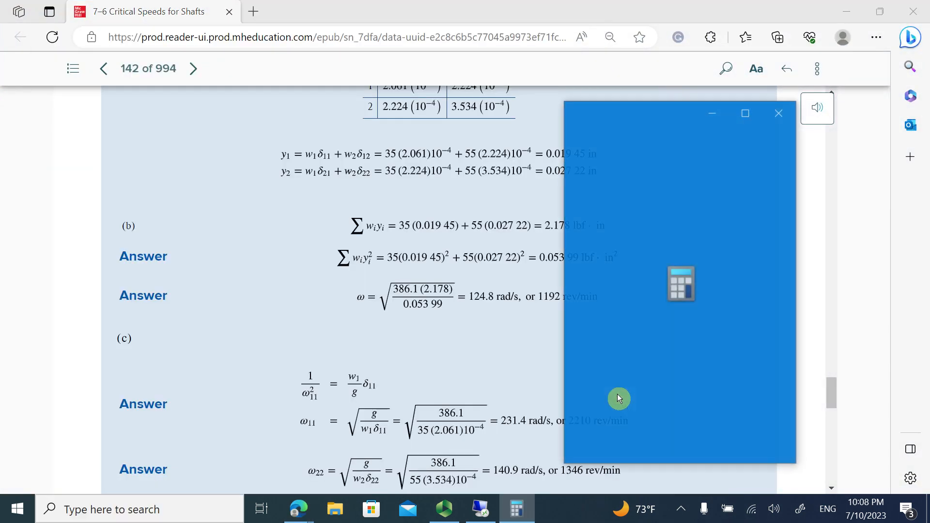
Calculate 19.873 × 2 × π to convert the first natural frequency to rad/s.
left_click(634, 425)
left_click(726, 375)
left_click(726, 452)
left_click(680, 376)
left_click(634, 375)
left_click(726, 425)
left_click(775, 376)
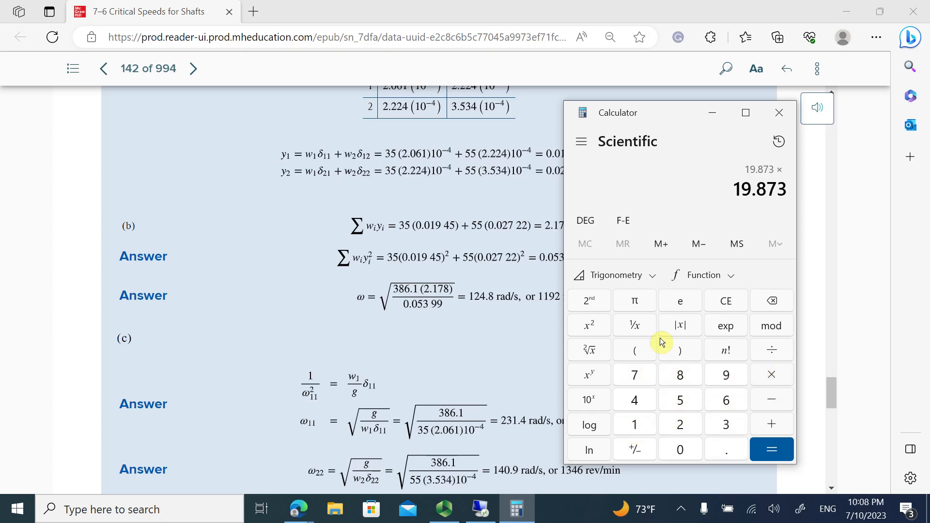
left_click(684, 426)
left_click(772, 379)
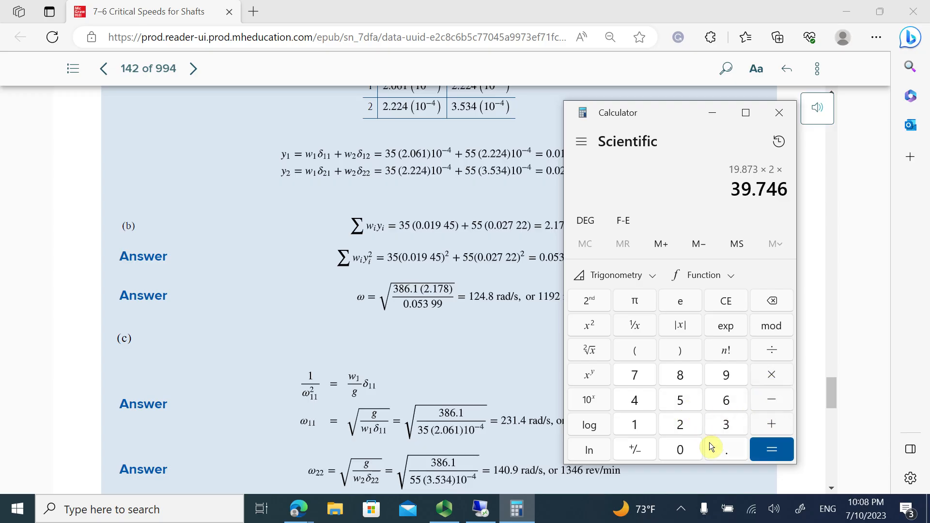
left_click(634, 301)
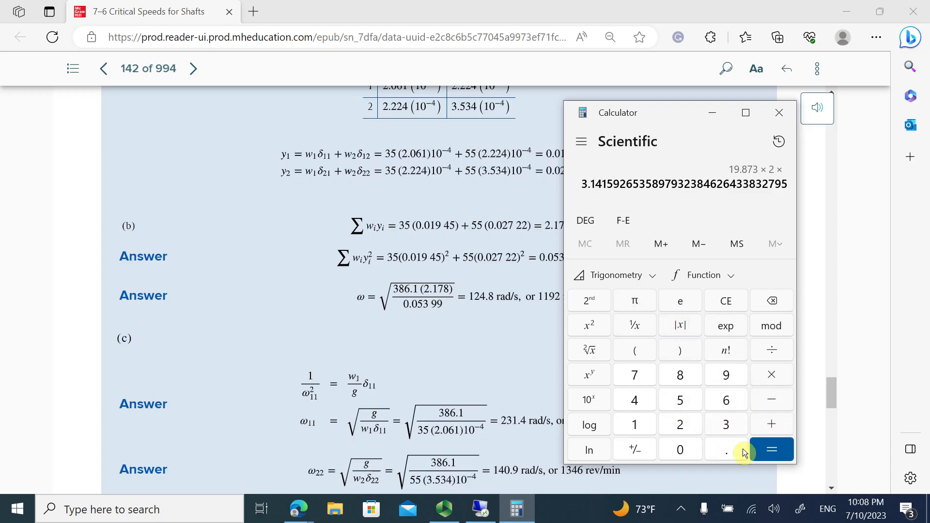
left_click(777, 452)
Compare the calculated speed with the textbook's part (b) answer, close the calculator and return to the Ansys frequency listing.
left_click_drag(635, 114, 226, 115)
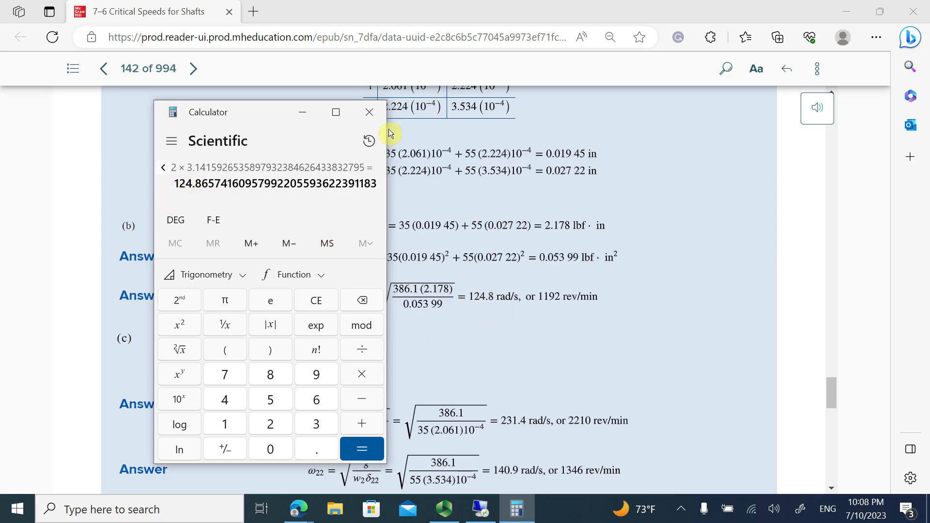
left_click(380, 112)
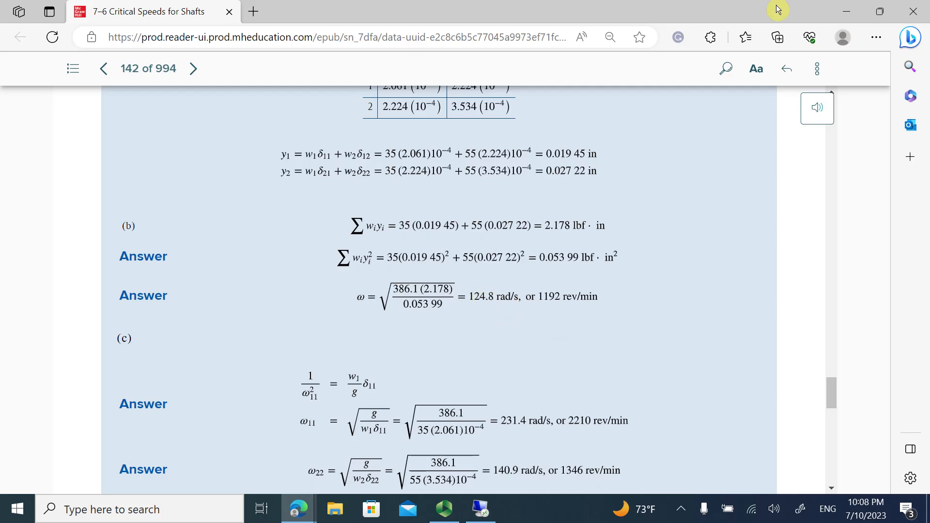
left_click(833, 10)
left_click(481, 508)
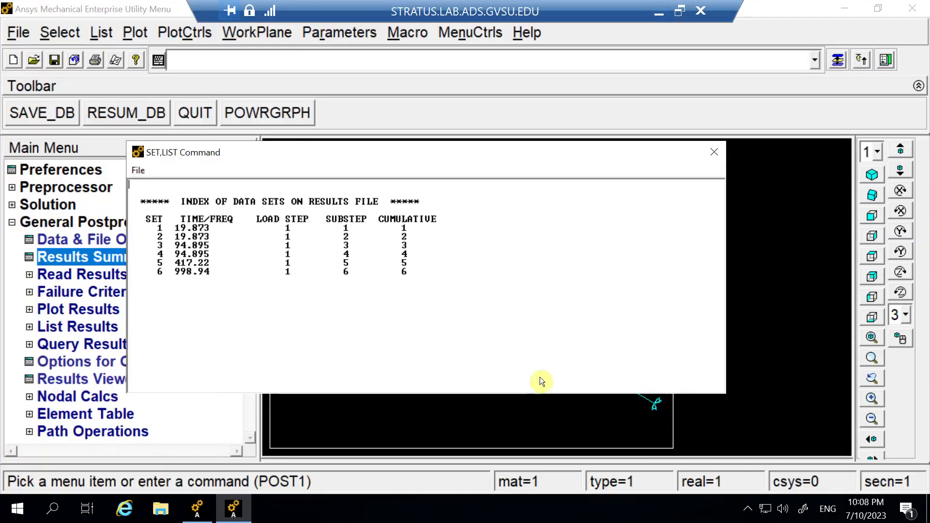
Review the list of modal frequencies alongside the shaft model and close the listing.
left_click_drag(242, 143, 486, 114)
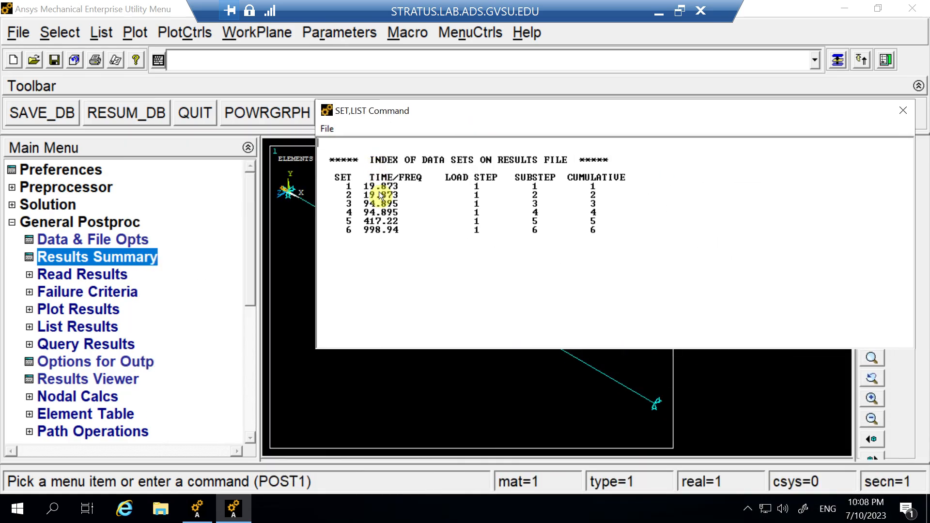
scroll(342, 302, "down", 4)
scroll(319, 234, "up", 3)
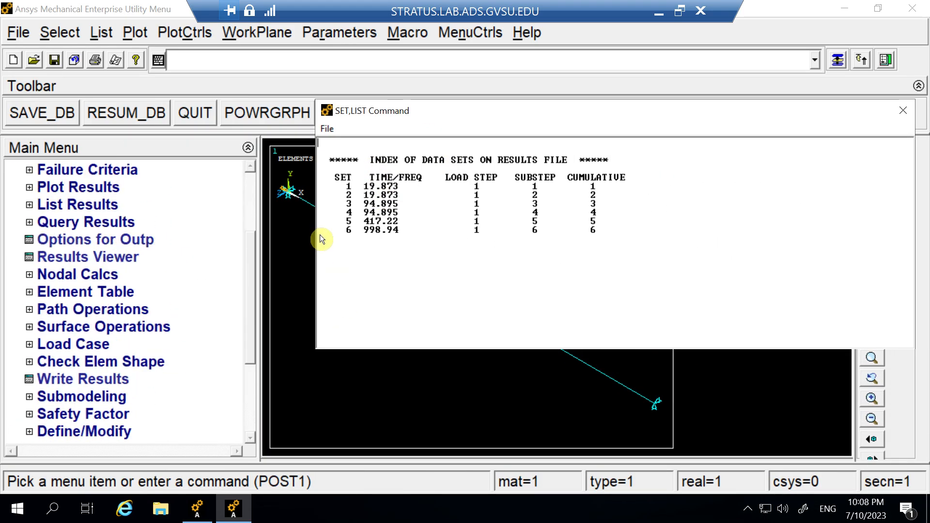
left_click_drag(407, 115, 892, 199)
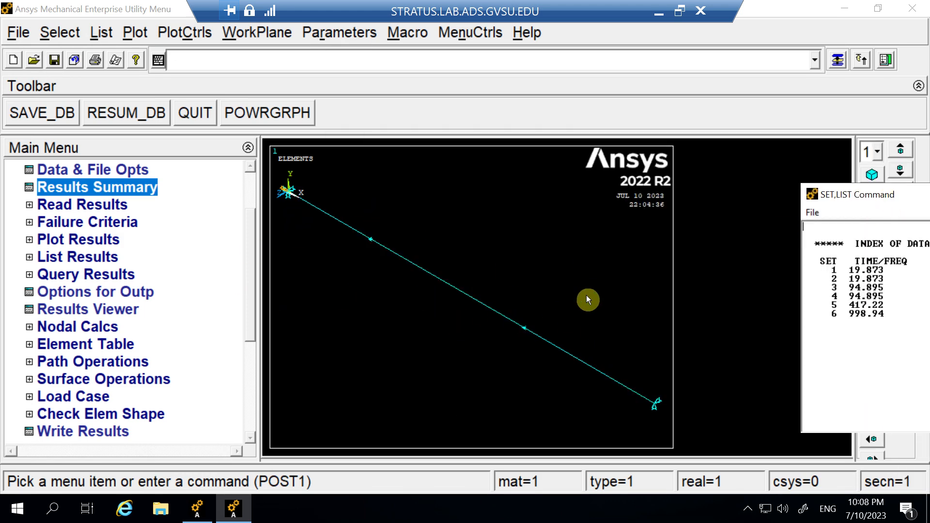
left_click_drag(863, 195, 592, 44)
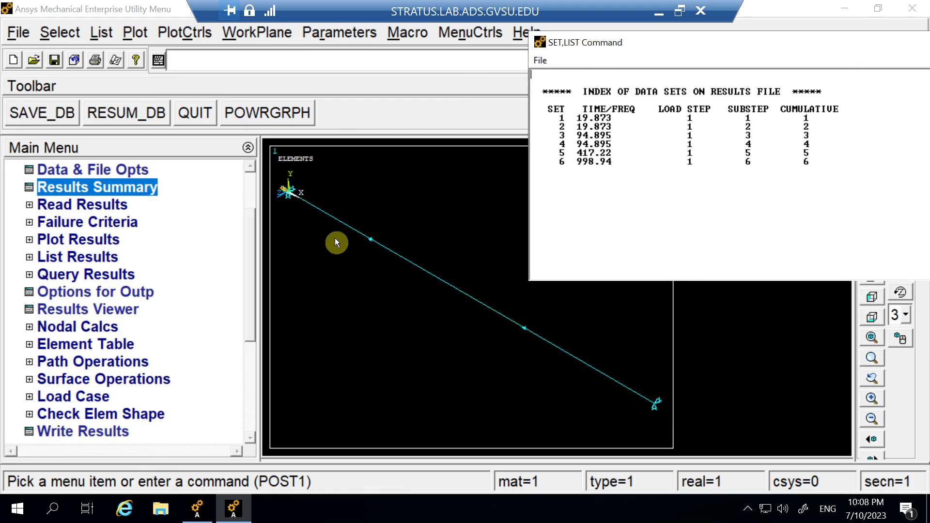
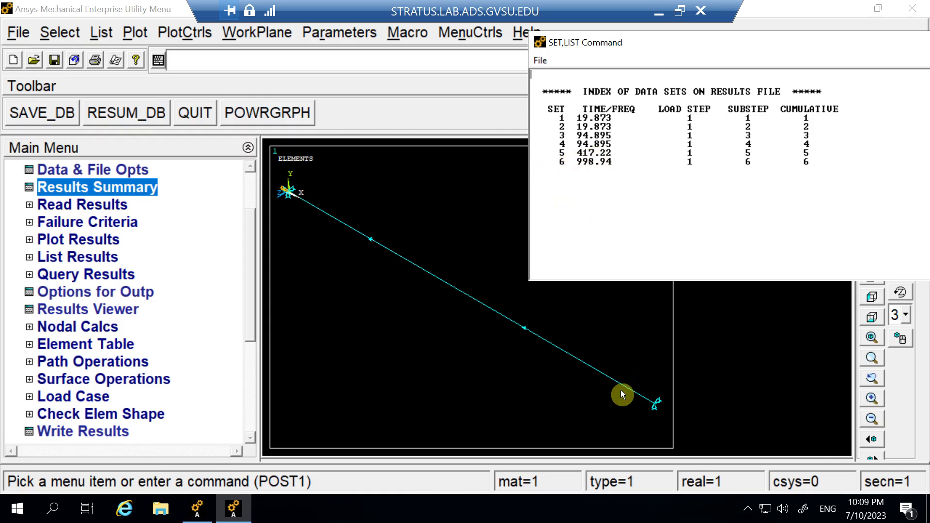
left_click_drag(649, 63, 270, 104)
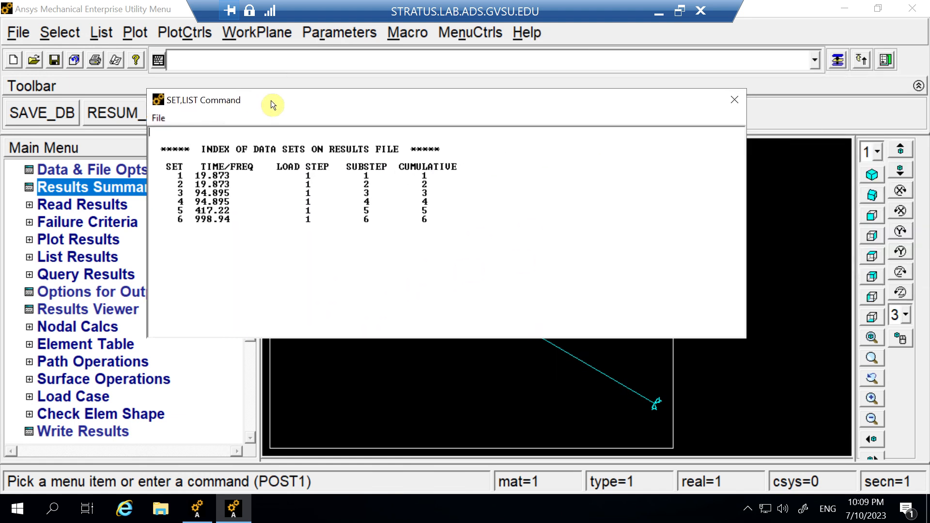
left_click(736, 102)
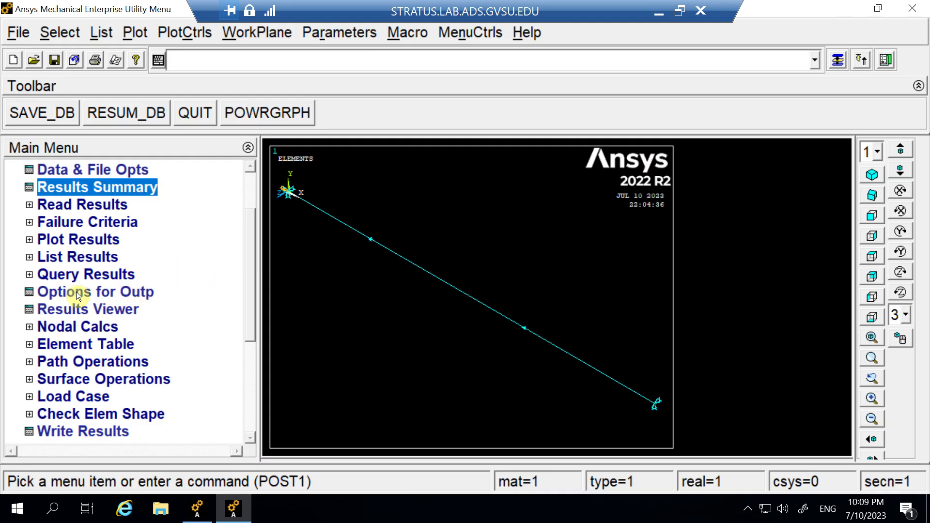
Try to plot the deformed shape of the shaft.
left_click(34, 241)
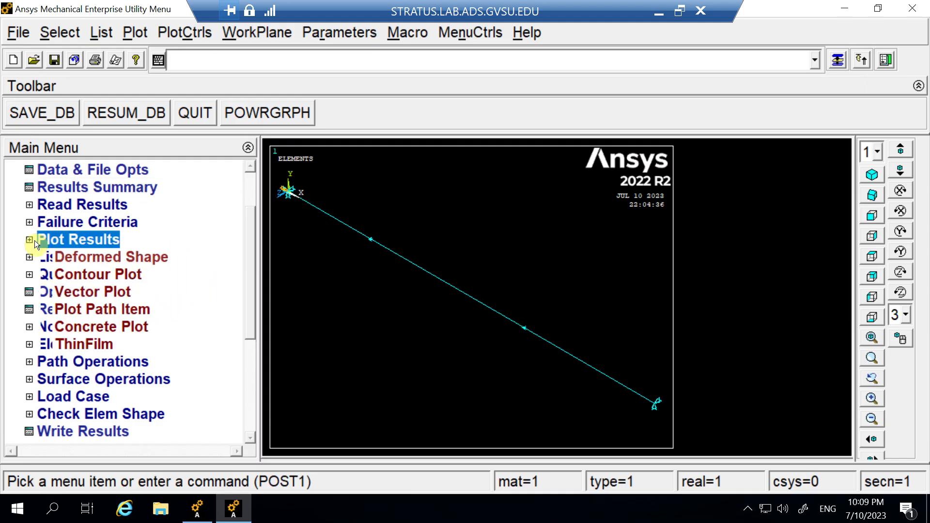
left_click(159, 264)
left_click(350, 321)
left_click(226, 101)
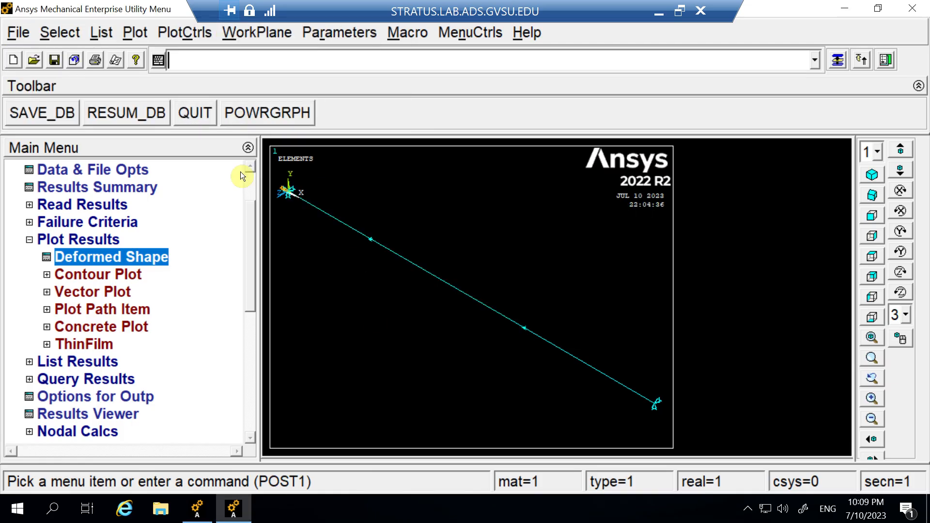
Open the Results Viewer and choose the nodal DOF solution's displacement vector sum as the result item.
left_click(30, 240)
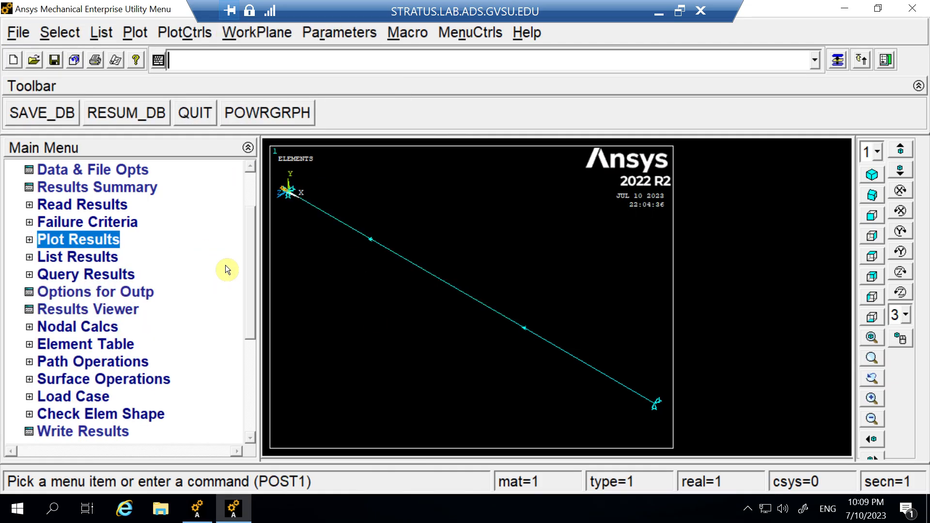
scroll(254, 238, "up", 2)
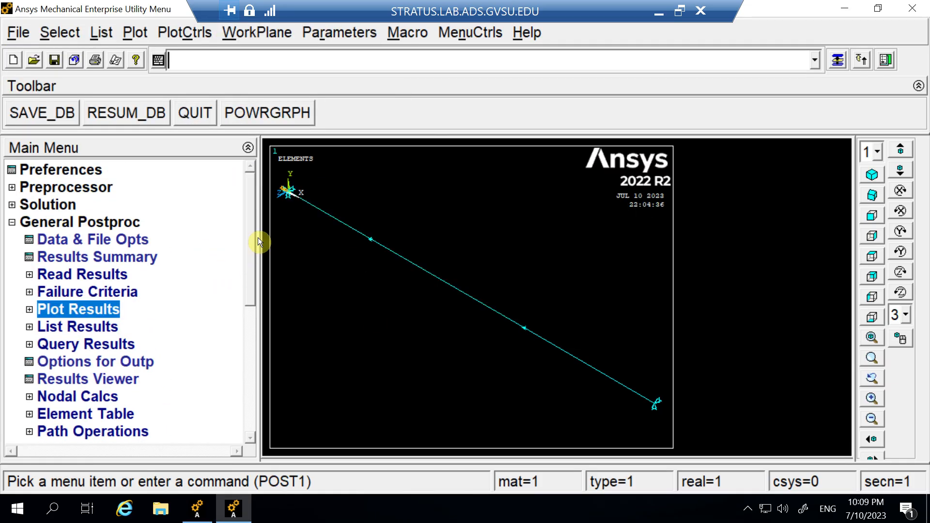
scroll(245, 249, "down", 2)
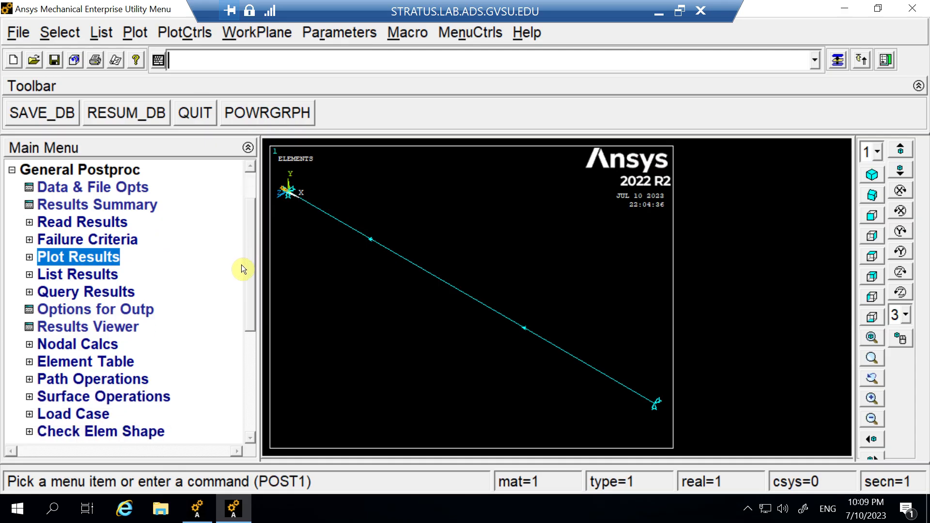
left_click(122, 310)
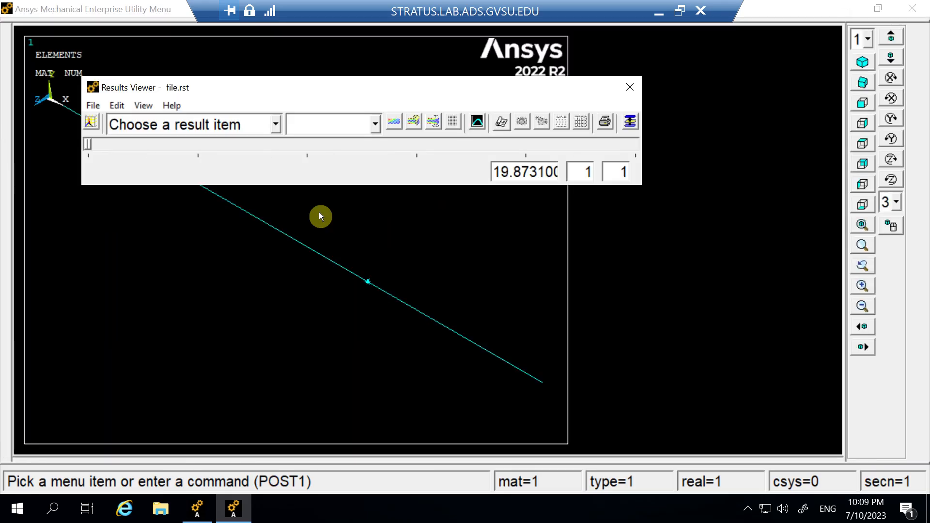
left_click_drag(326, 91, 490, 79)
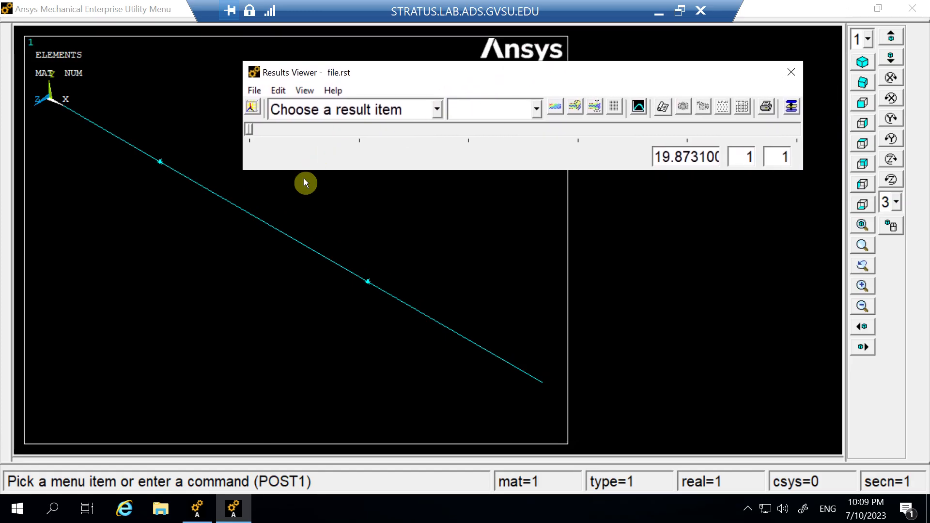
left_click(377, 110)
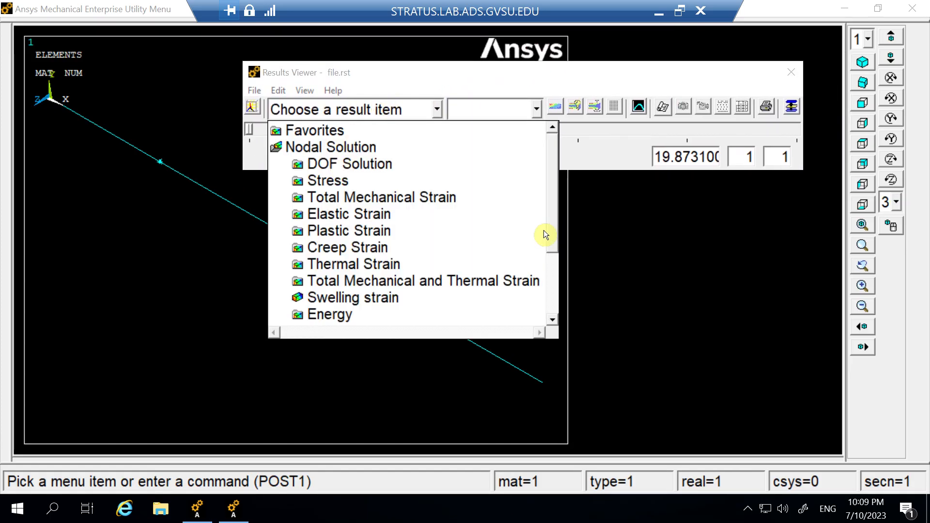
left_click(331, 164)
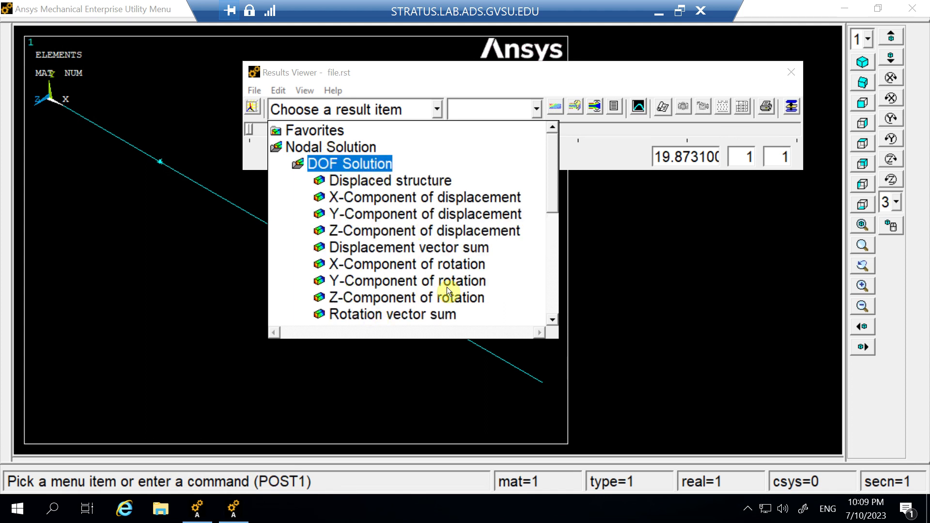
left_click(390, 248)
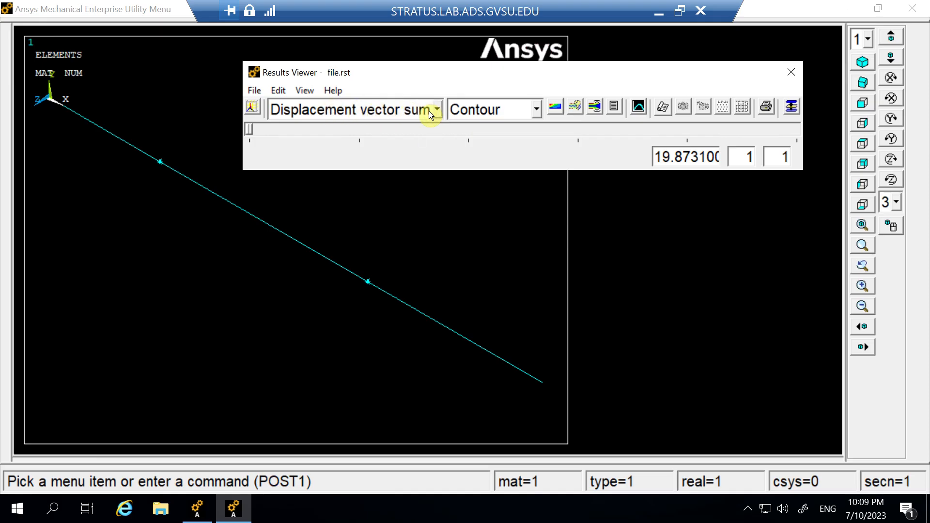
Animate the first mode shape as a deformed shape with 10 frames and linear acceleration, and move the Results Viewer clear of the shaft.
left_click(598, 104)
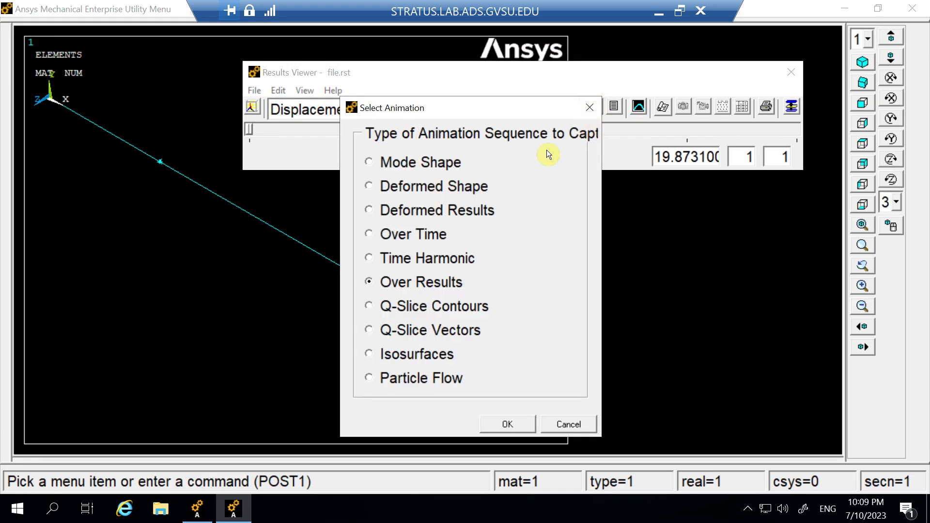
left_click(372, 162)
left_click(498, 424)
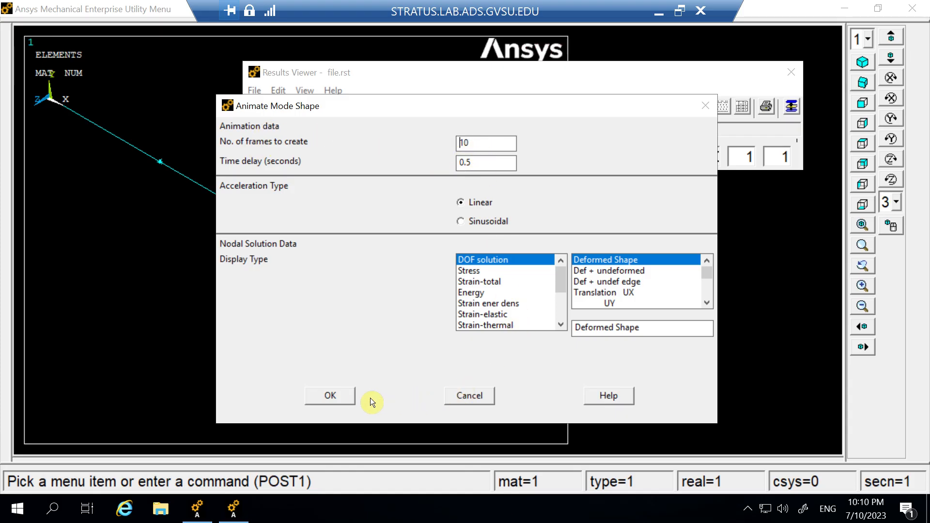
left_click(346, 397)
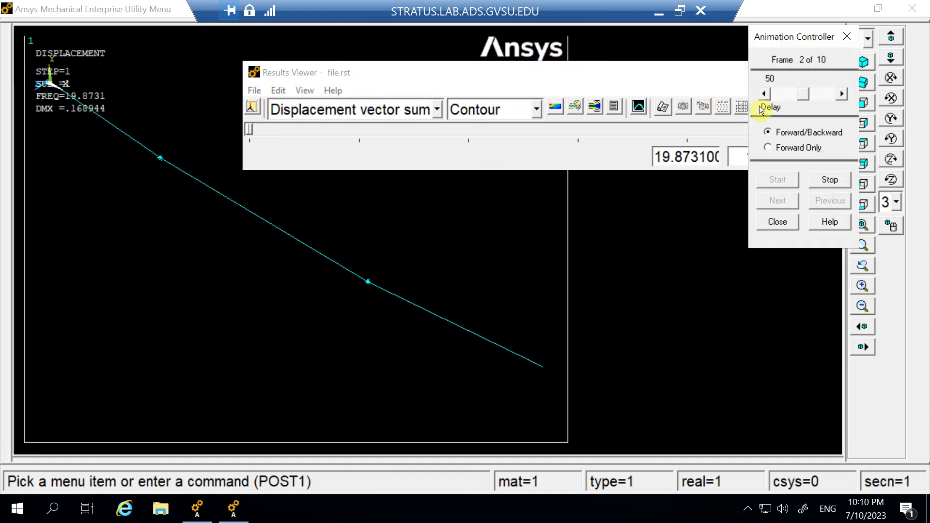
left_click_drag(376, 71, 395, 42)
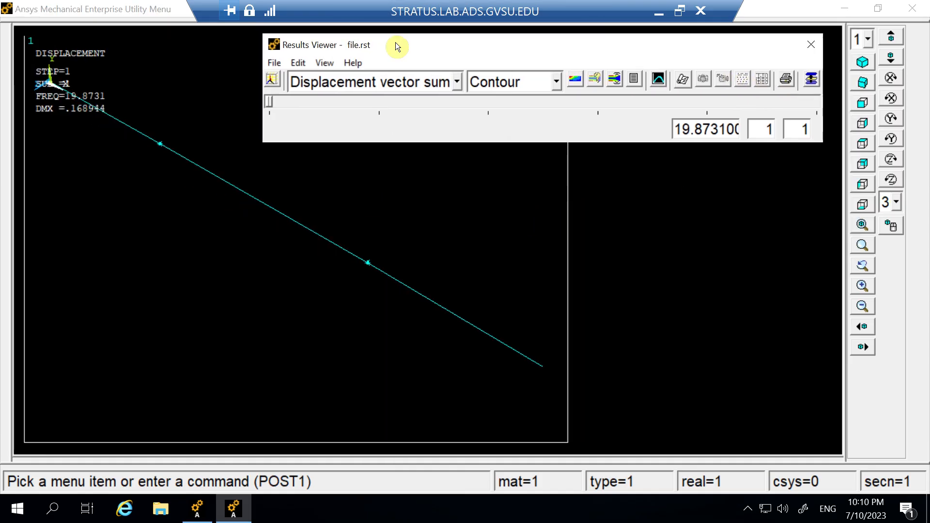
Run the first mode shape animation again, try a delay of 100, set the delay to 0 and stop the playback.
left_click(615, 80)
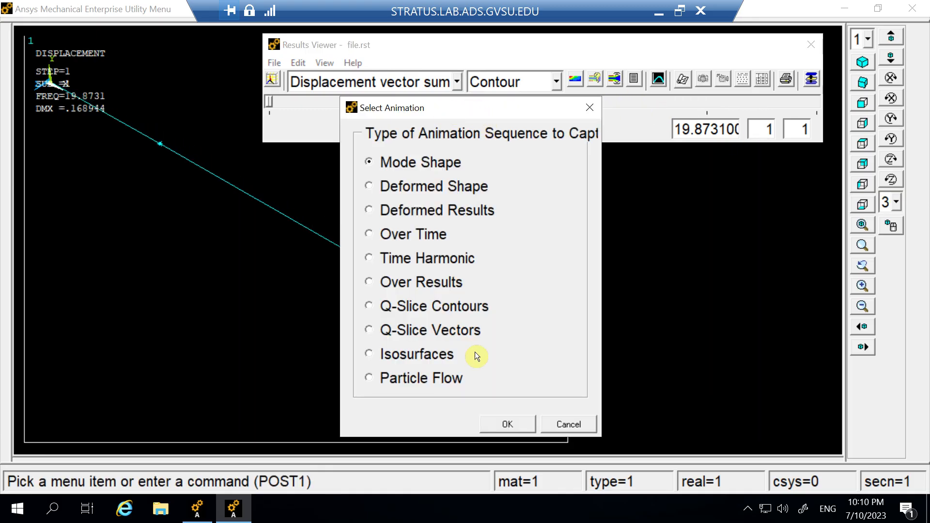
left_click(507, 424)
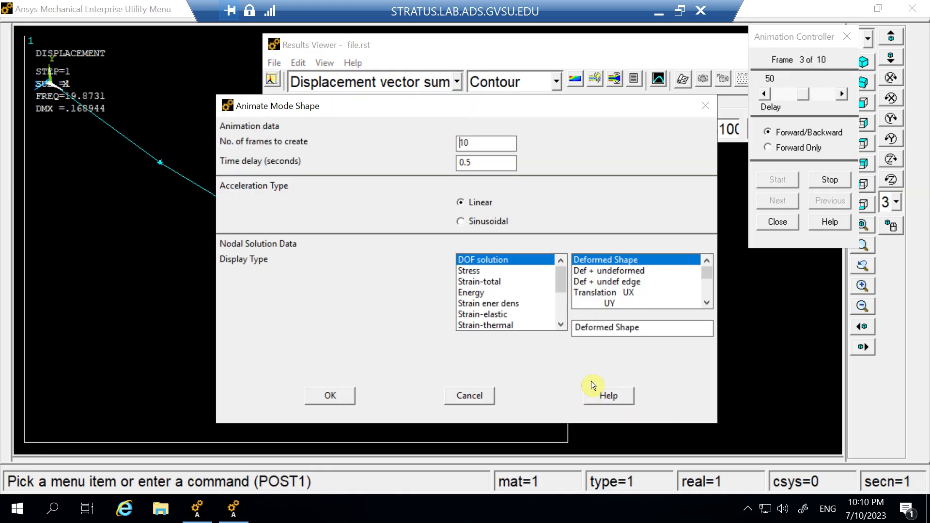
left_click(345, 393)
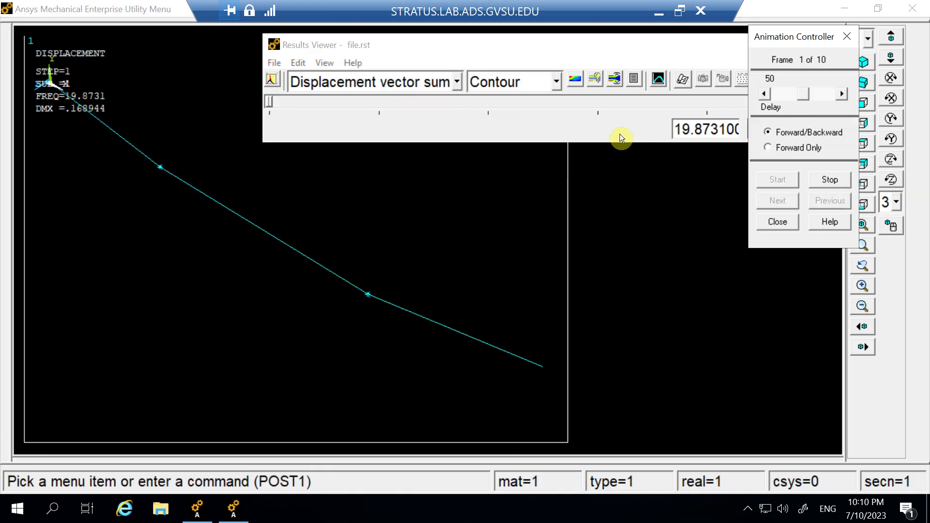
left_click(838, 92)
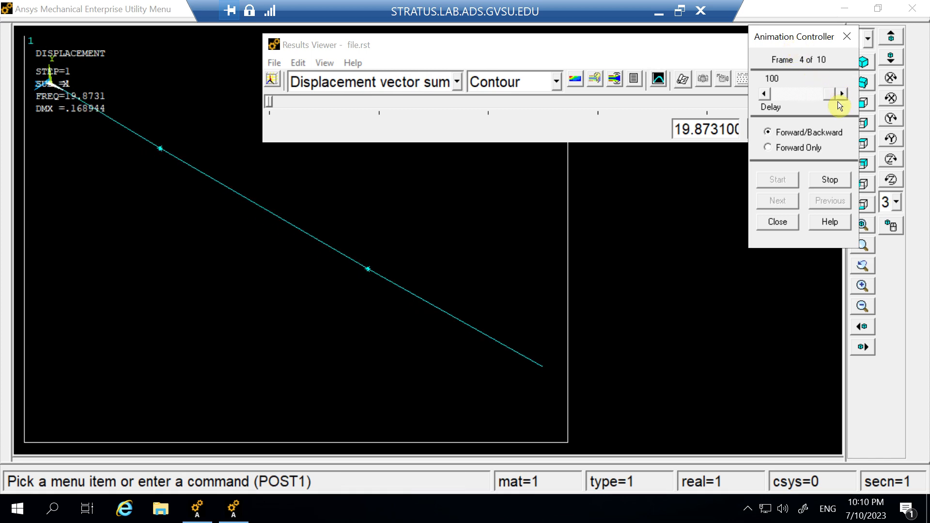
left_click_drag(826, 95, 766, 97)
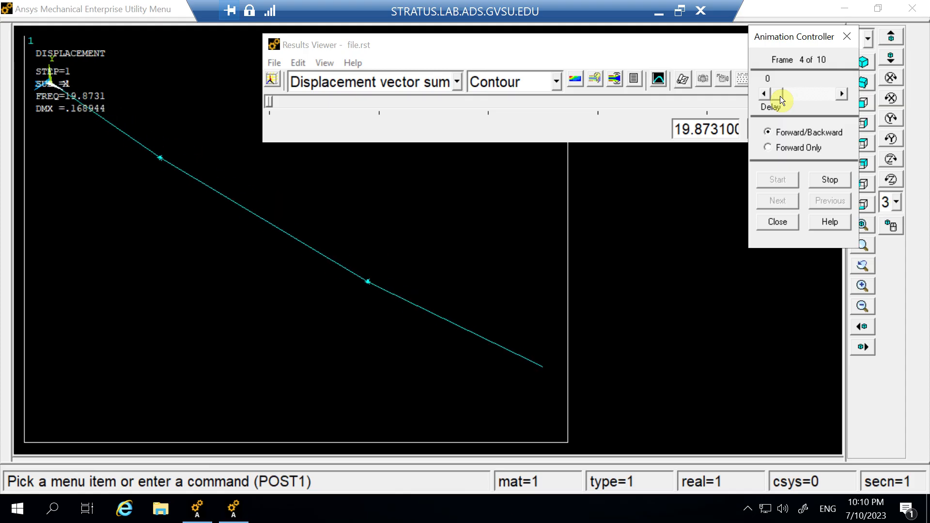
left_click(828, 181)
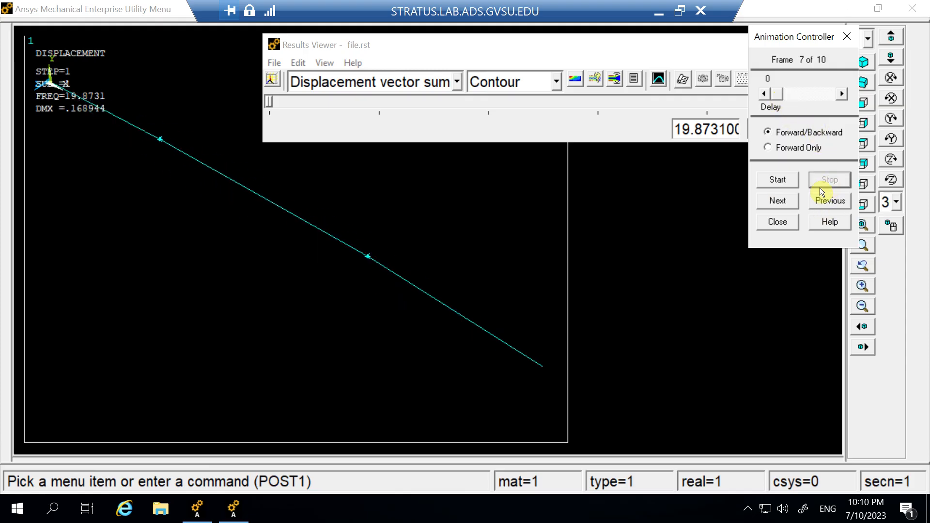
Plot the displacement contour of result set 2, animate its mode shape with 10 frames at delay 0, and stop the playback.
left_click_drag(270, 102, 361, 103)
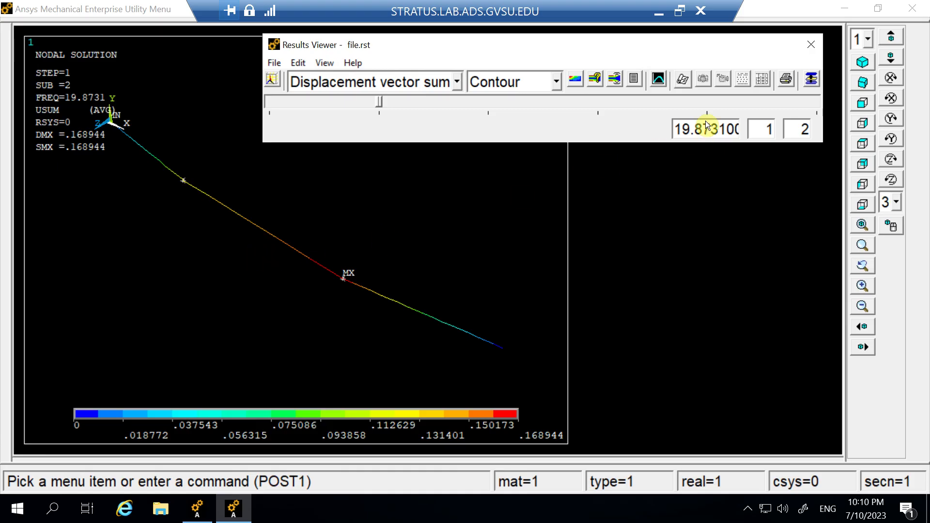
left_click(615, 84)
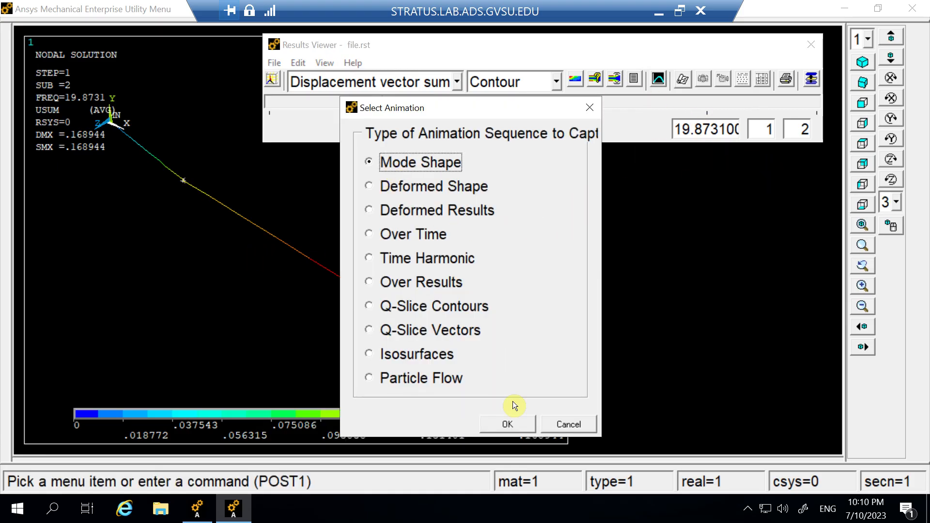
left_click(516, 428)
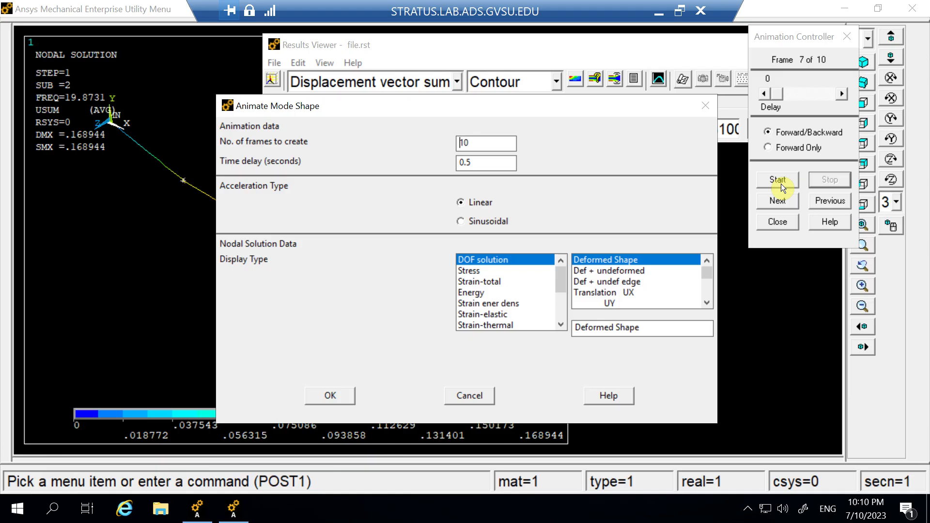
left_click(331, 396)
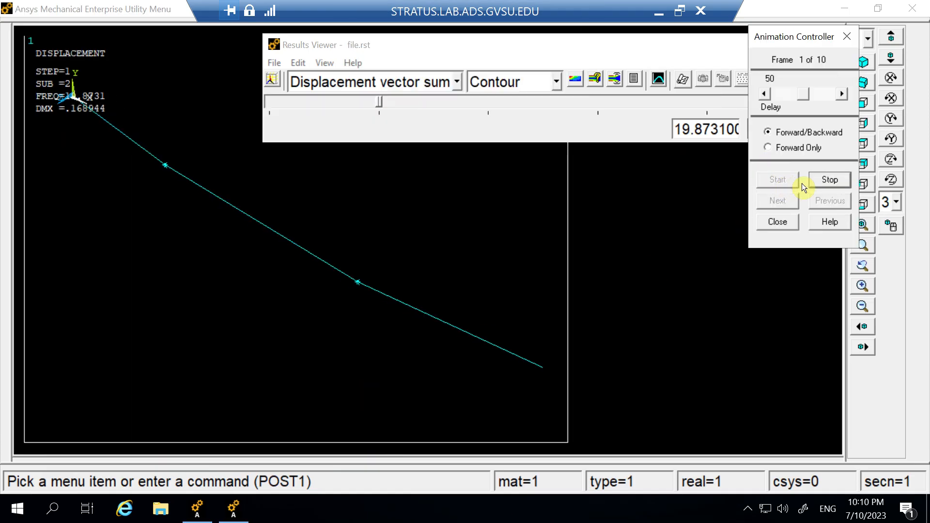
left_click_drag(804, 102, 775, 99)
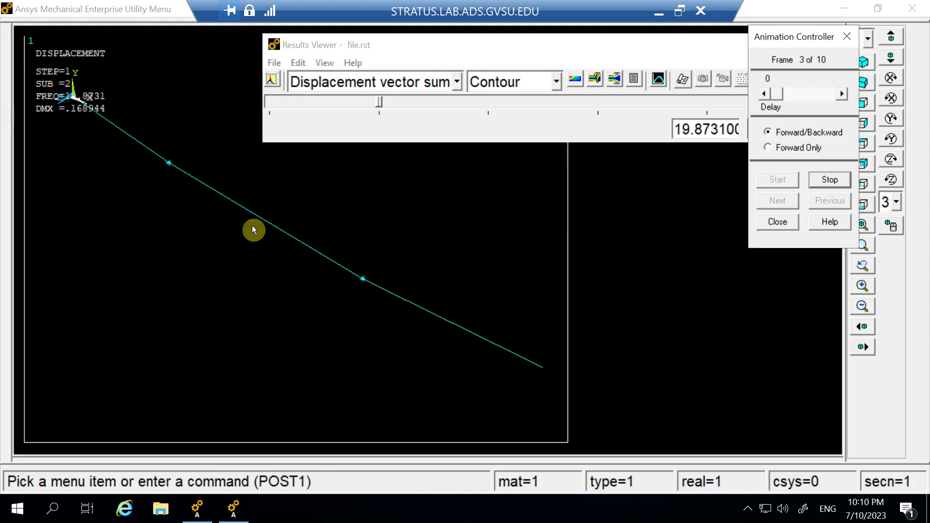
left_click(840, 184)
Plot the displacement contour of result set 3 and animate its mode shape with 50 frames at delay 0.
left_click_drag(374, 101, 487, 101)
left_click(577, 81)
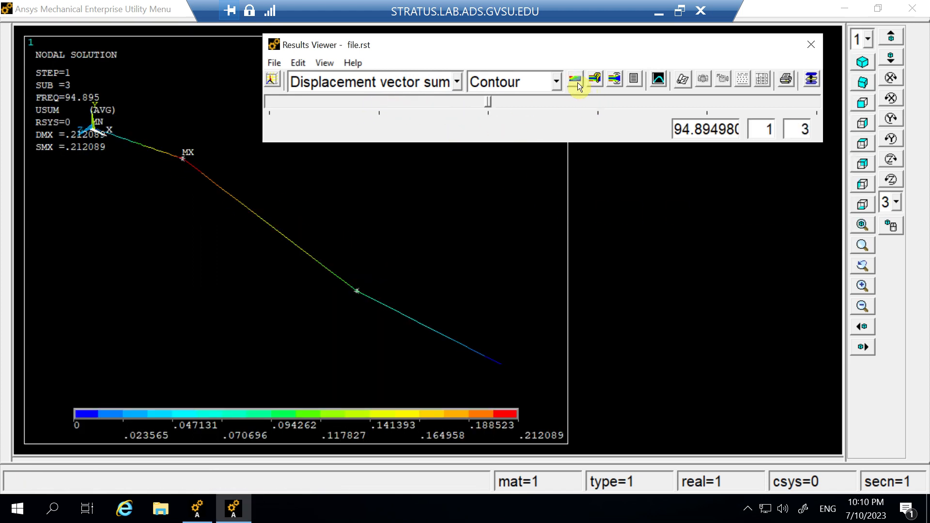
left_click(614, 78)
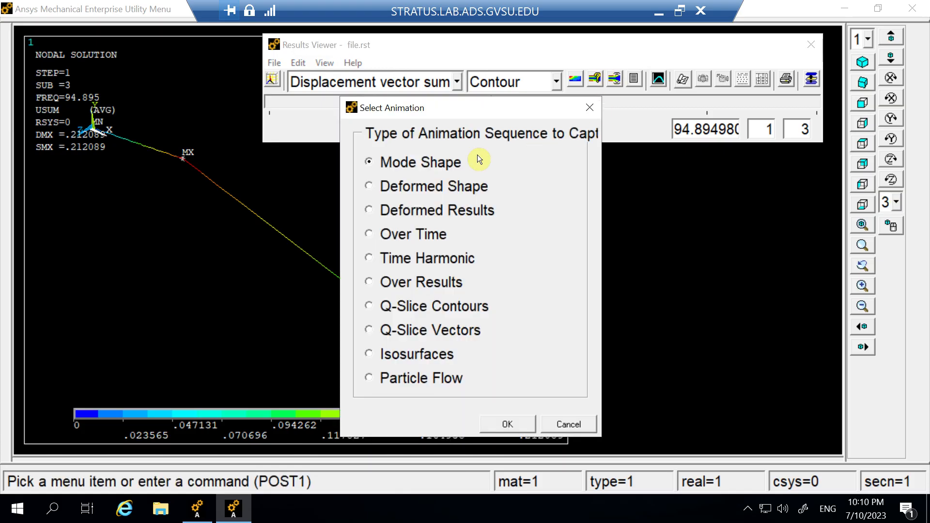
left_click(507, 424)
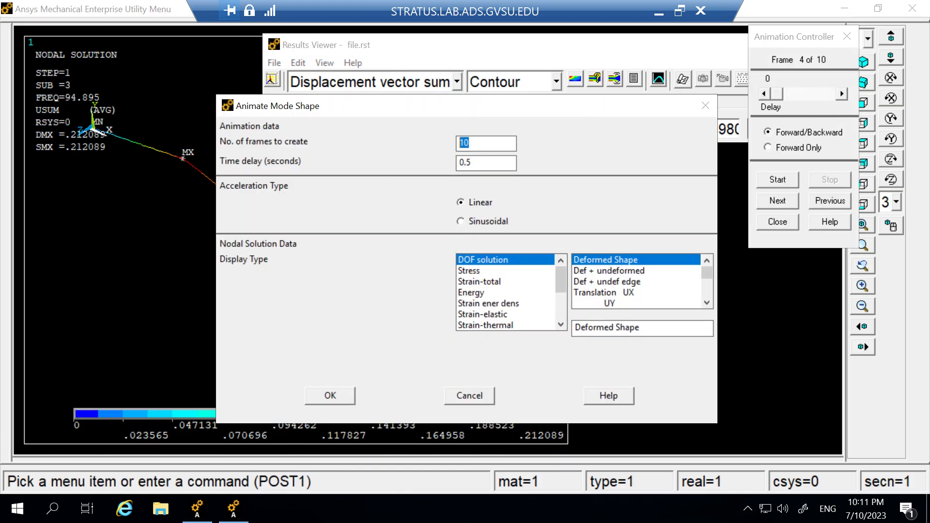
type("50")
left_click(330, 395)
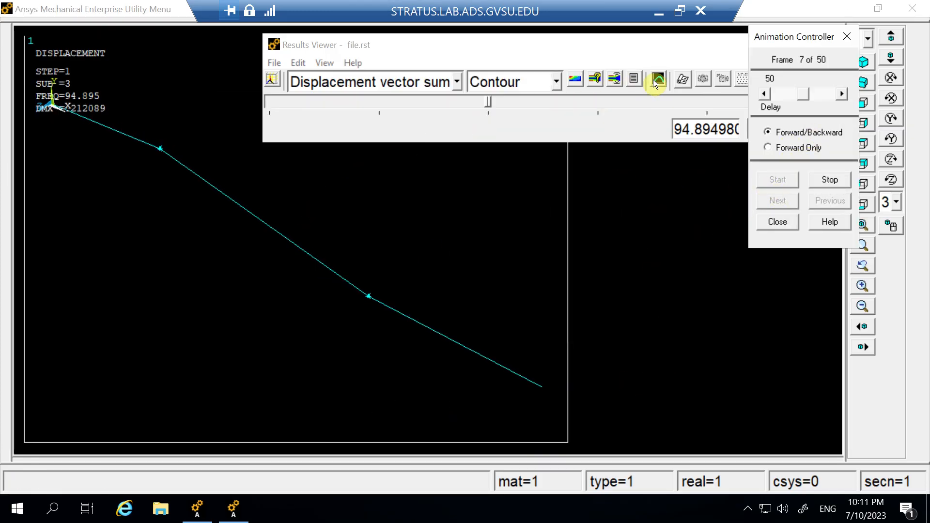
left_click_drag(807, 97, 761, 98)
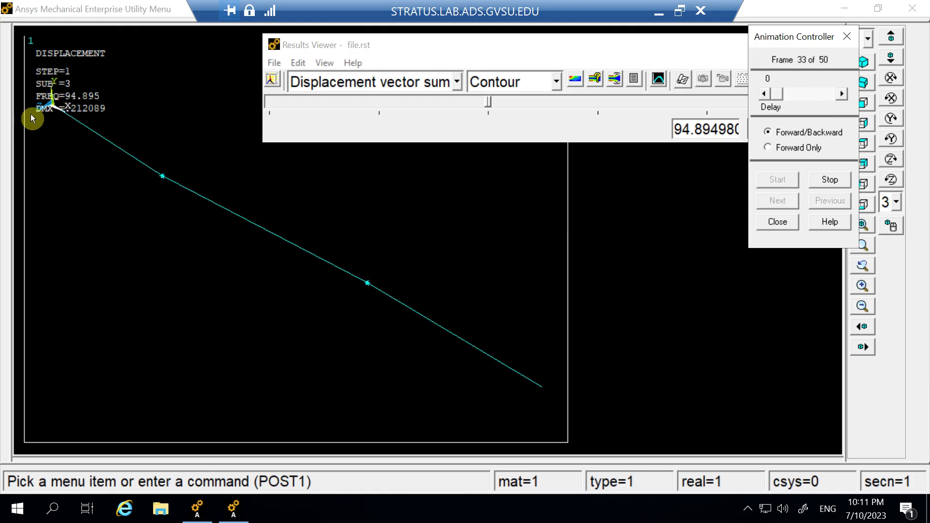
Switch to result set 4, animate its mode shape with 50 frames at delay 0, and stop the playback.
left_click_drag(489, 103, 597, 102)
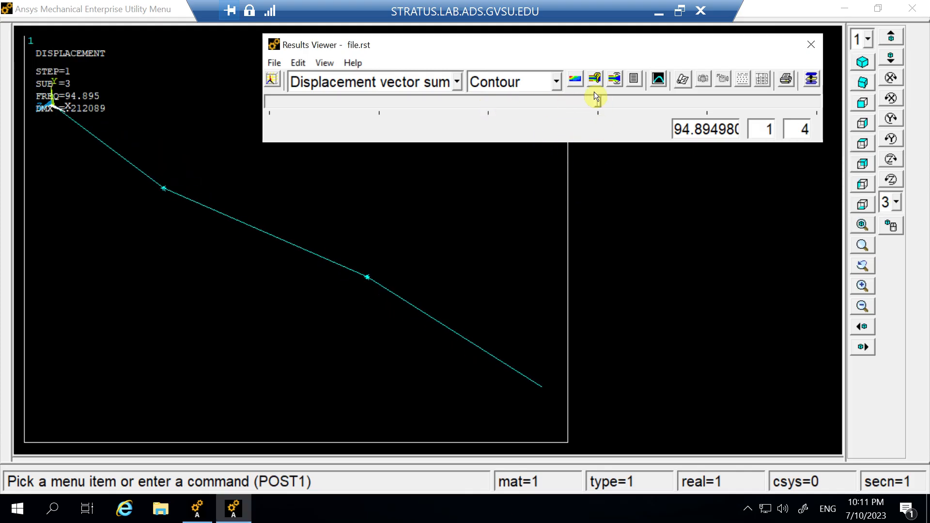
left_click(613, 84)
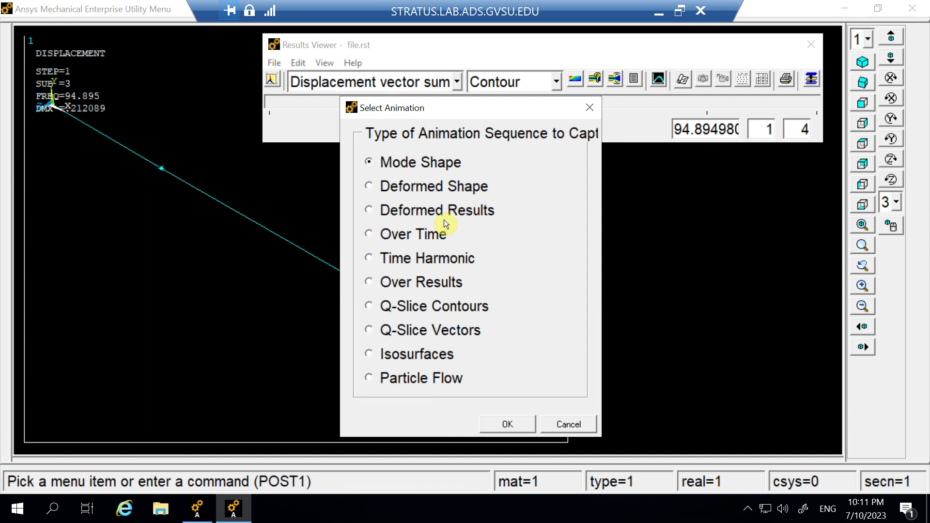
left_click(500, 424)
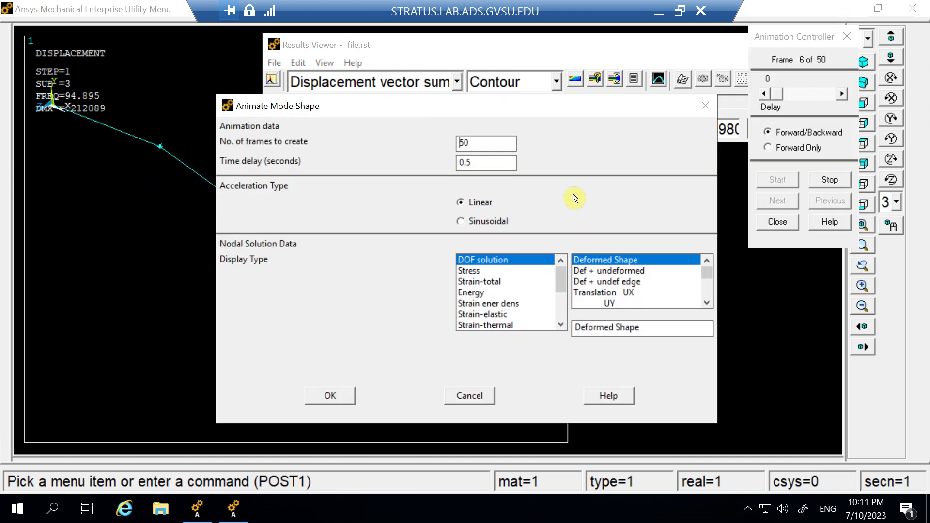
left_click(346, 396)
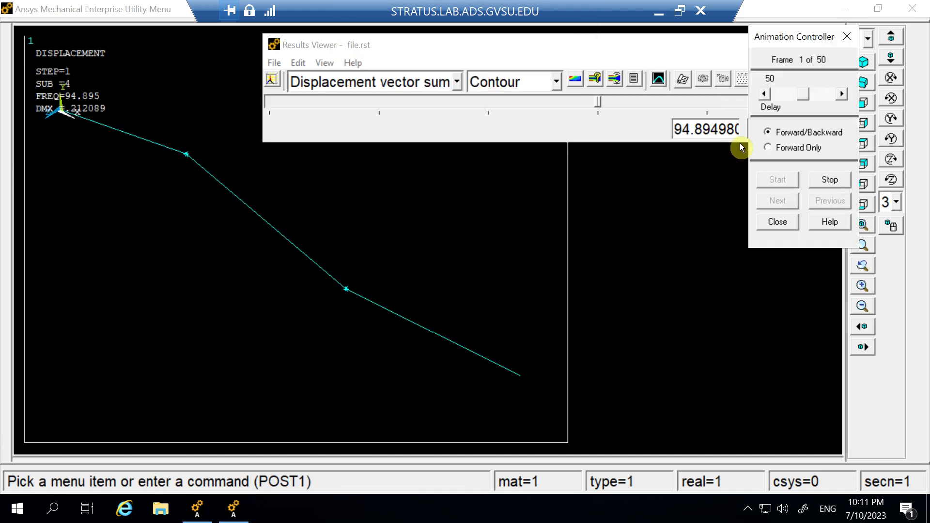
left_click_drag(806, 97, 766, 97)
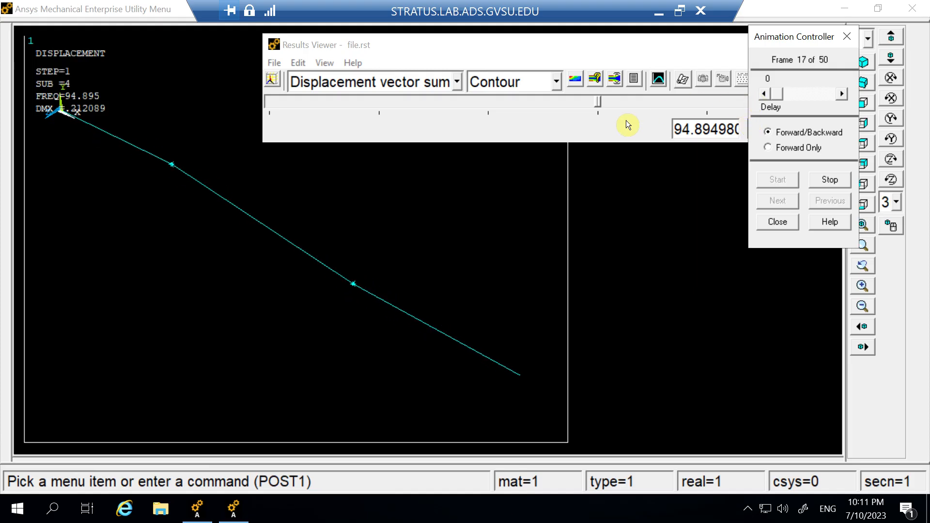
left_click(829, 180)
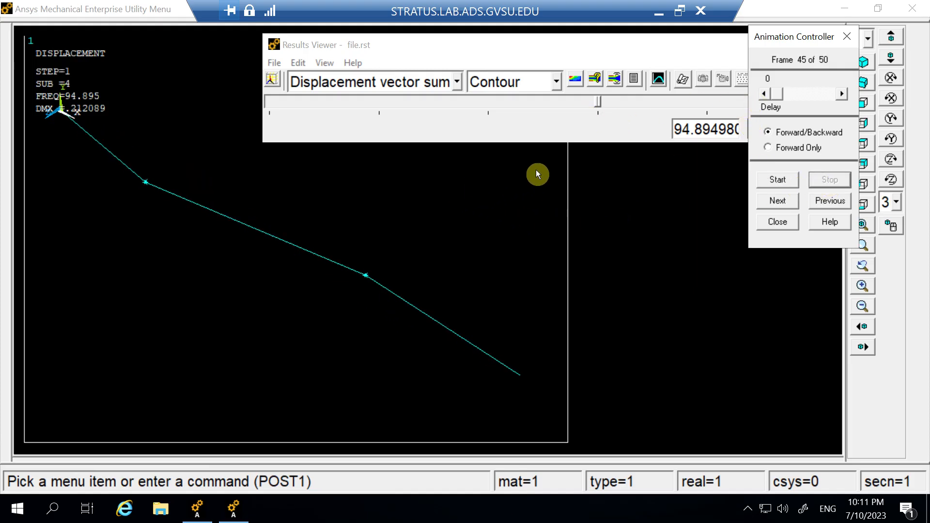
Switch to result set 5, animate its mode shape with 50 frames, try a delay of 100 and set the delay to 0.
left_click_drag(601, 103, 707, 101)
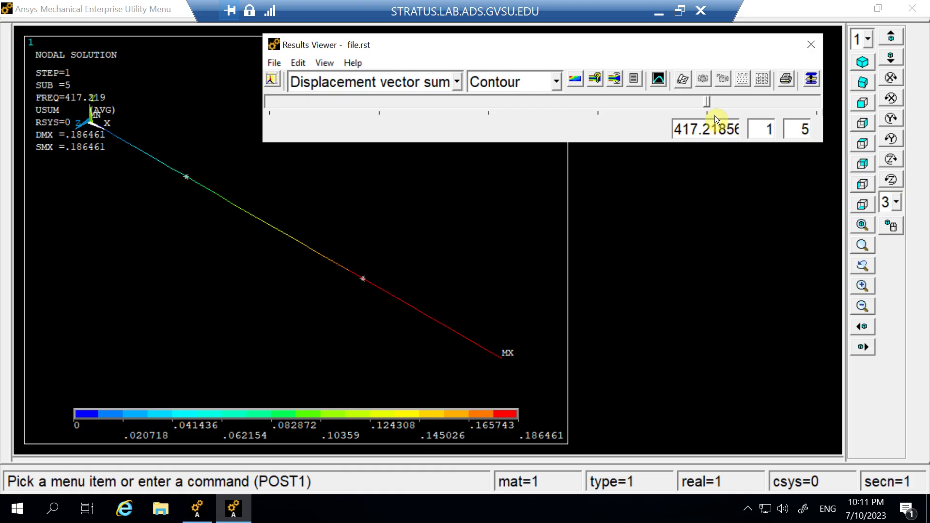
left_click(615, 79)
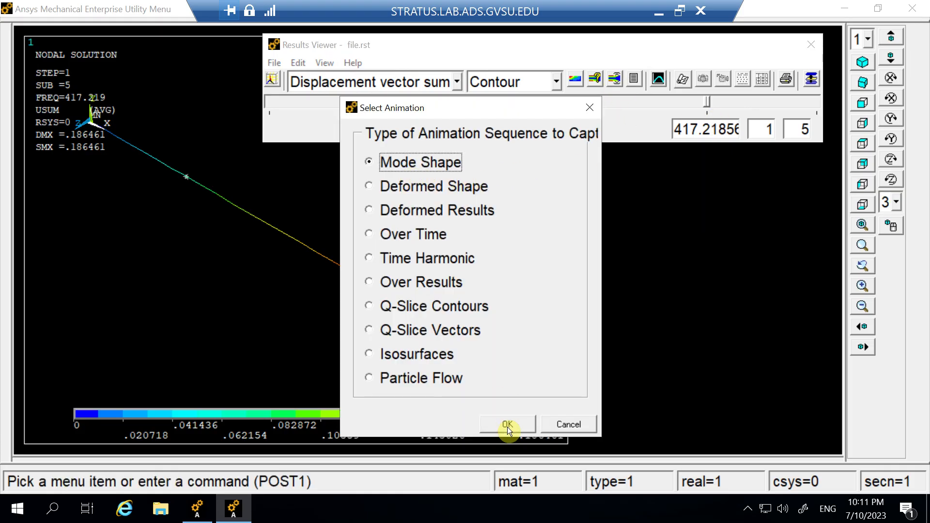
left_click(507, 423)
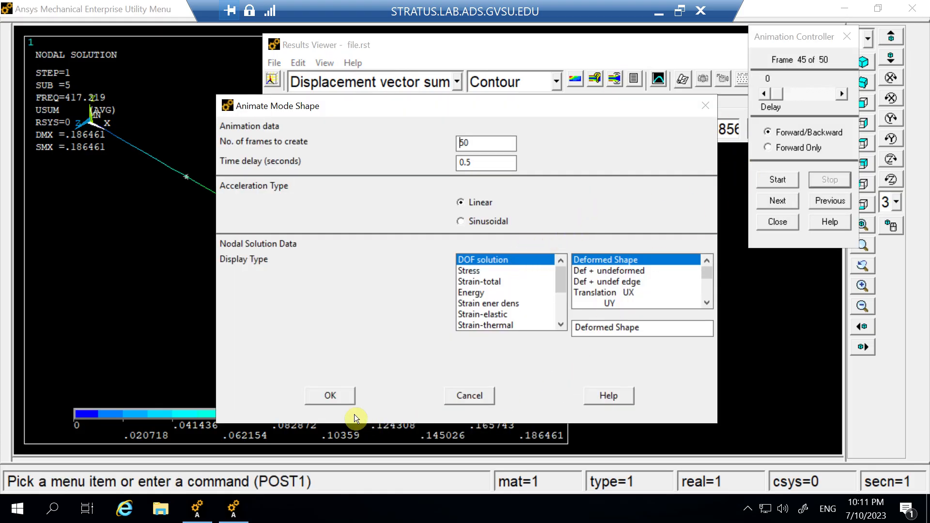
left_click(353, 402)
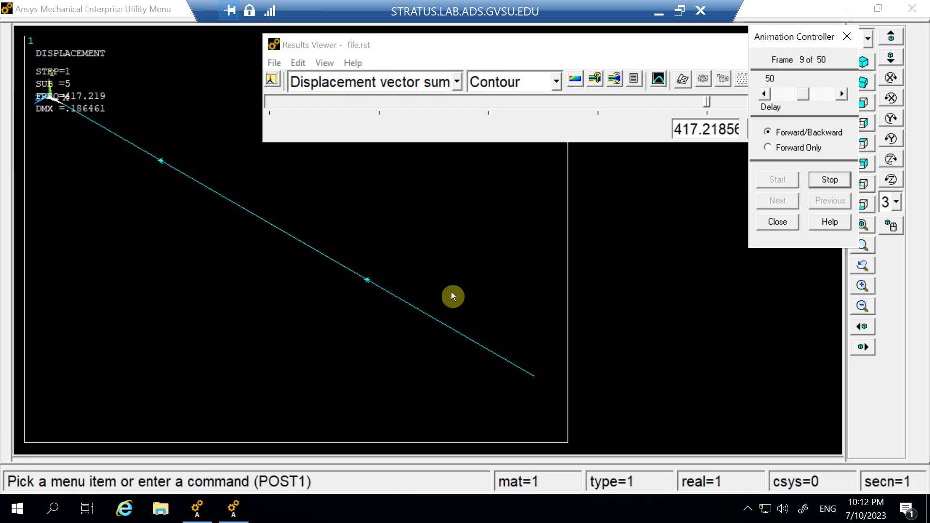
left_click_drag(805, 95, 850, 96)
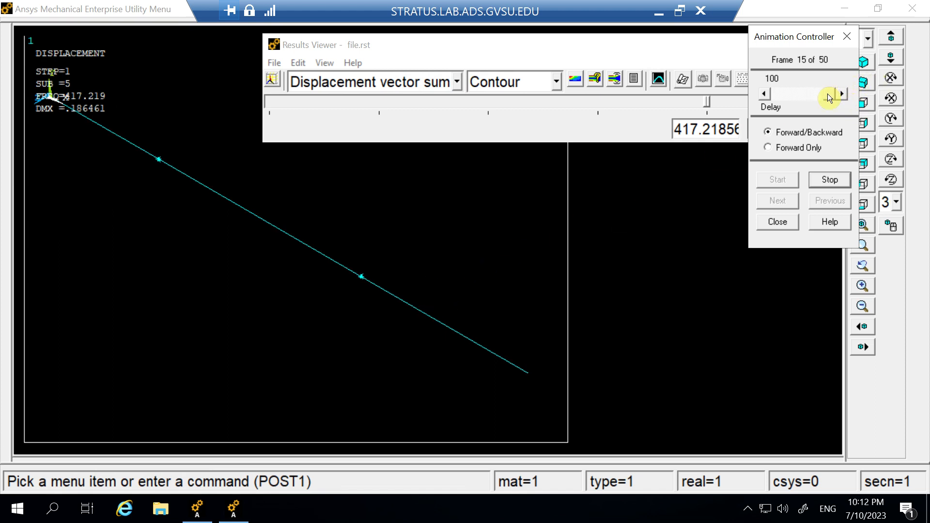
left_click_drag(829, 94, 790, 99)
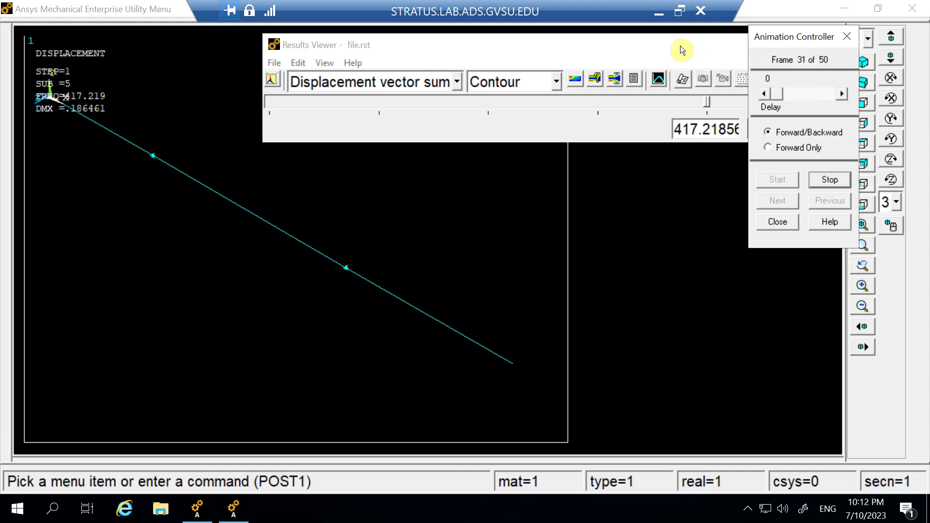
Animate the mode shape of result set 6 with 50 frames at delay 0, stop the playback and close the Results Viewer.
left_click_drag(683, 46, 607, 34)
left_click_drag(633, 91, 734, 91)
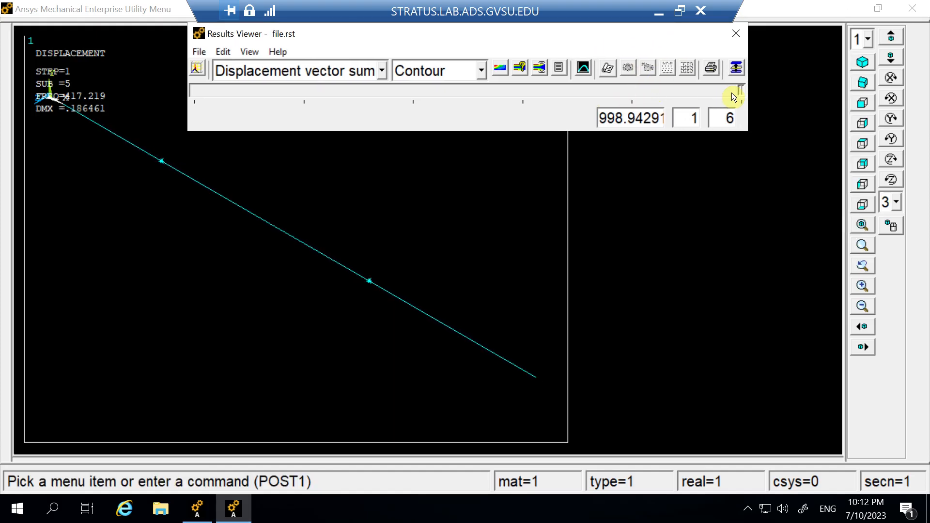
left_click(540, 68)
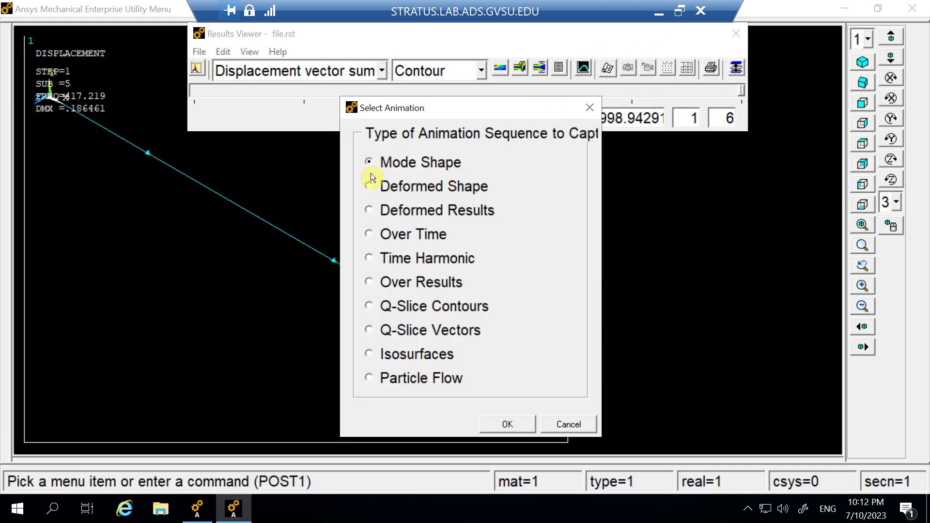
left_click(502, 420)
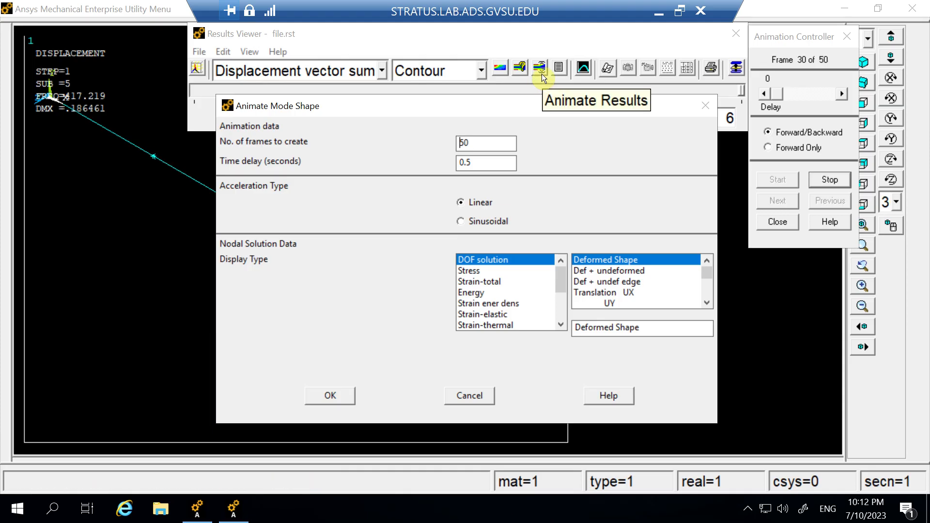
left_click(540, 70)
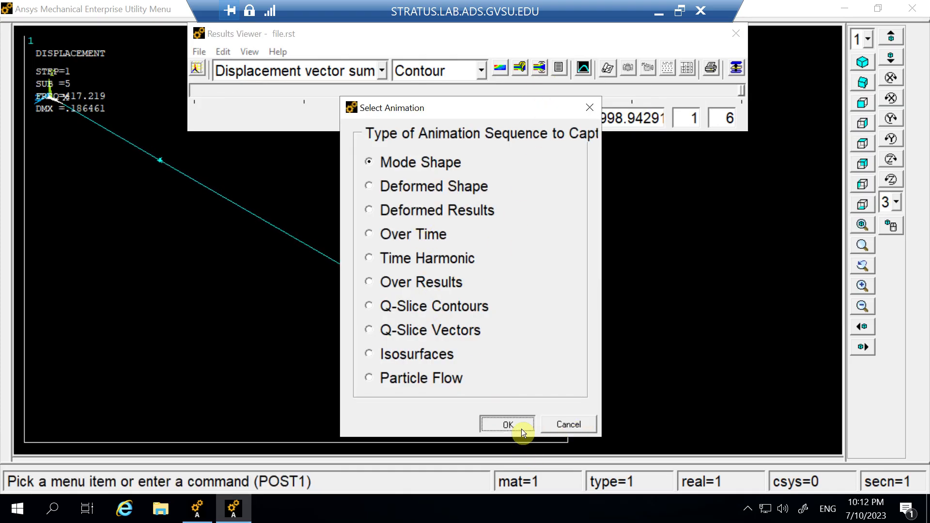
left_click(522, 426)
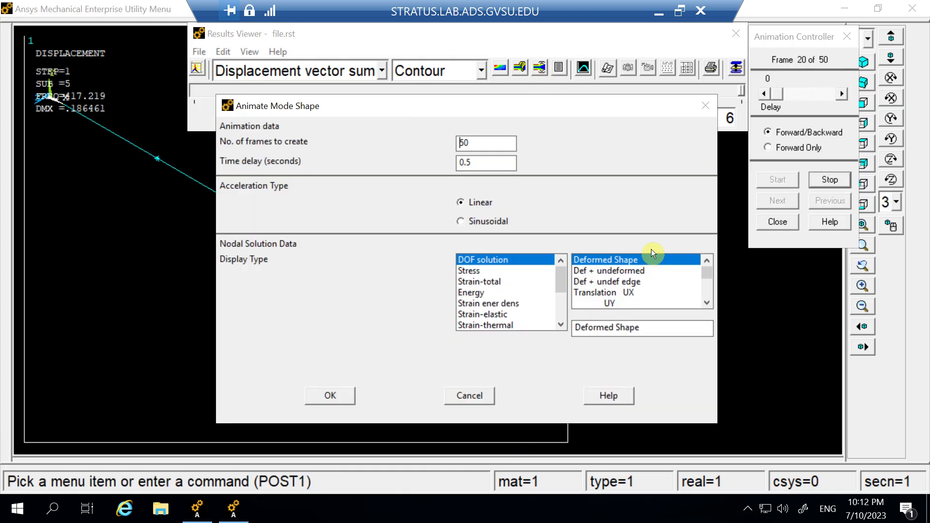
left_click(331, 396)
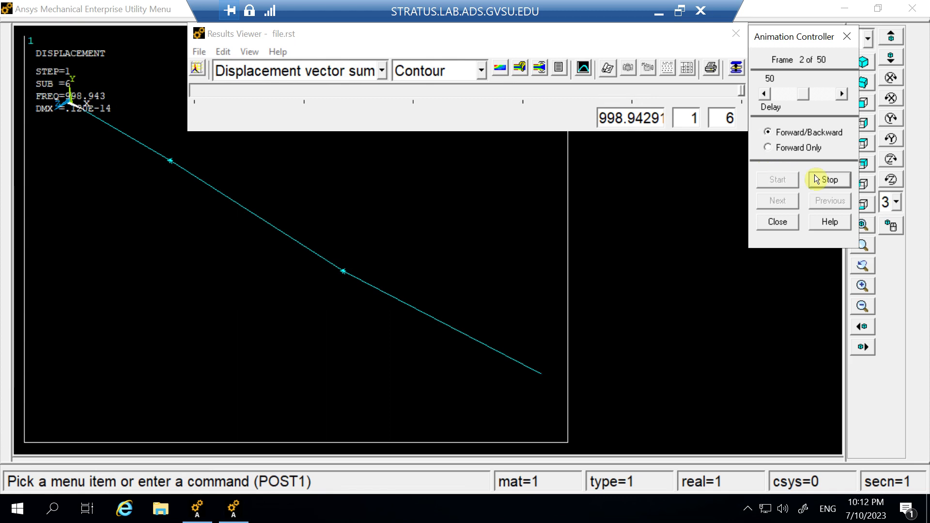
left_click_drag(804, 95, 765, 95)
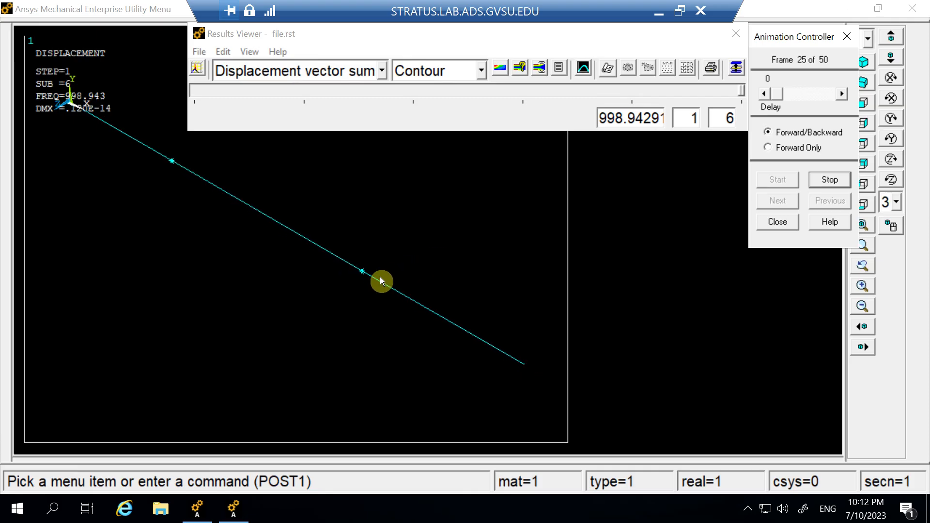
left_click(830, 180)
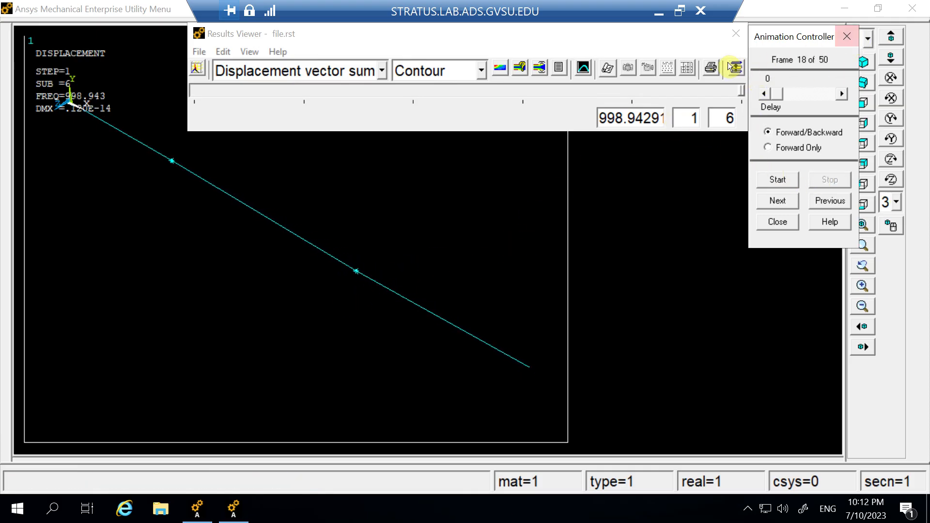
left_click(777, 222)
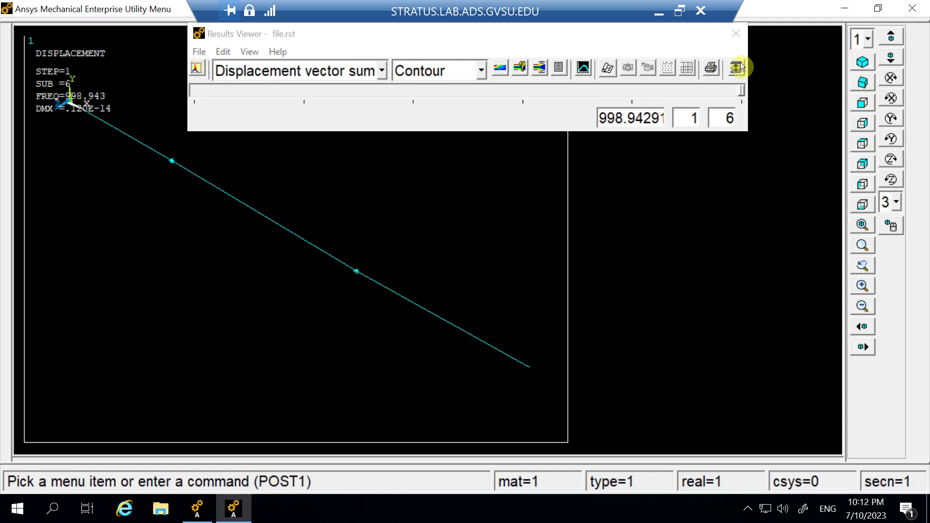
left_click(735, 33)
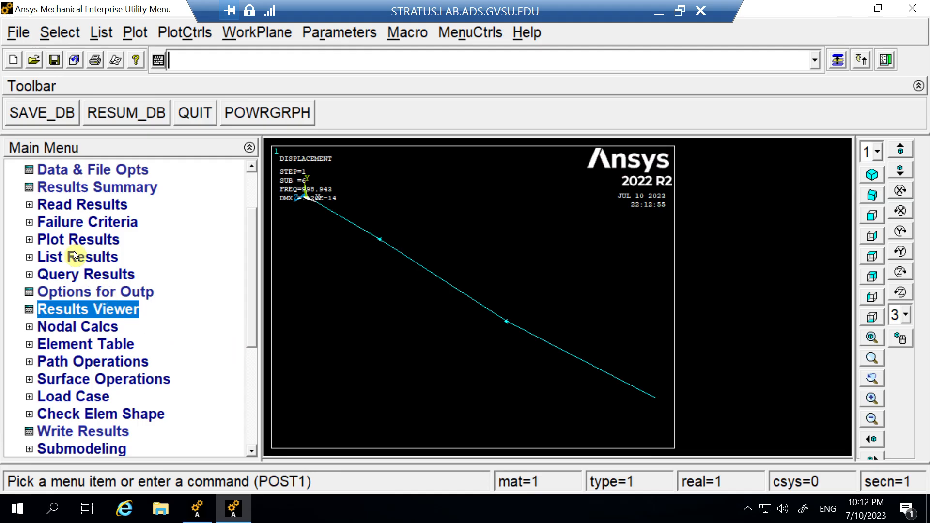
List the results summary of all modal data sets with their frequencies.
left_click(28, 205)
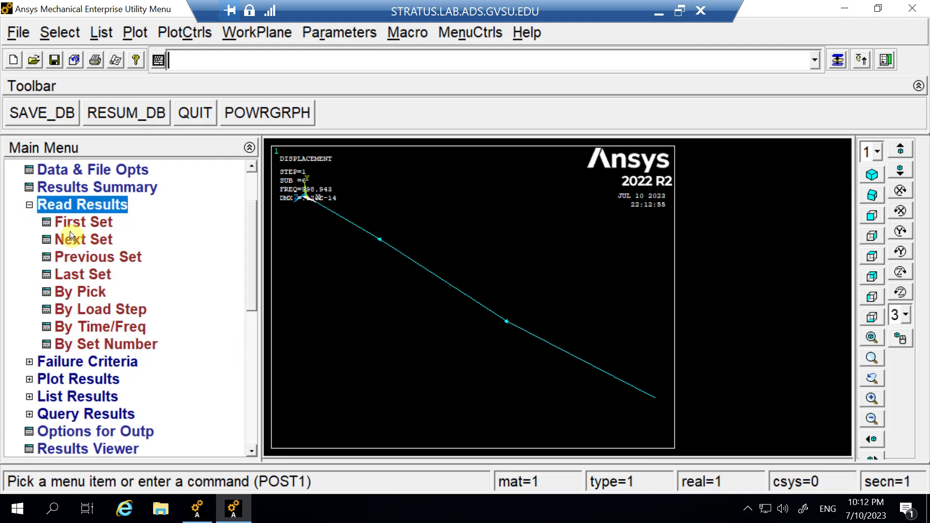
left_click(38, 205)
left_click(80, 188)
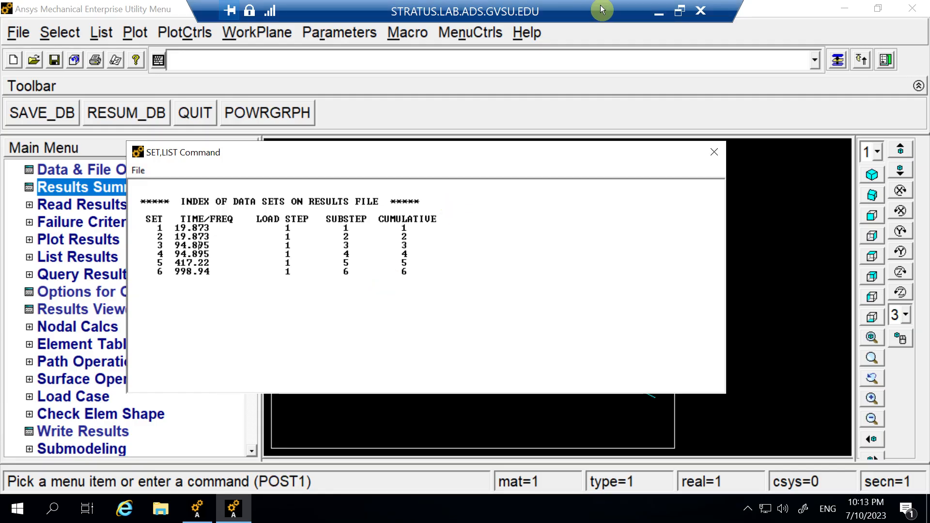
Compare the listed first natural frequency with the textbook's Rayleigh critical speed in part (b) and close the listing.
left_click(658, 10)
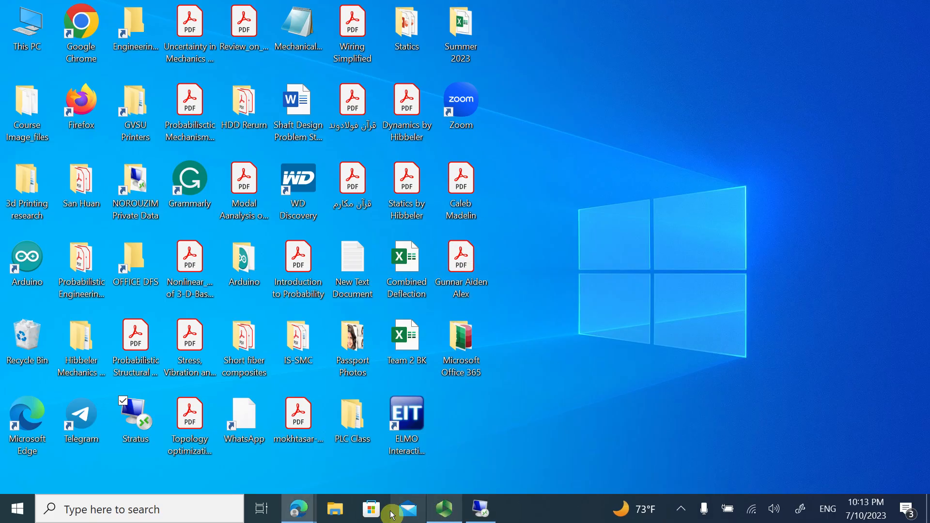
mouse_move(299, 508)
left_click(361, 457)
scroll(543, 297, "down", 3)
scroll(544, 304, "up", 5)
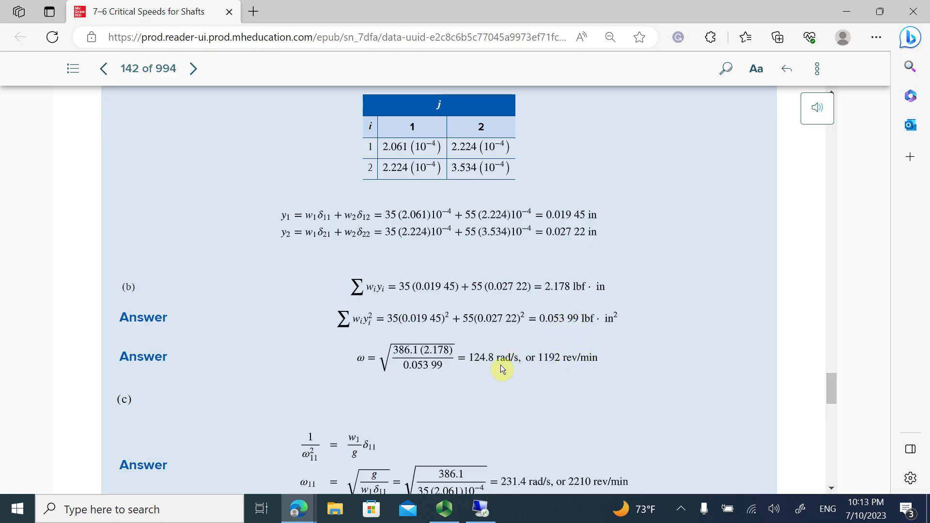
left_click(471, 511)
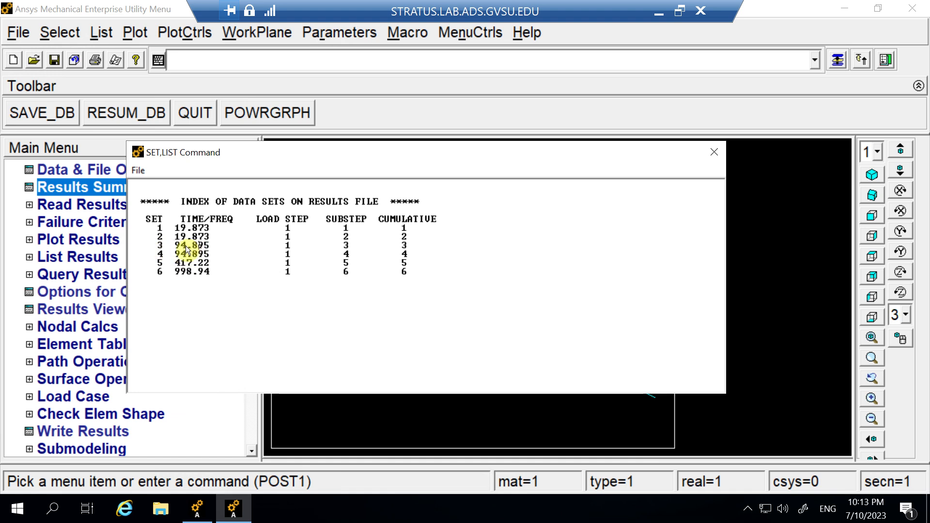
left_click(659, 11)
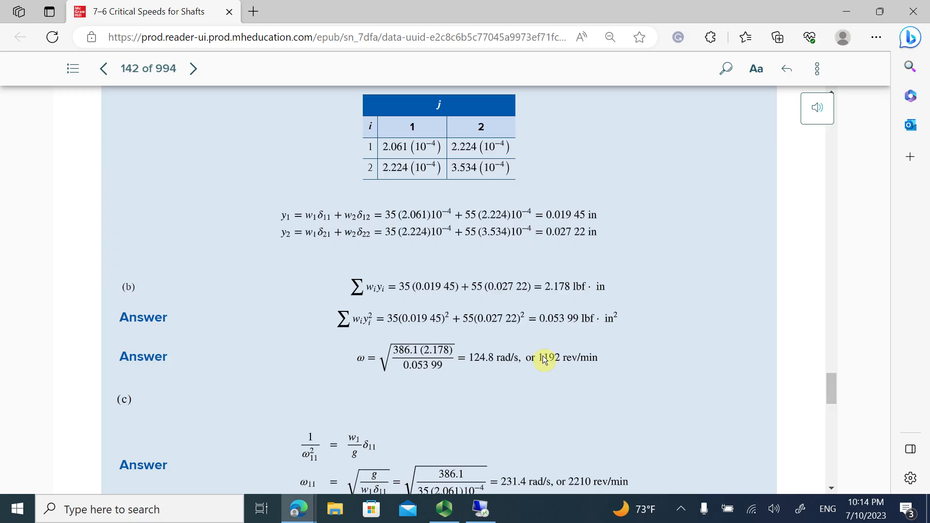
left_click(482, 509)
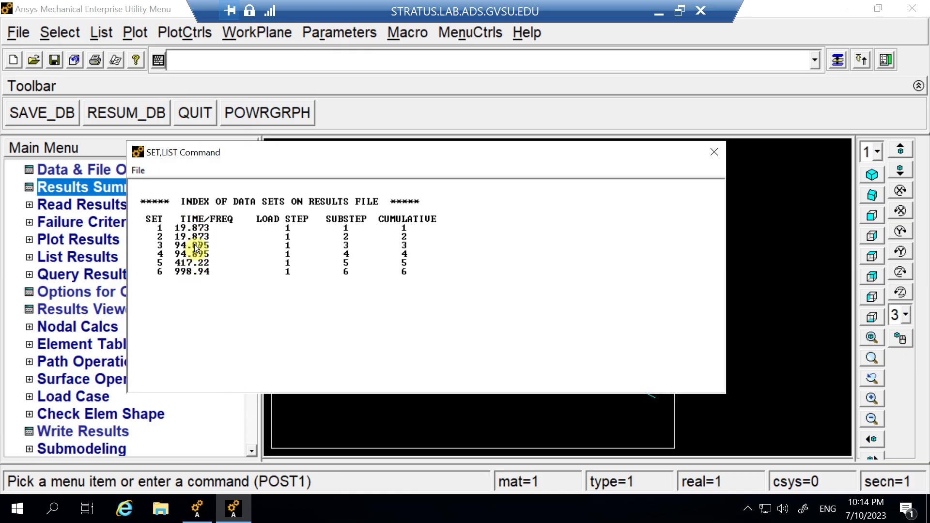
left_click(714, 152)
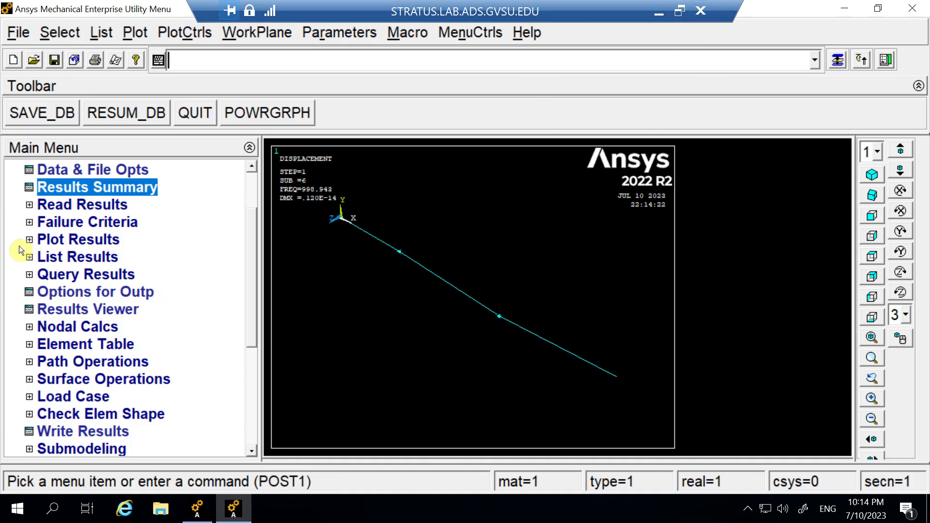
Review the Example 7–5 problem statement and Figure 7–14 in the online textbook, then return to the Ansys session.
left_click_drag(254, 253, 258, 201)
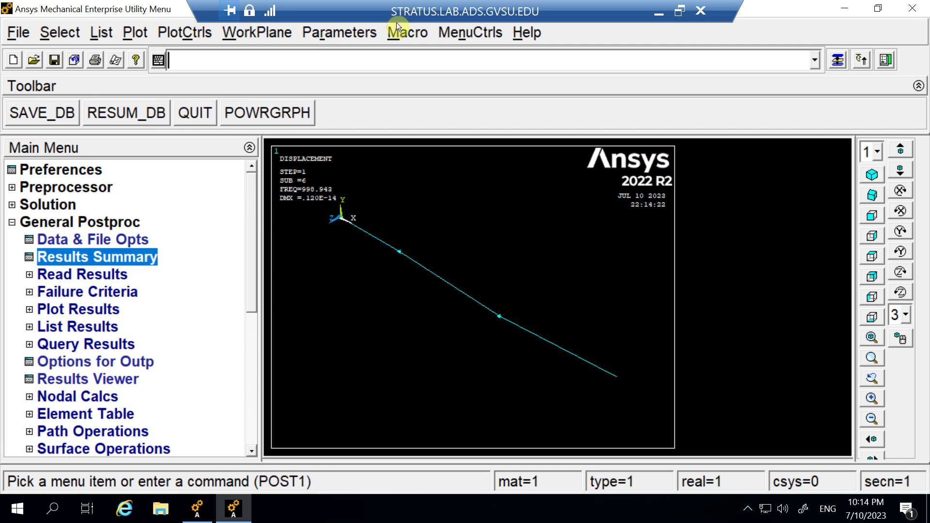
left_click(658, 13)
scroll(228, 203, "up", 15)
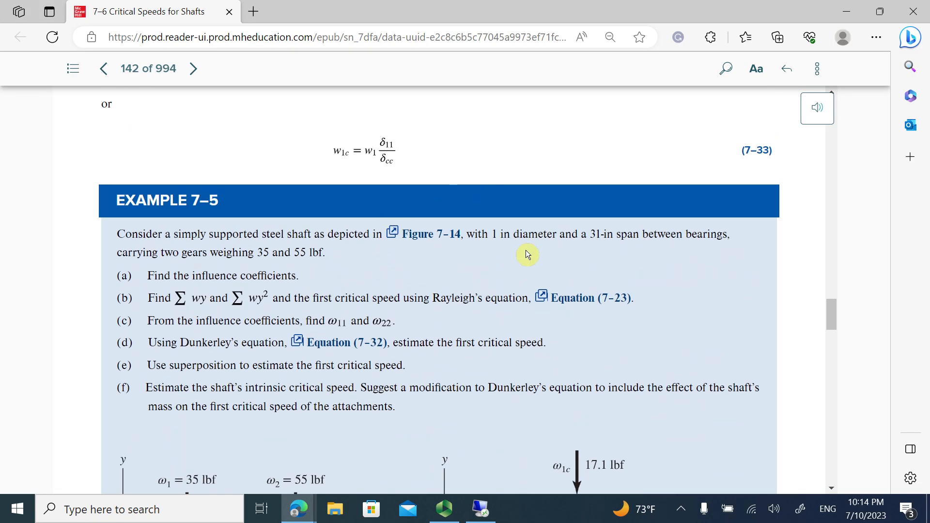
scroll(218, 334, "down", 5)
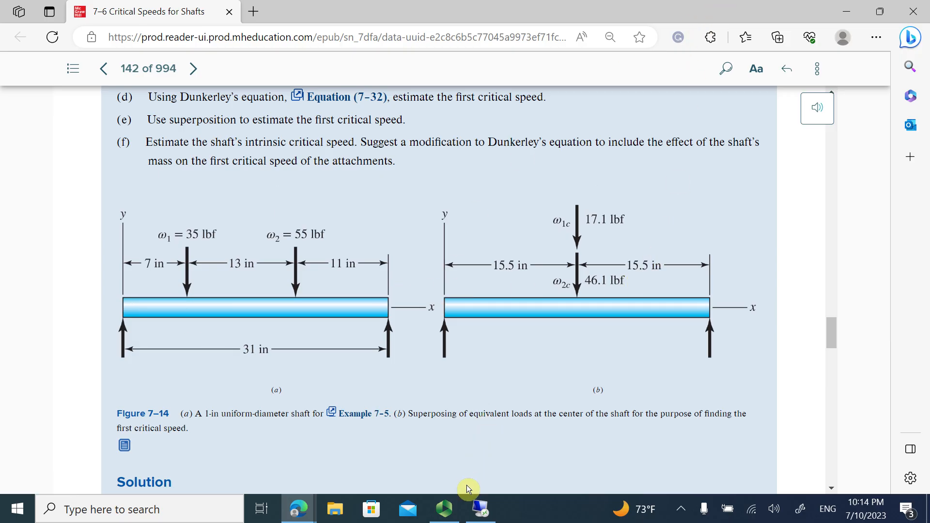
left_click(481, 509)
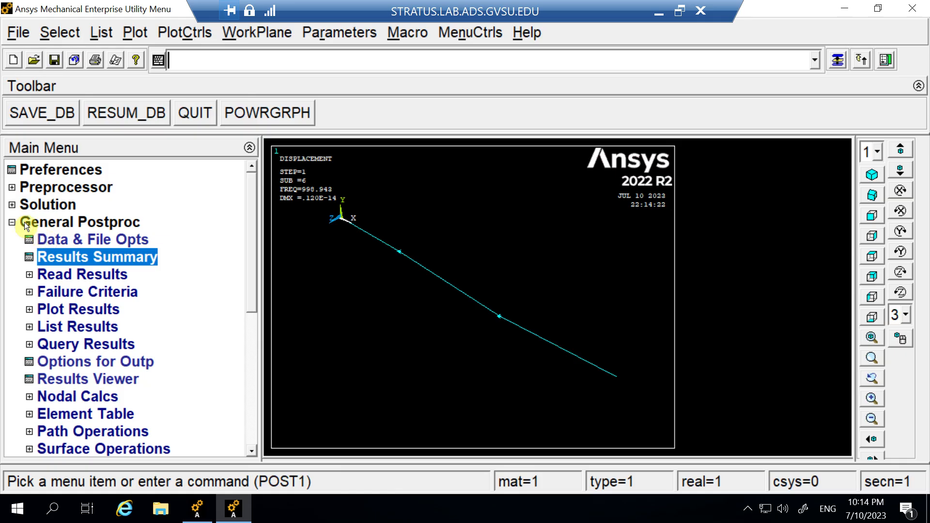
Open the common beam section definition, enter section ID 2, and close it without applying.
left_click(12, 189)
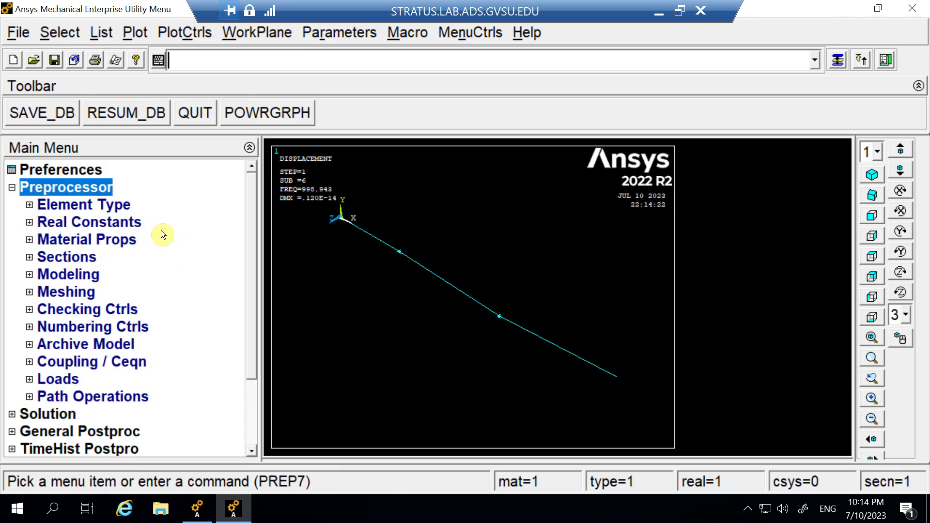
left_click(29, 258)
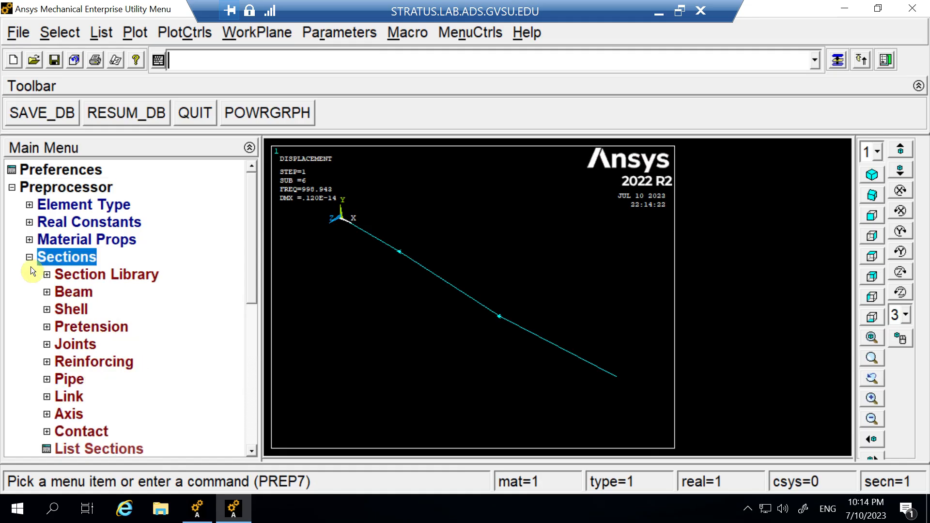
left_click(64, 292)
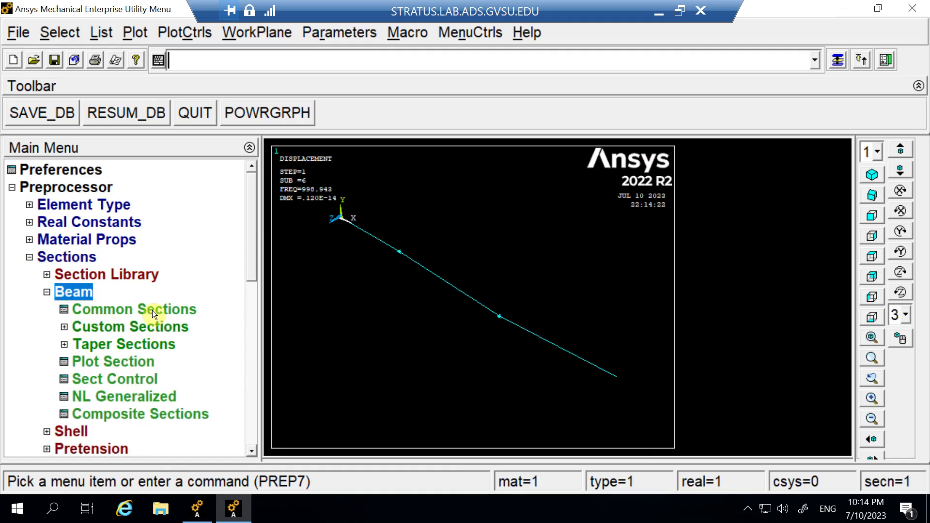
left_click(152, 309)
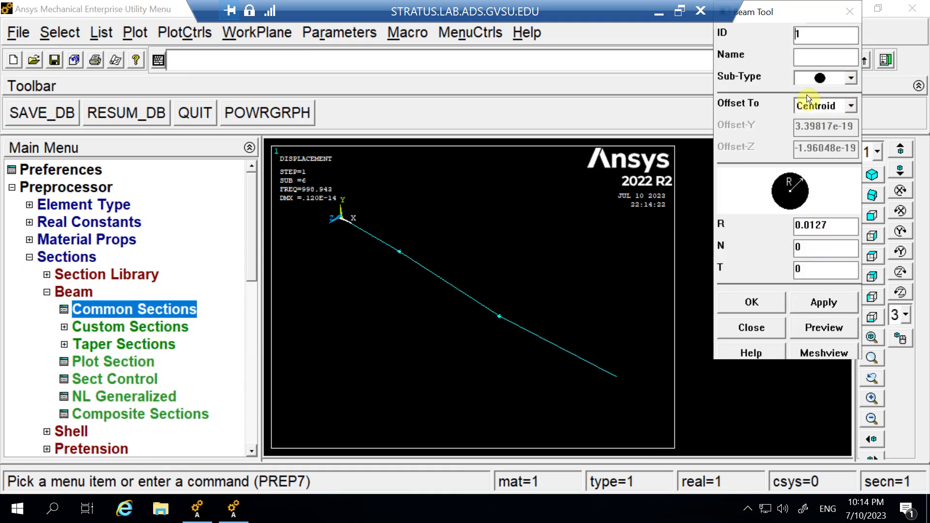
left_click_drag(784, 12, 645, 82)
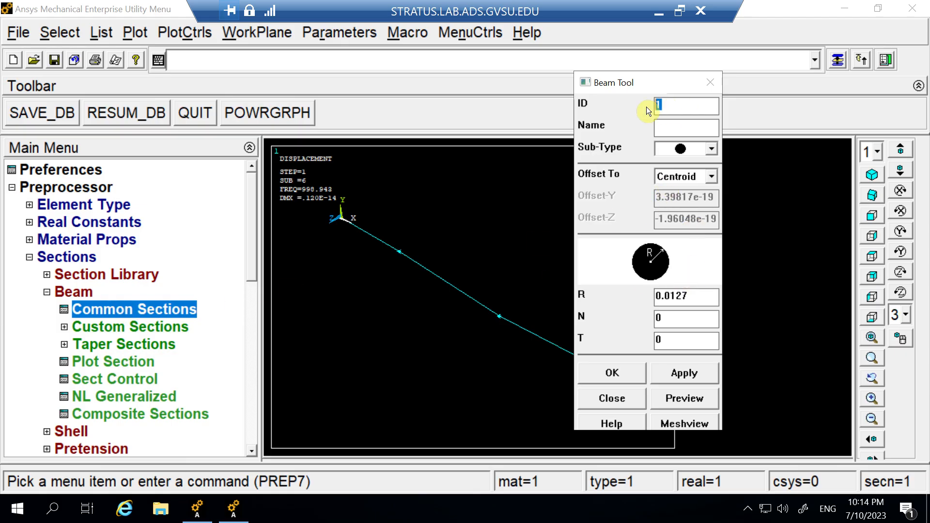
type("2")
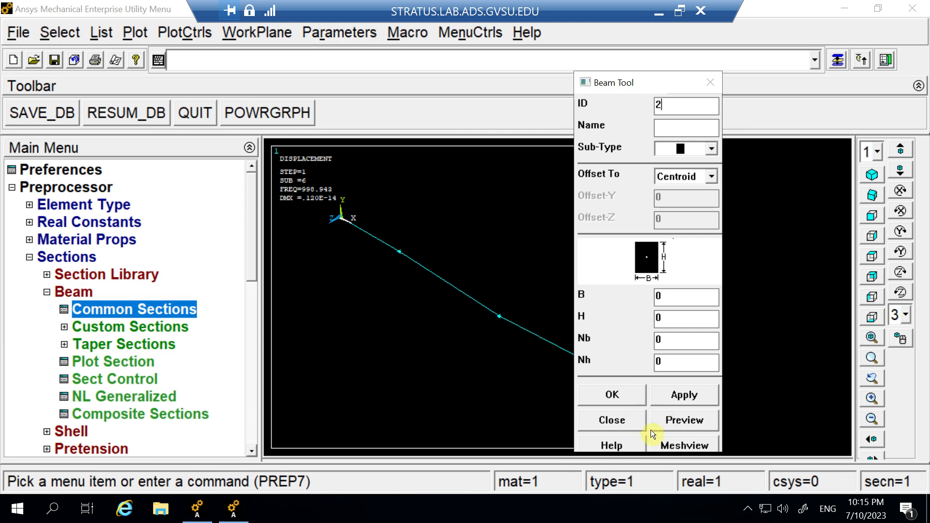
left_click(622, 420)
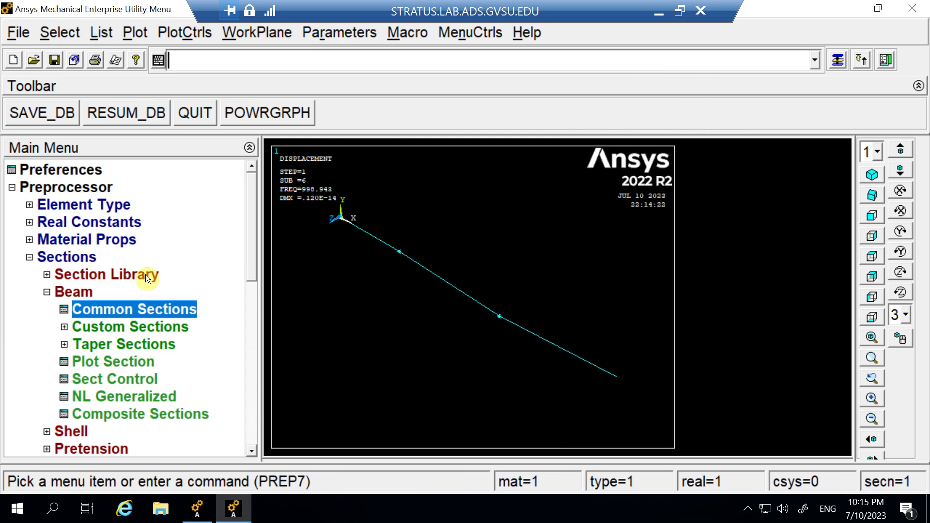
left_click(29, 257)
left_click(12, 188)
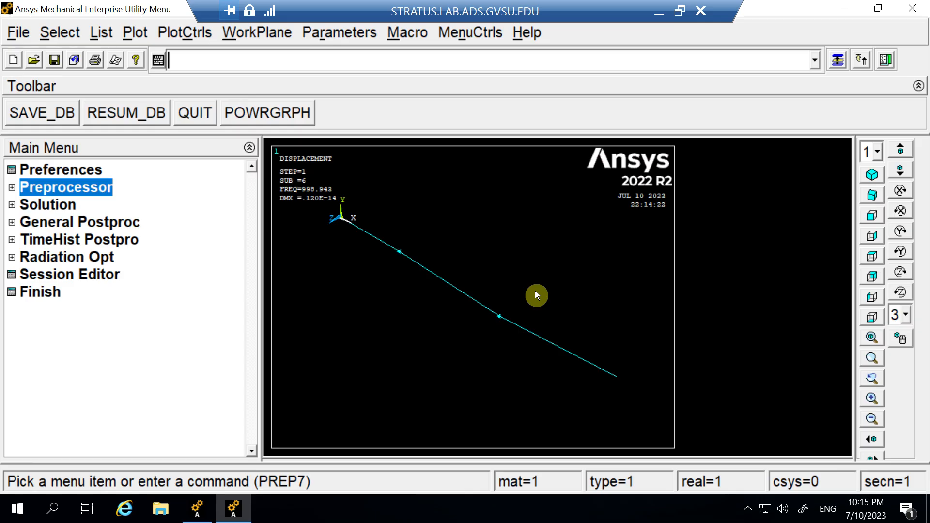
Exit Mechanical APDL with the Save Geom+Loads option and switch back to the textbook in the browser.
left_click(913, 8)
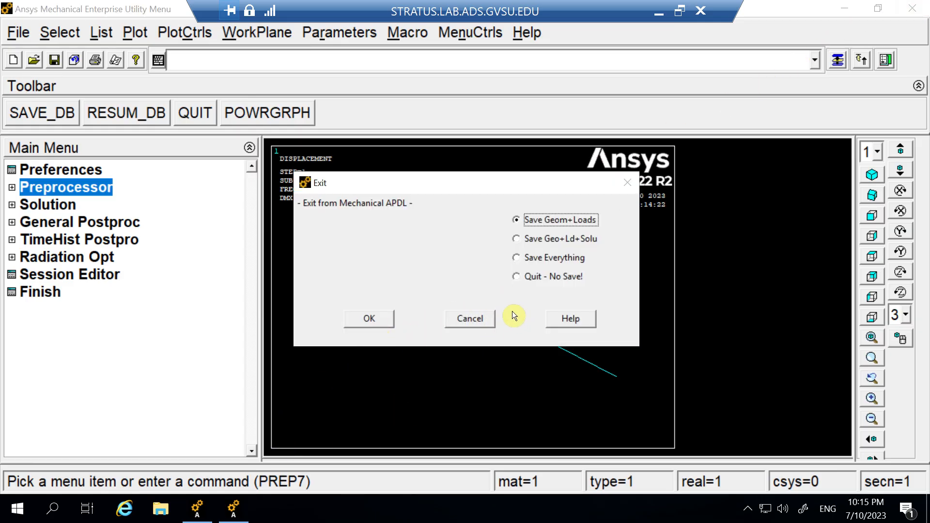
left_click(345, 319)
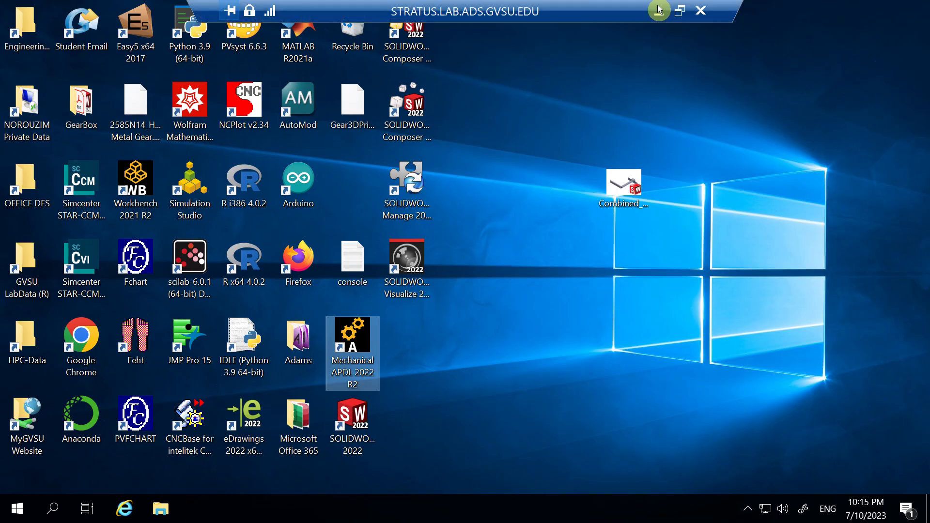
left_click(667, 11)
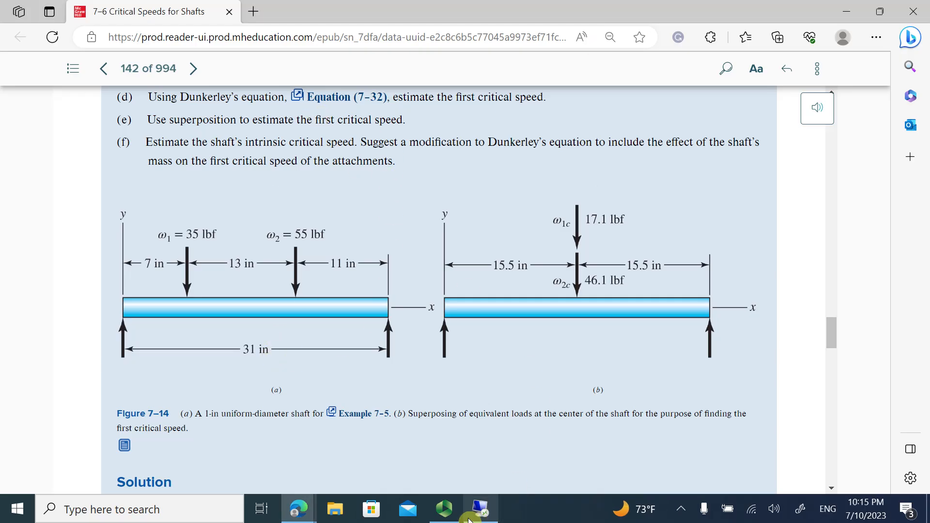